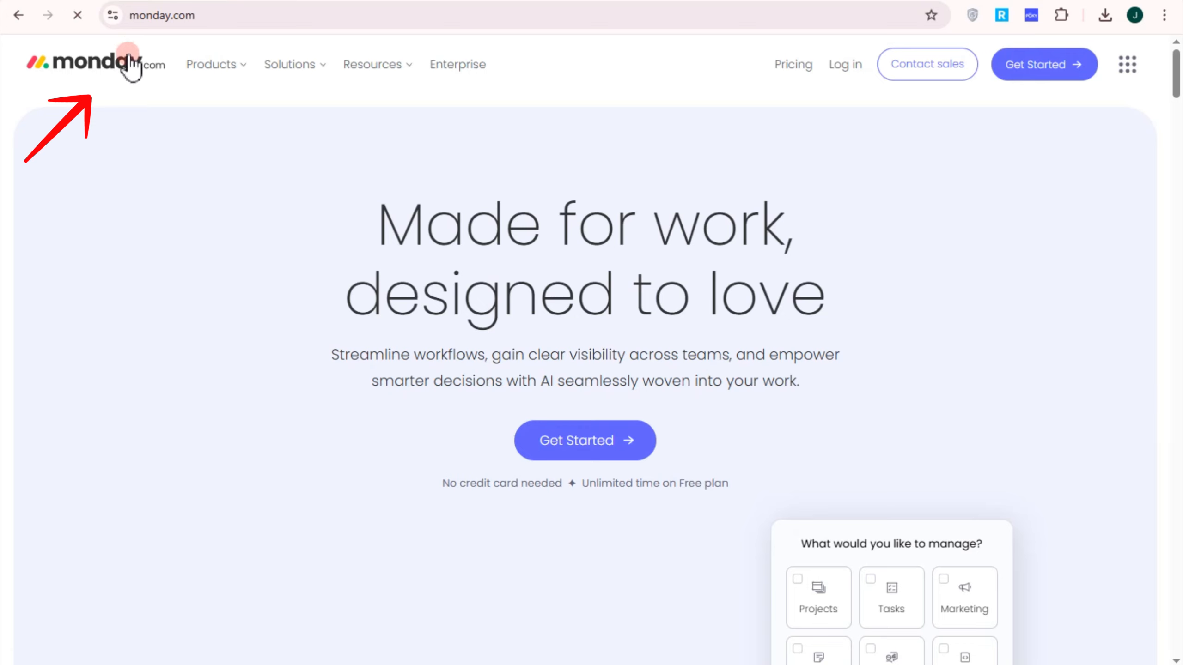
Step: Browse the Products, Solutions and Resources menus, then start a free monday.com sign-up
{"action": "left_click", "coordinate": [236, 64]}
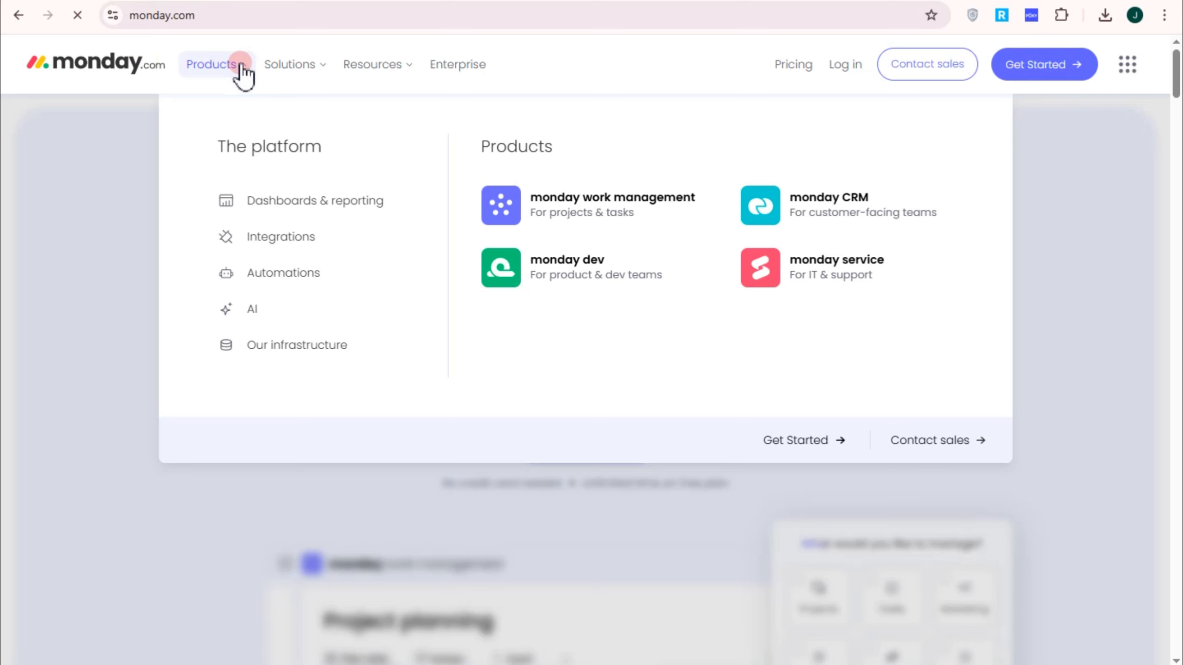
{"action": "left_click", "coordinate": [311, 65]}
{"action": "left_click", "coordinate": [410, 68]}
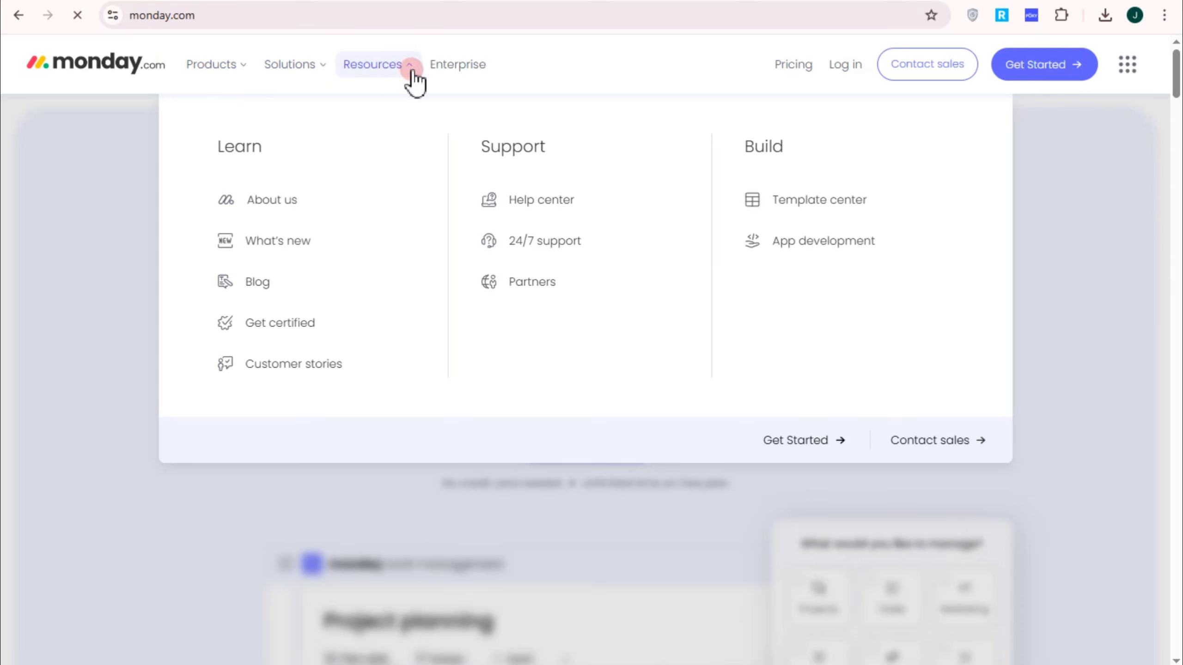
{"action": "left_click", "coordinate": [1077, 201]}
{"action": "left_click", "coordinate": [1046, 73]}
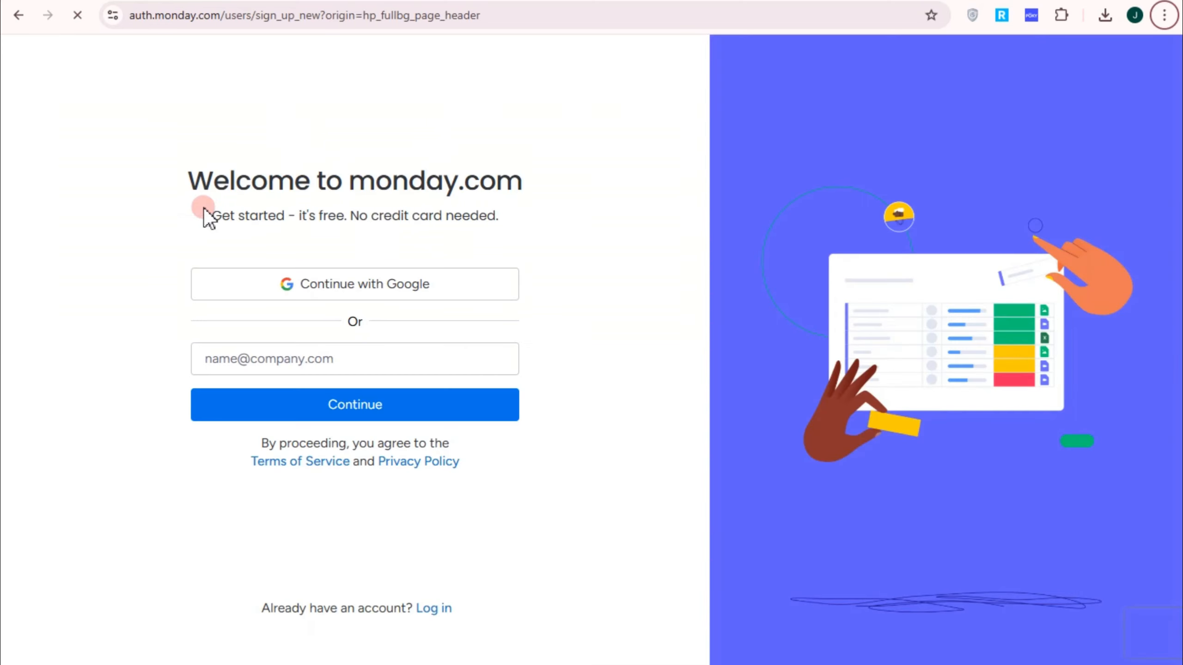
Step: Sign up with Google, choosing Work use with Business owner as the role
{"action": "left_click", "coordinate": [344, 282]}
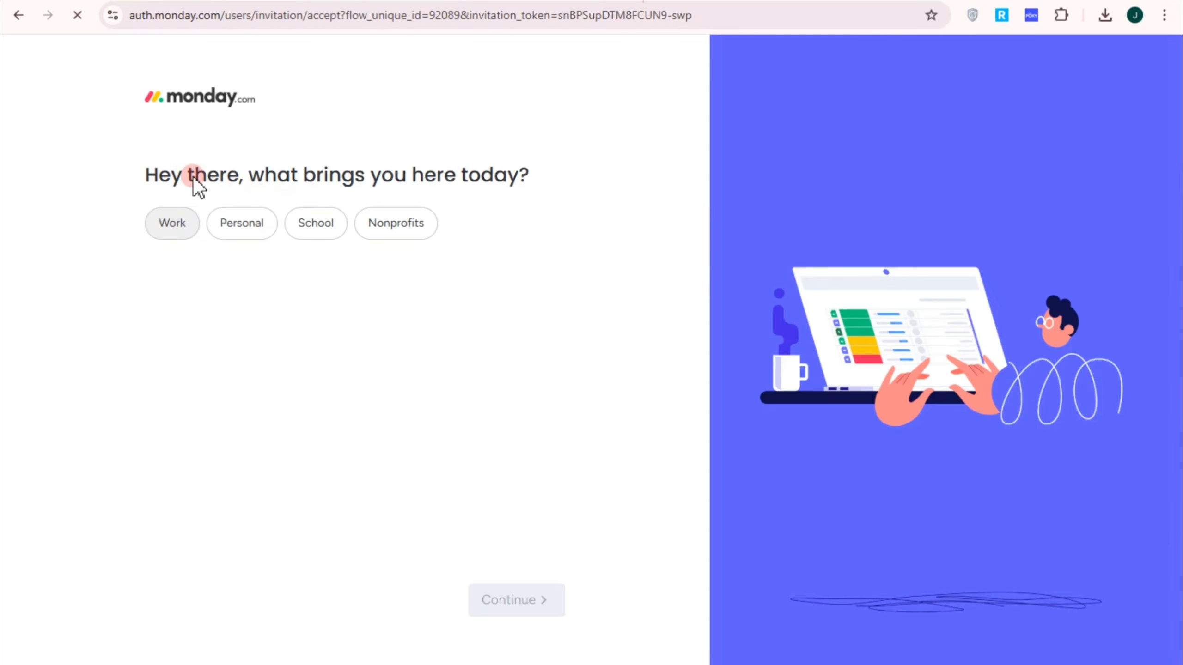
{"action": "left_click", "coordinate": [165, 228]}
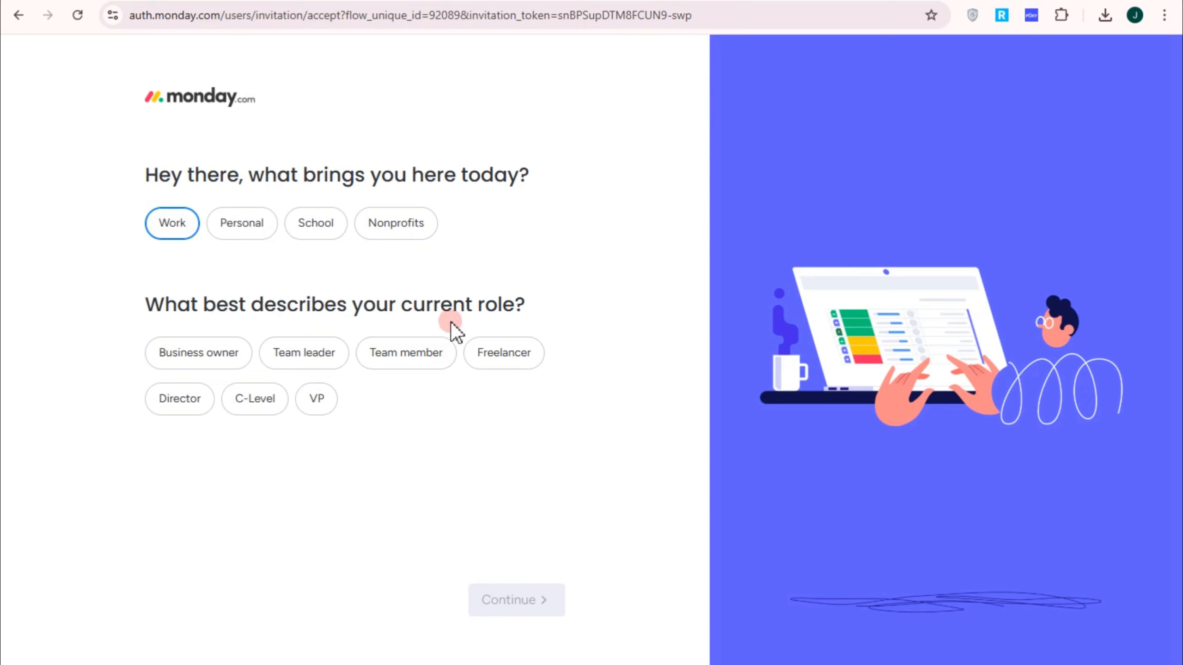
{"action": "left_click", "coordinate": [406, 366]}
{"action": "left_click", "coordinate": [219, 366]}
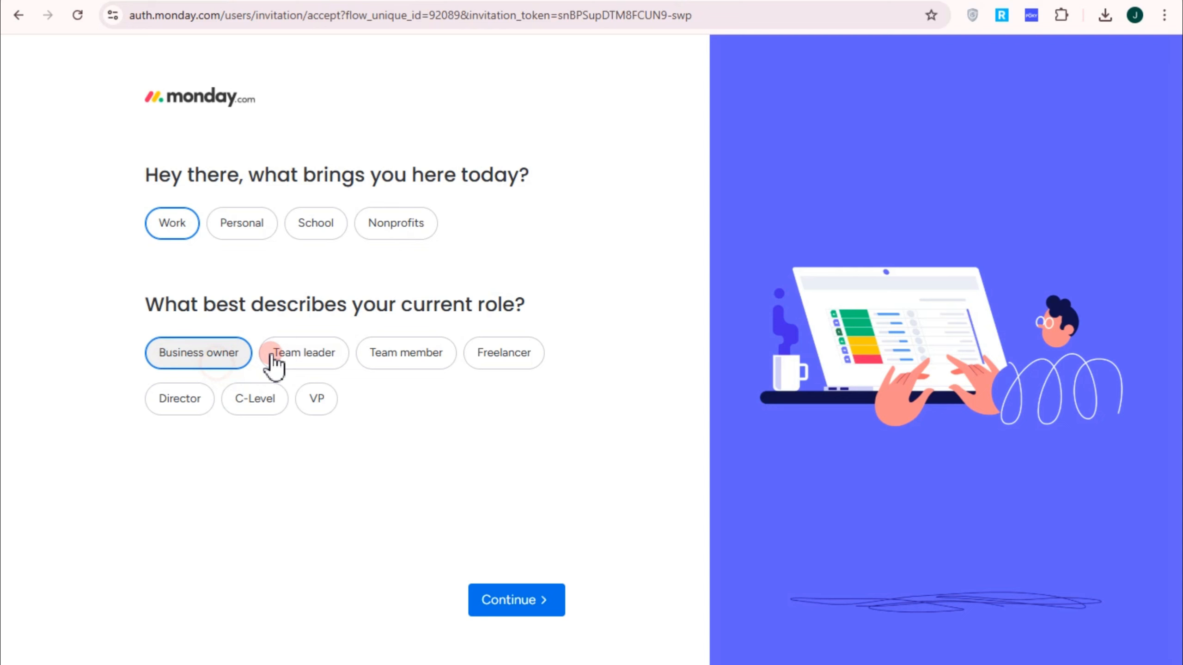
{"action": "left_click", "coordinate": [538, 606]}
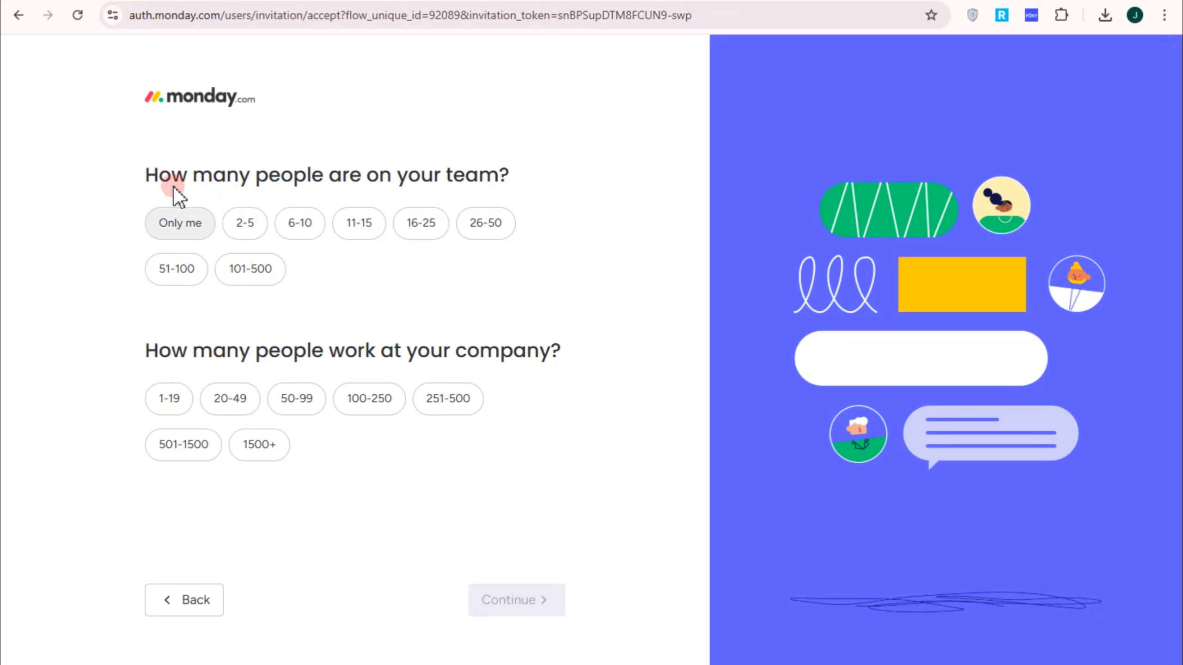
Step: Answer team size 6-10, company size 1-19, and Sales and CRM as the area to manage
{"action": "left_click", "coordinate": [297, 223]}
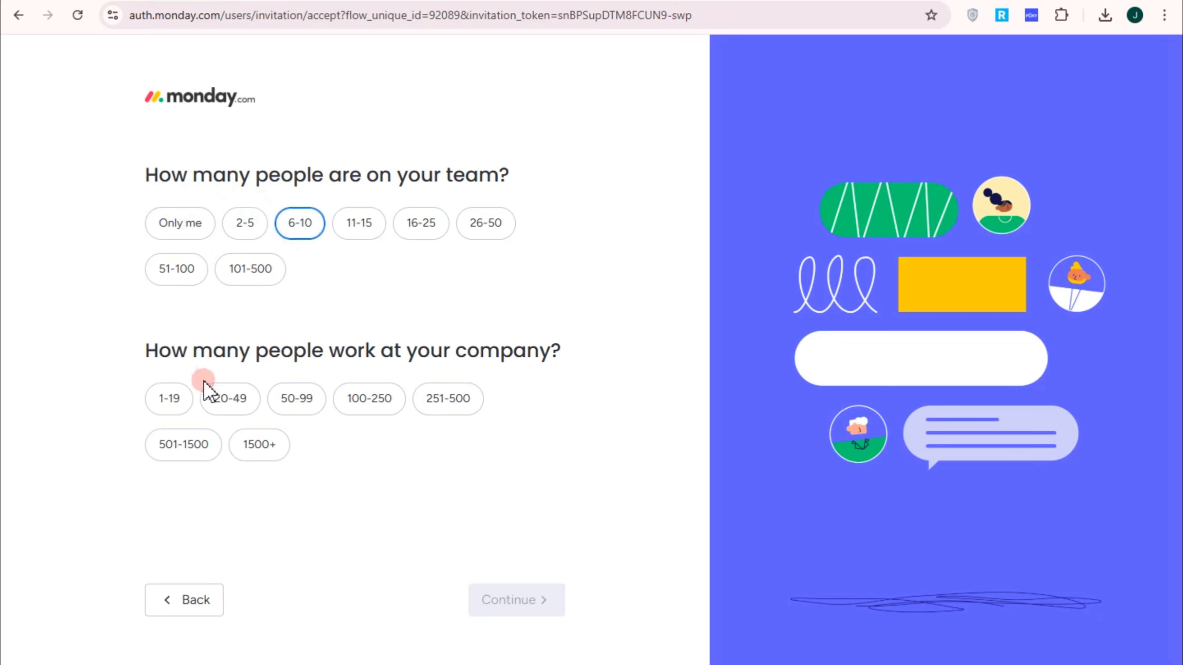
{"action": "left_click", "coordinate": [168, 398]}
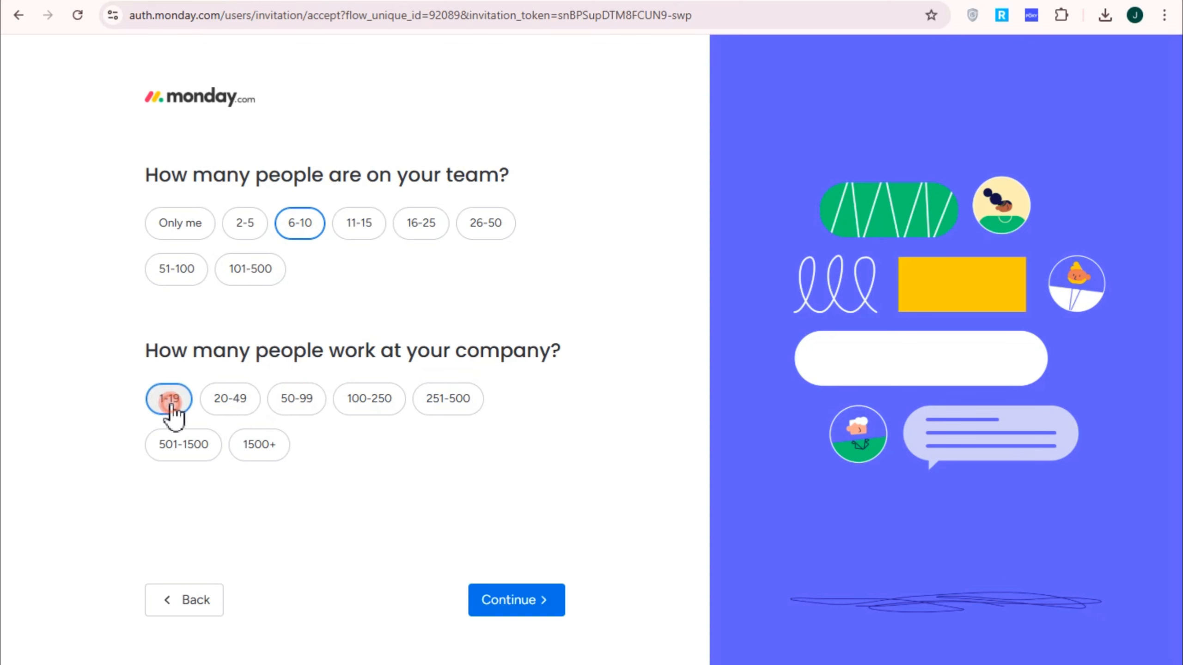
{"action": "left_click", "coordinate": [536, 598]}
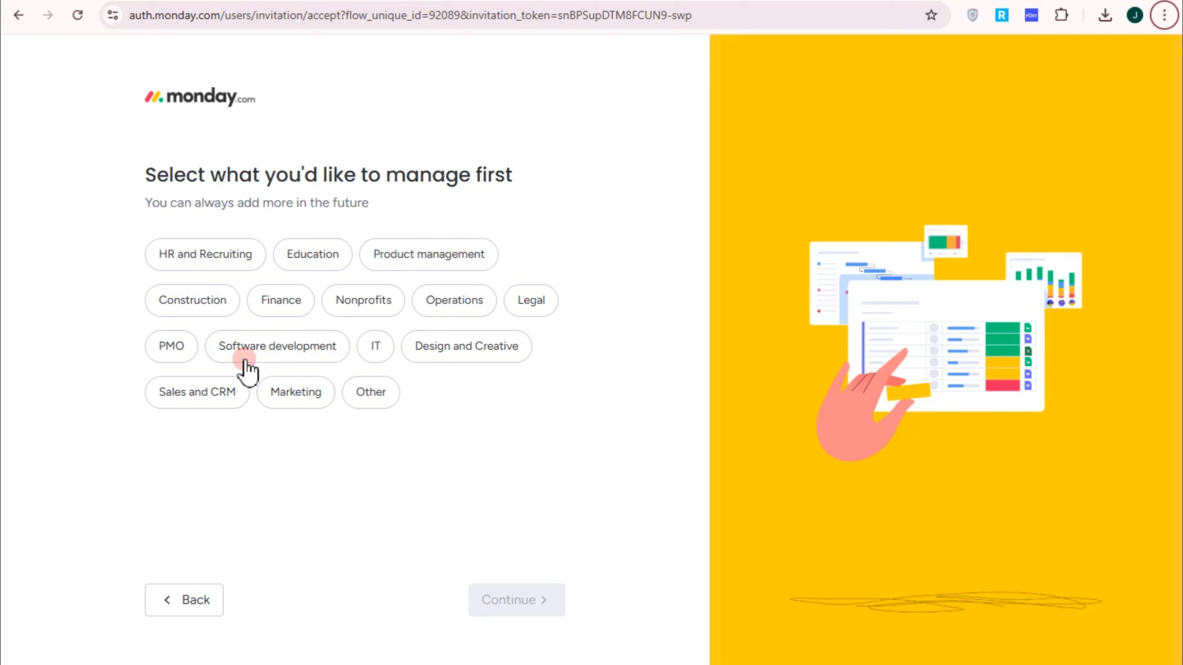
{"action": "left_click", "coordinate": [210, 398]}
{"action": "left_click", "coordinate": [507, 606]}
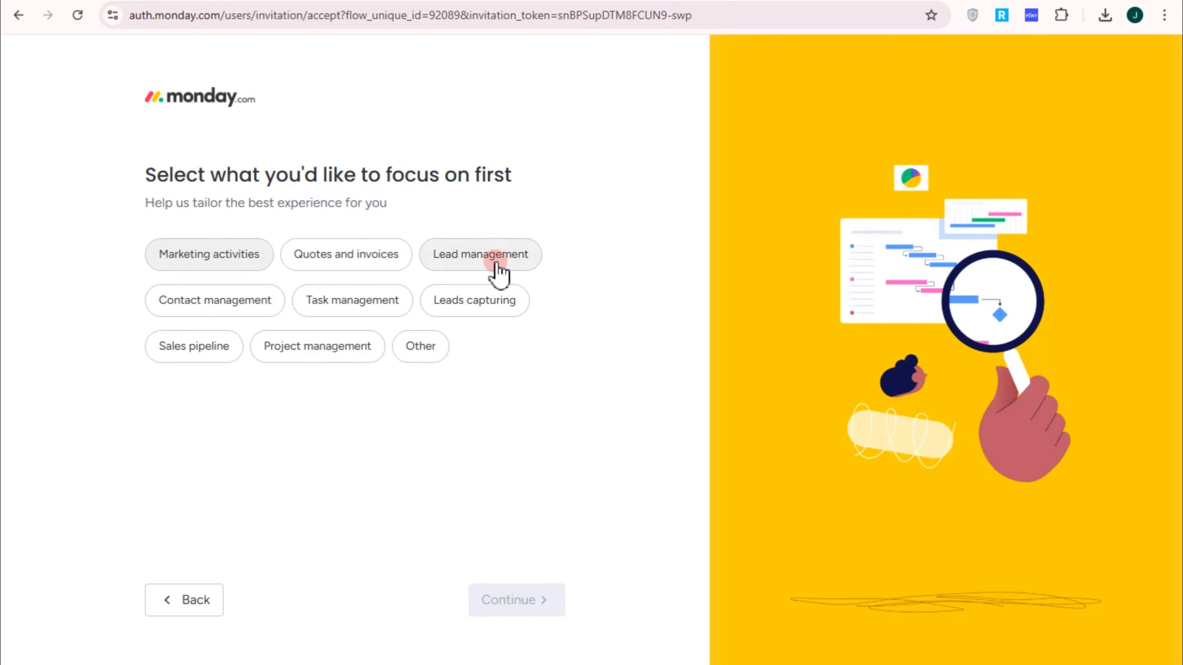
Step: Pick Project management as the first focus and submit the final survey question
{"action": "left_click", "coordinate": [326, 349]}
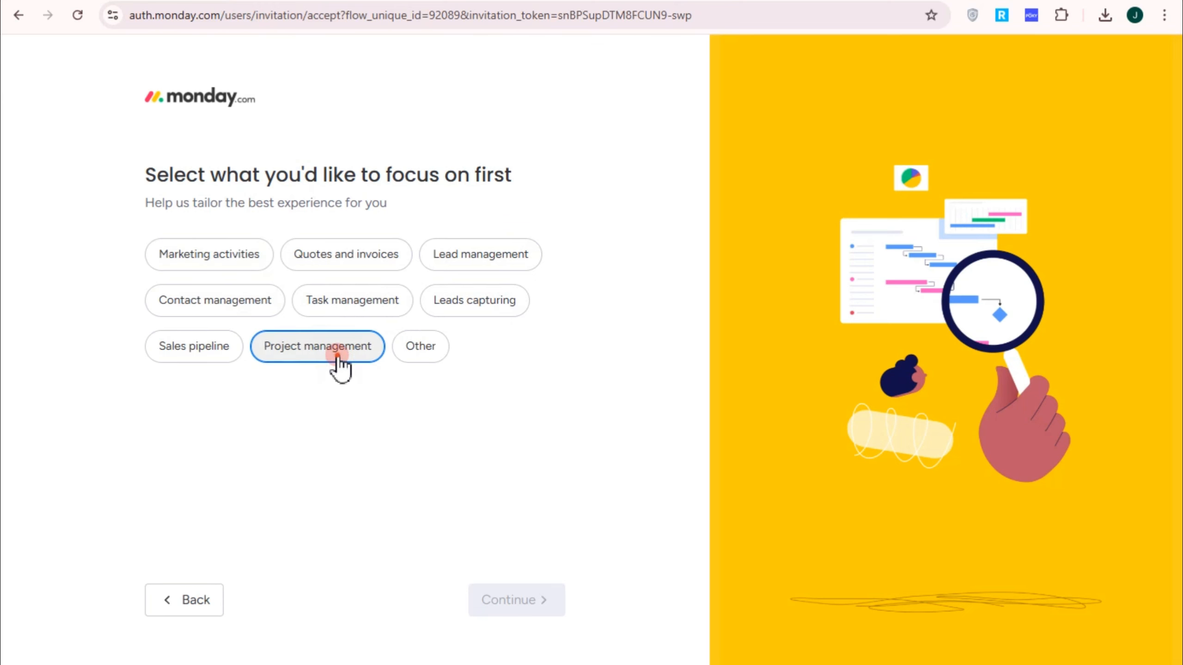
{"action": "left_click", "coordinate": [510, 600]}
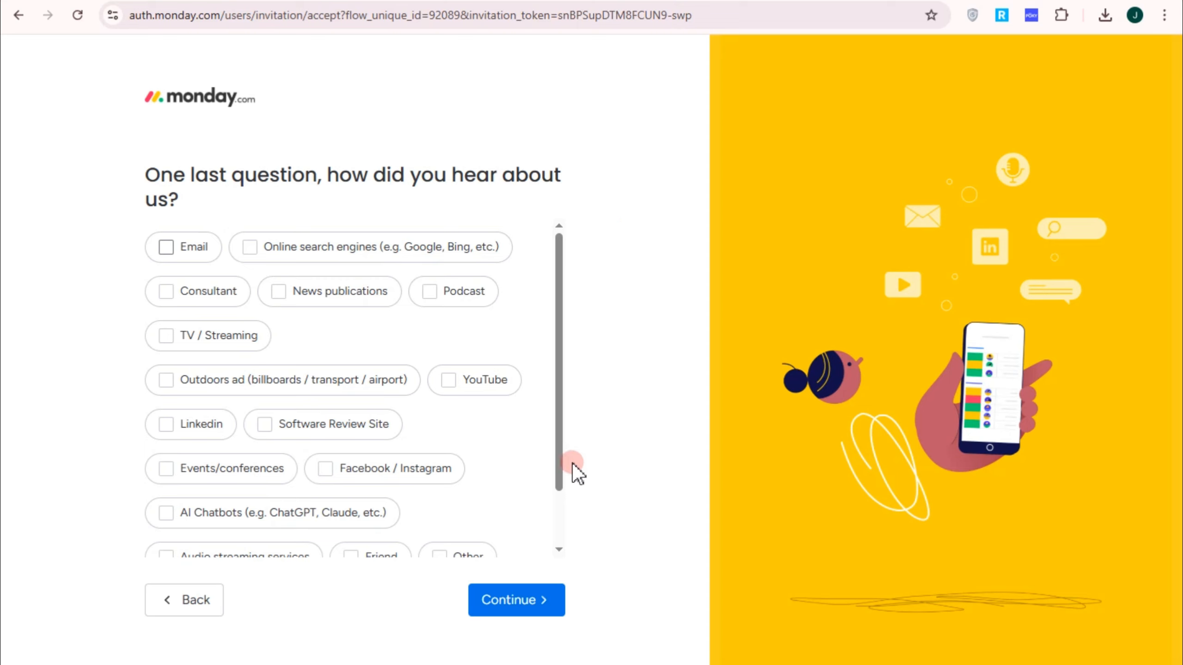
{"action": "scroll", "coordinate": [534, 464], "scroll_direction": "down", "scroll_amount": 2}
{"action": "scroll", "coordinate": [533, 464], "scroll_direction": "up", "scroll_amount": 2}
{"action": "scroll", "coordinate": [352, 364], "scroll_direction": "down", "scroll_amount": 2}
{"action": "left_click", "coordinate": [506, 601]}
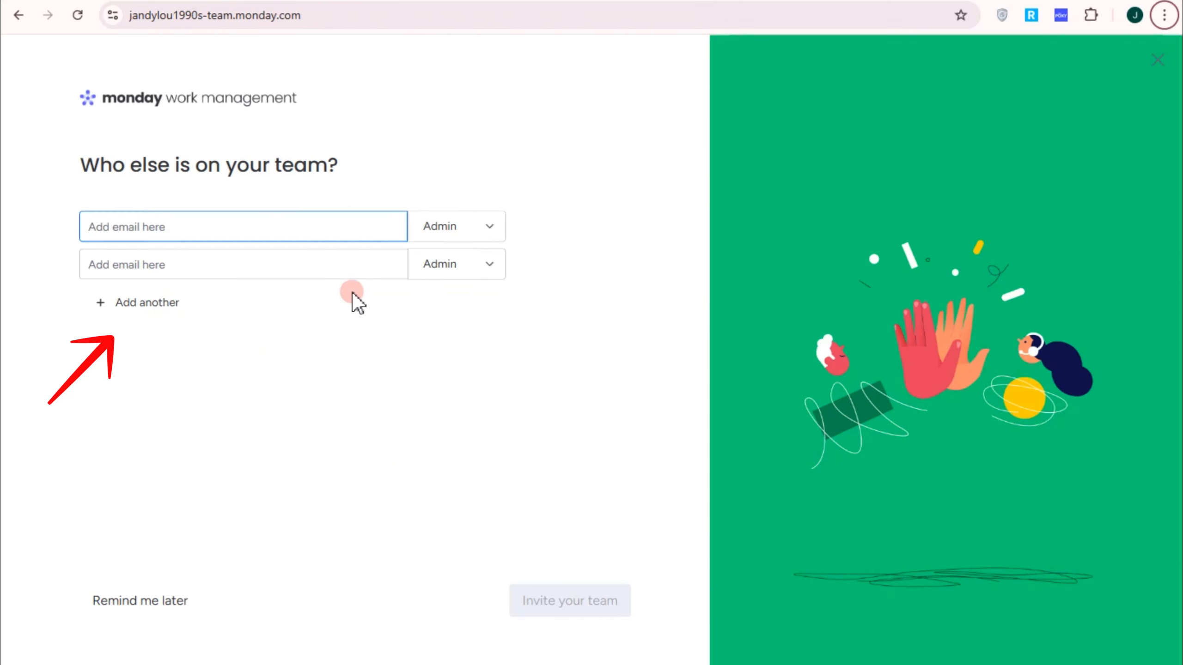
Step: Skip teammate invites and name the board 'Real Estate Tasks'
{"action": "left_click", "coordinate": [166, 606]}
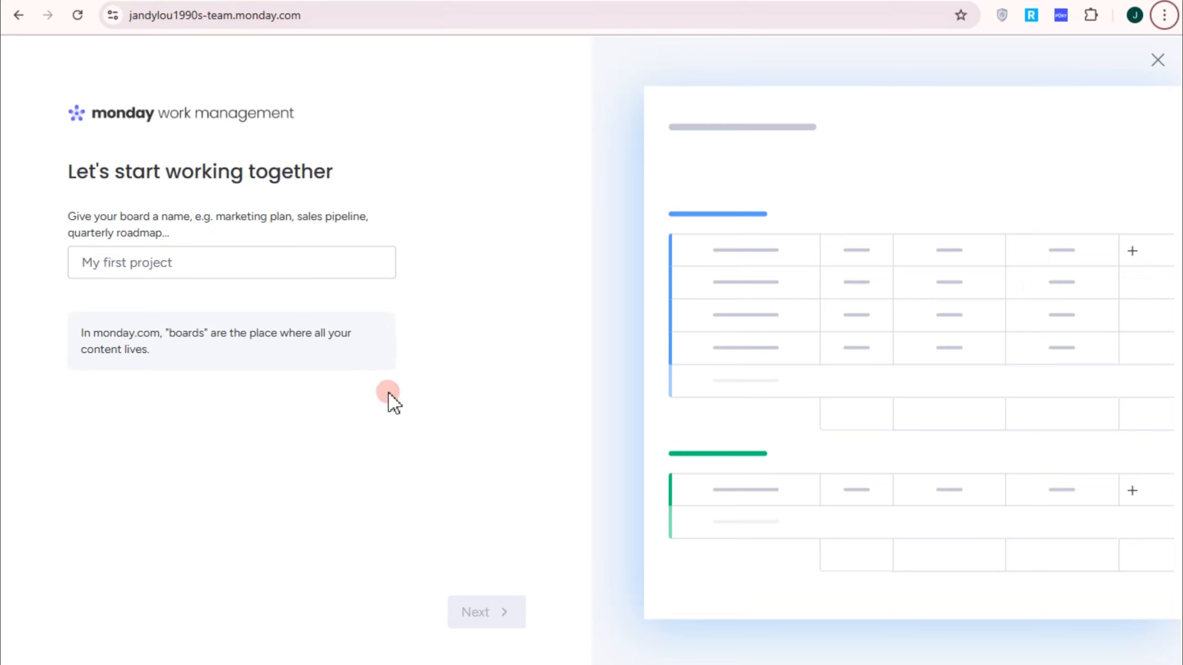
{"action": "left_click", "coordinate": [343, 270]}
{"action": "type", "text": "Real Estate Tasks"}
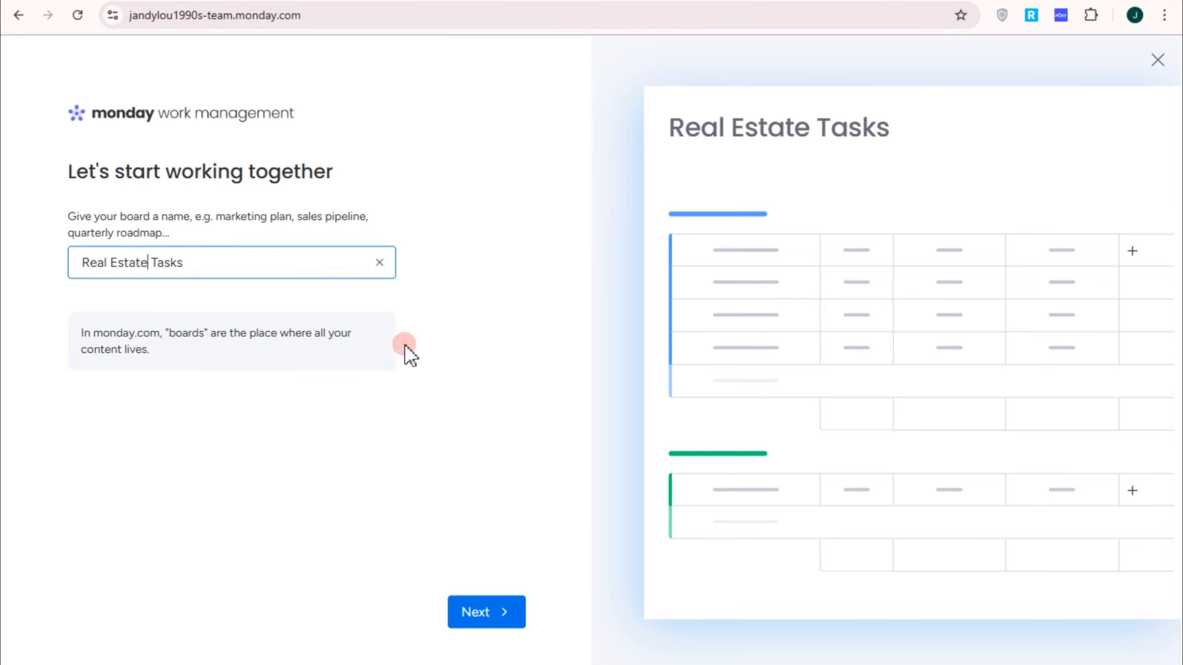
{"action": "left_click", "coordinate": [505, 615]}
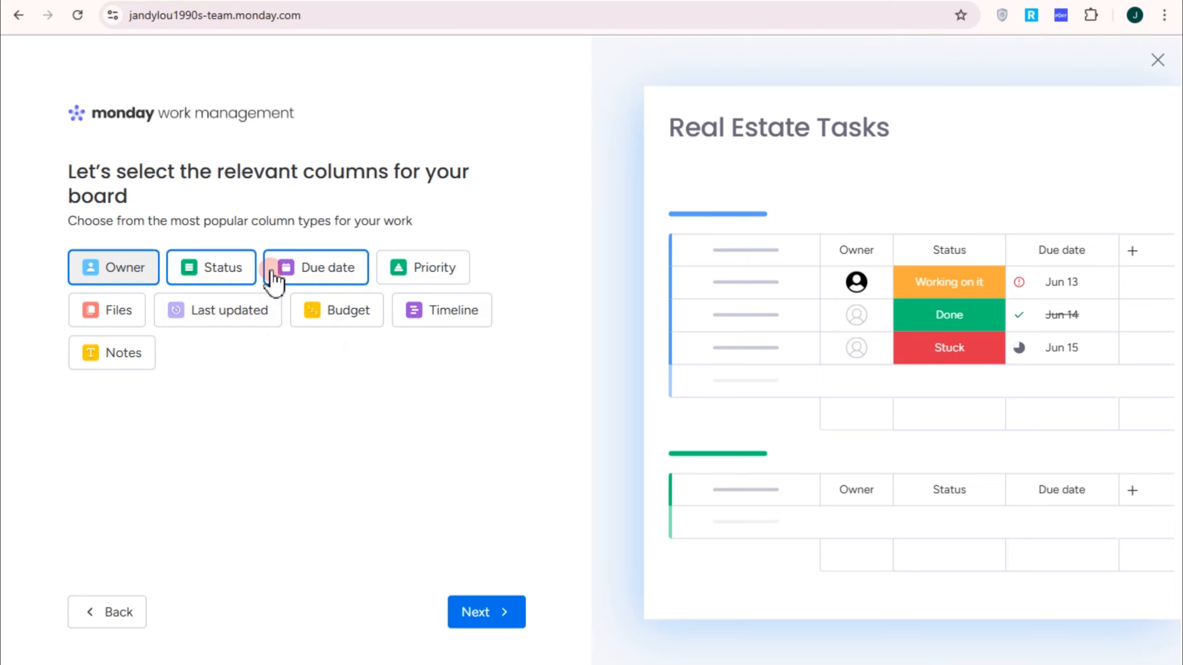
Step: Add the Priority column, keep the default dashboard widgets and Table layout, and create the board
{"action": "left_click", "coordinate": [387, 282]}
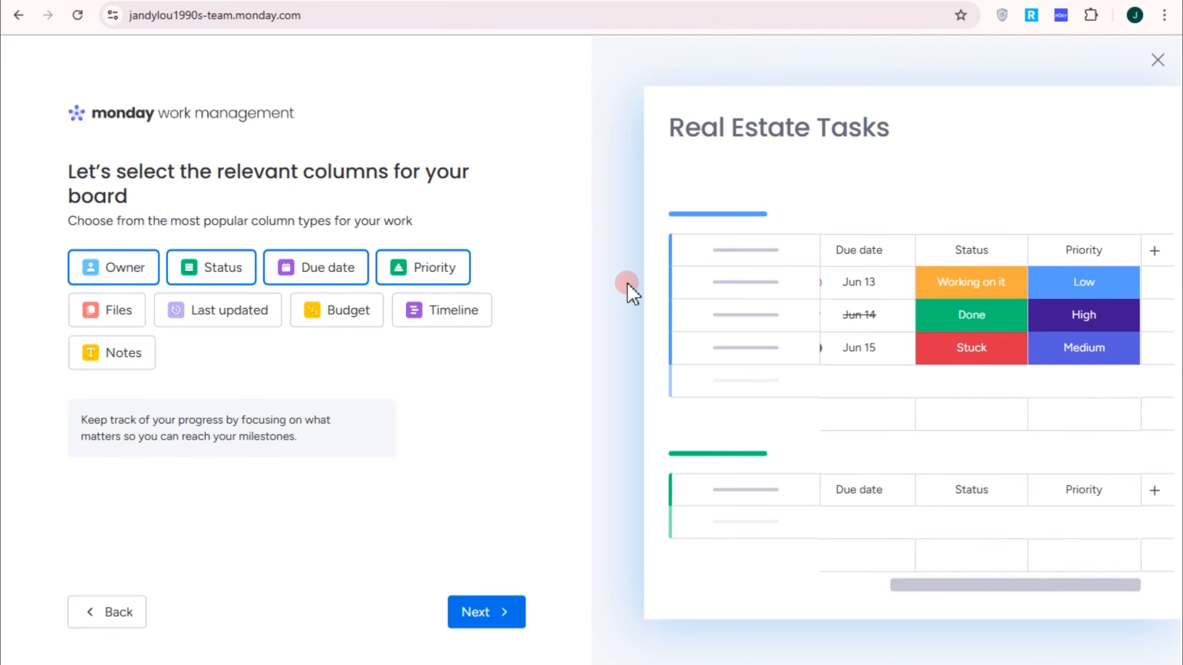
{"action": "left_click", "coordinate": [508, 625]}
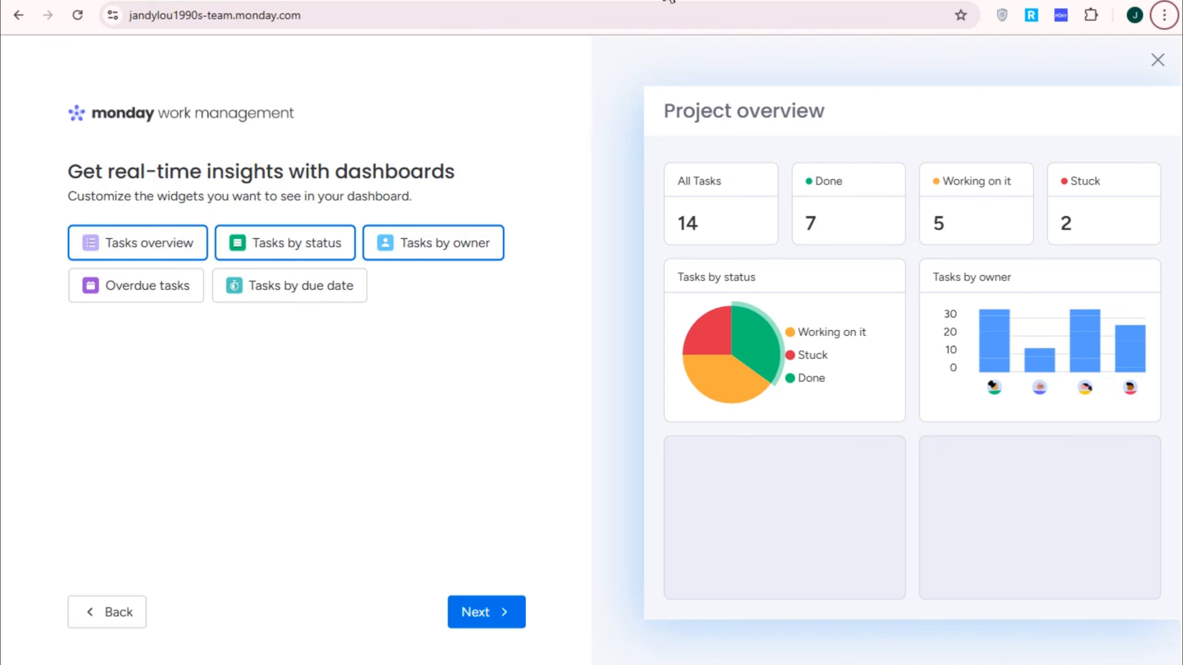
{"action": "left_click", "coordinate": [498, 626]}
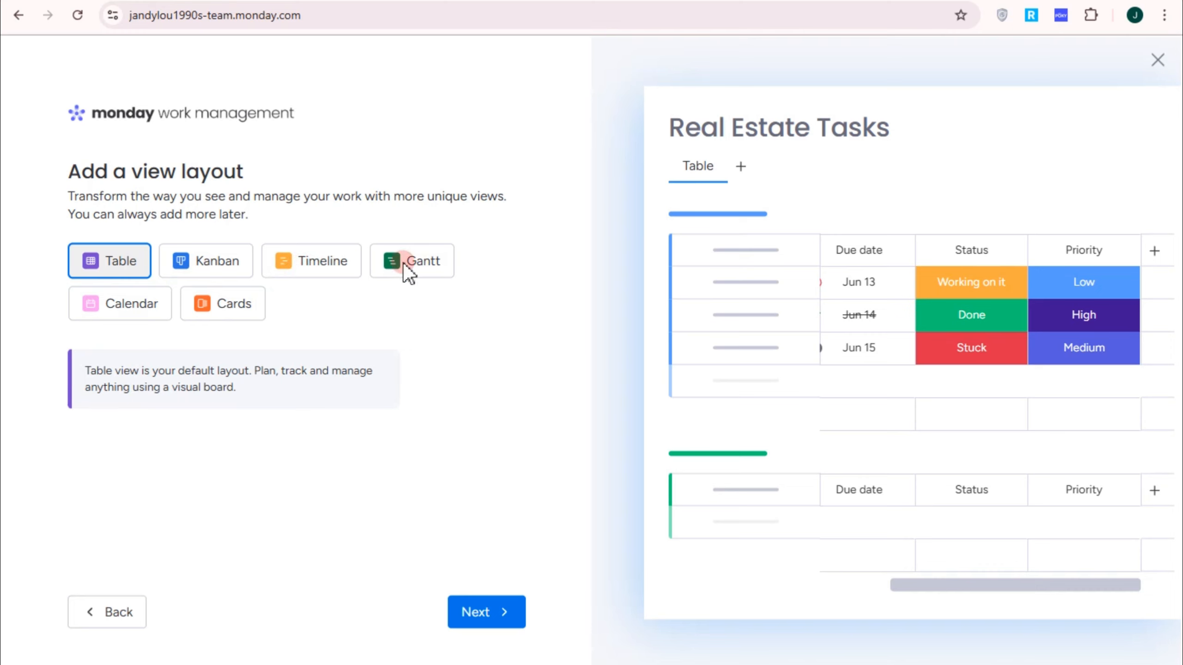
{"action": "left_click", "coordinate": [467, 612]}
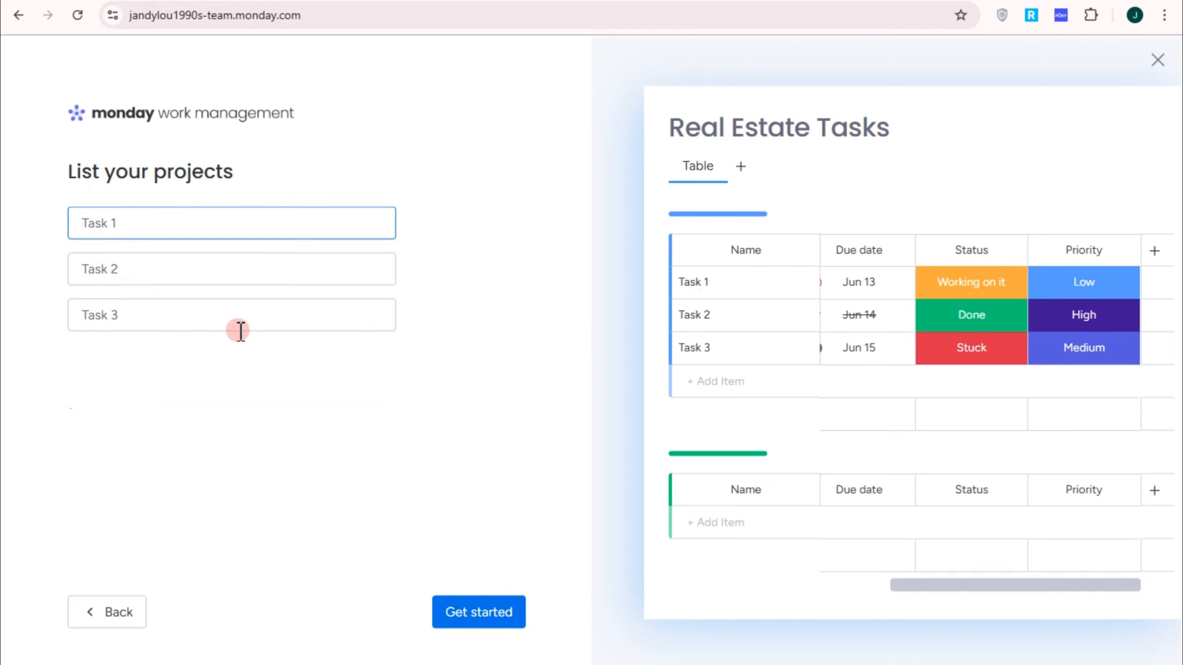
{"action": "left_click", "coordinate": [509, 622]}
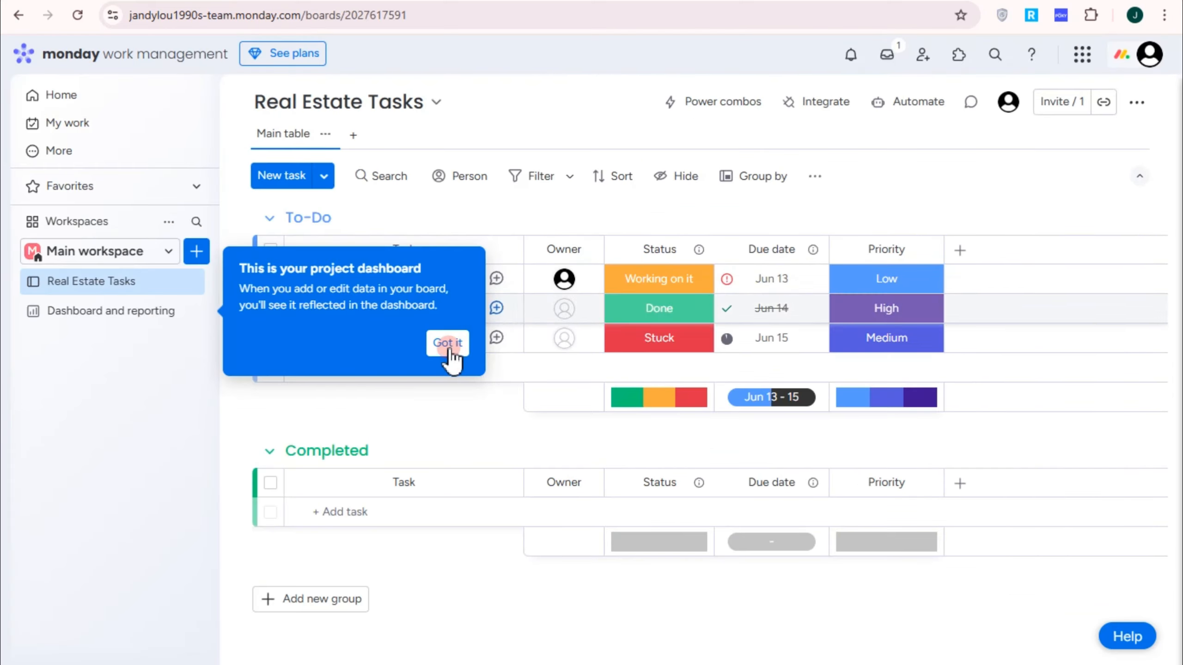
{"action": "left_click", "coordinate": [449, 347]}
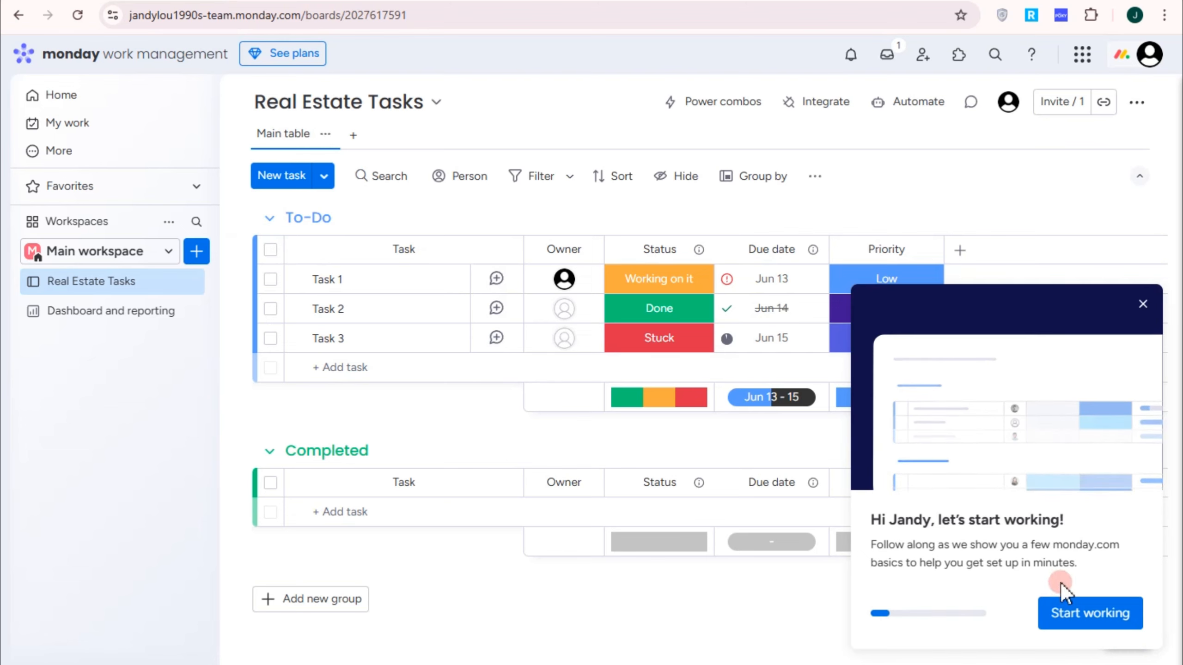
Step: Close the welcome popup, paste a new name over Task 3, and add a fourth To-Do task
{"action": "left_click", "coordinate": [1143, 305]}
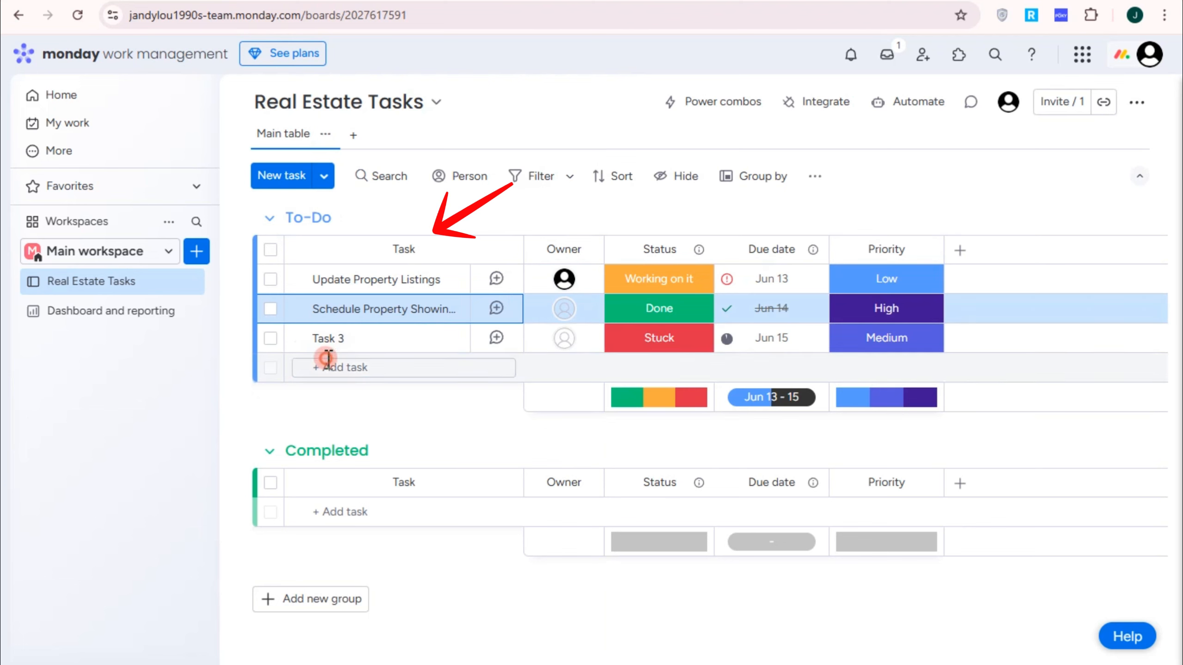
{"action": "left_click", "coordinate": [327, 339]}
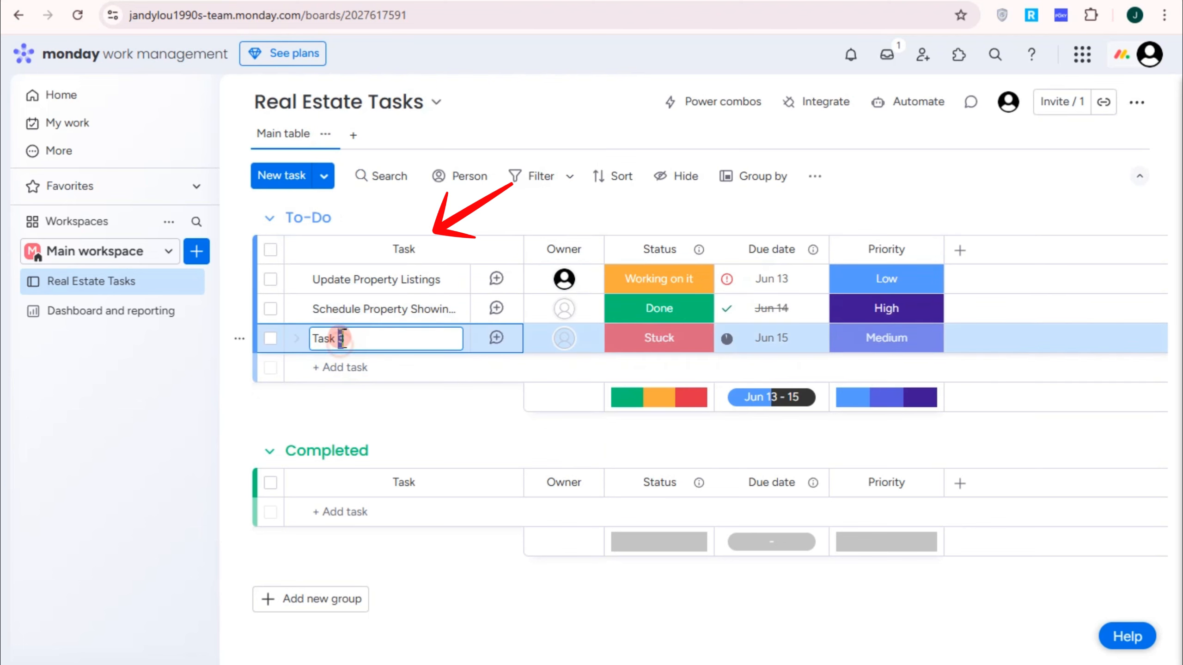
{"action": "left_click_drag", "start_coordinate": [339, 337], "coordinate": [298, 336]}
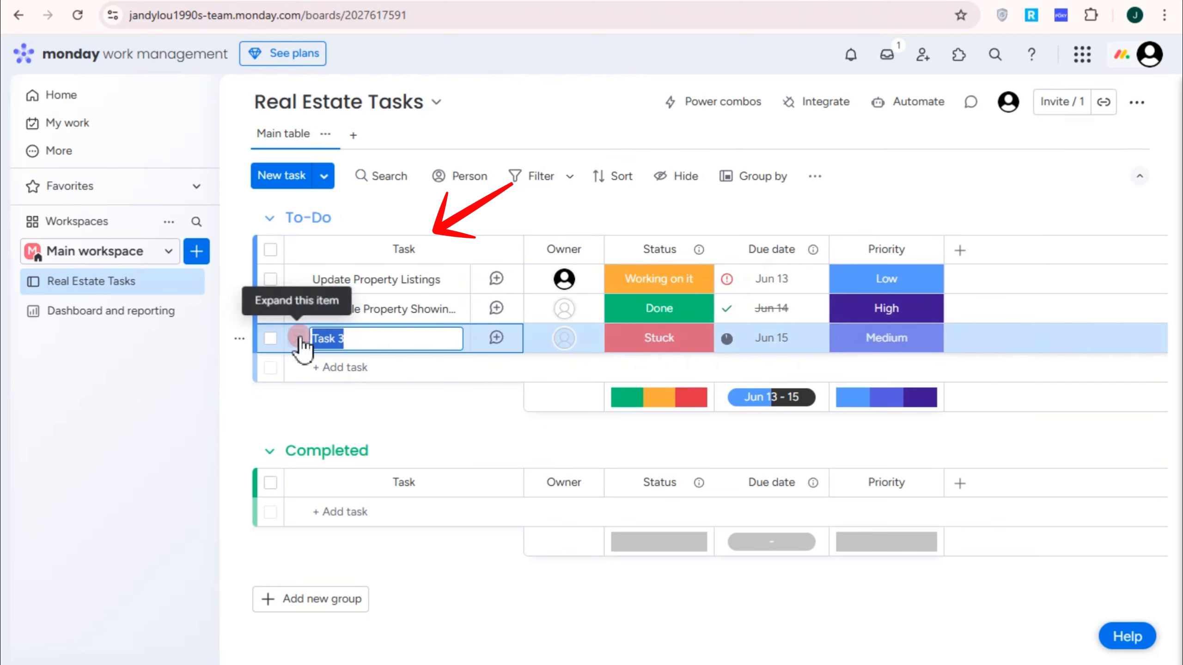
{"action": "type", "text": "Lead Follow-Up"}
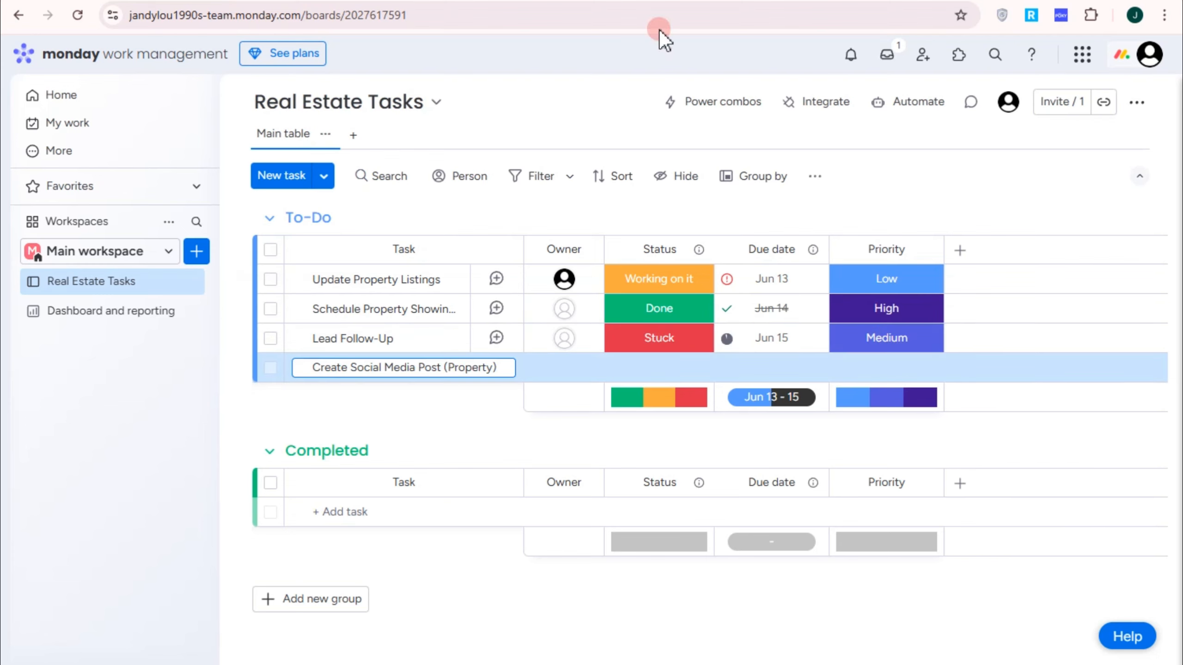
{"action": "left_click", "coordinate": [435, 460]}
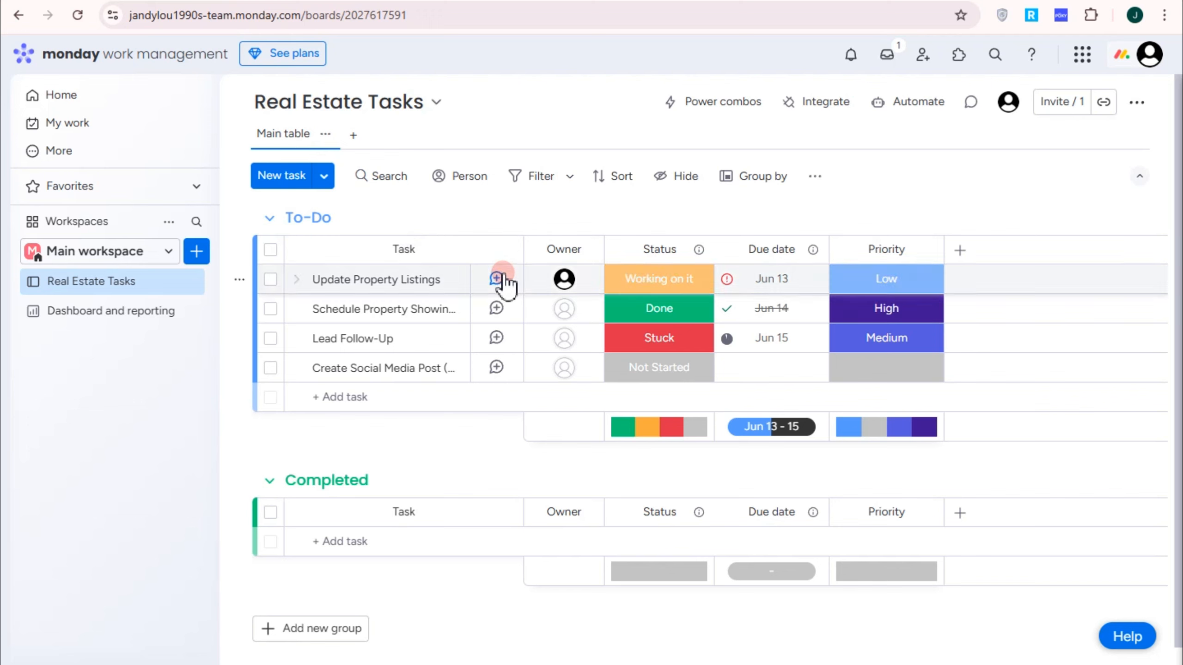
Step: Invite a new member by their e-mail address from the Update Property Listings owner picker
{"action": "left_click", "coordinate": [373, 310]}
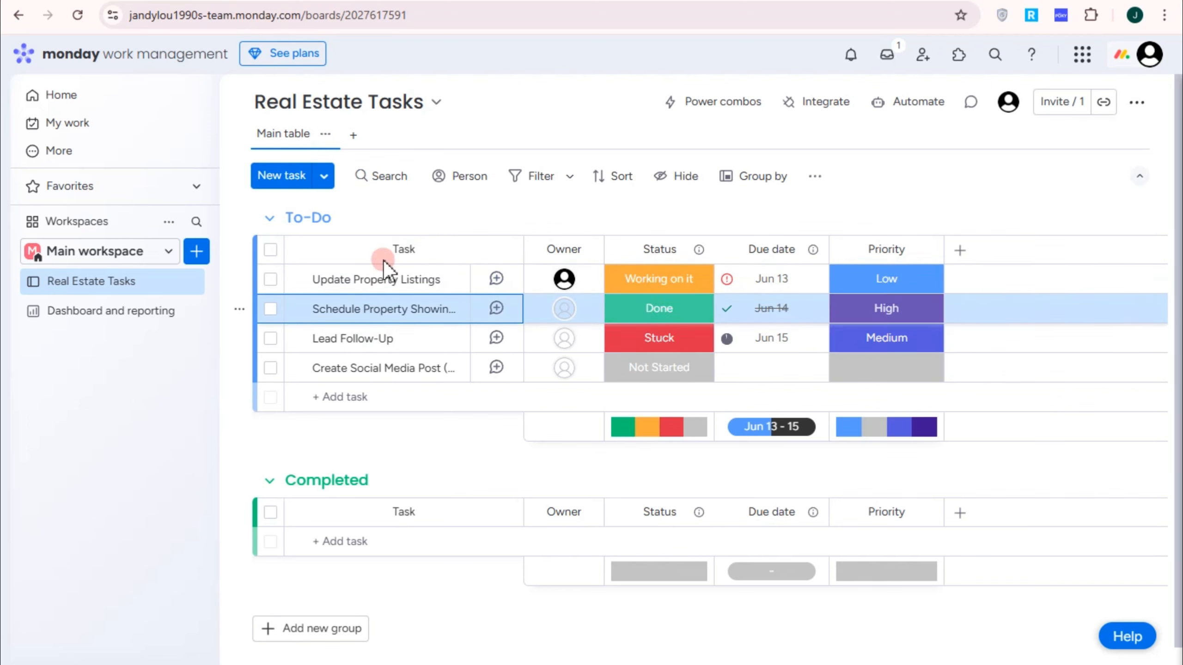
{"action": "left_click", "coordinate": [570, 282]}
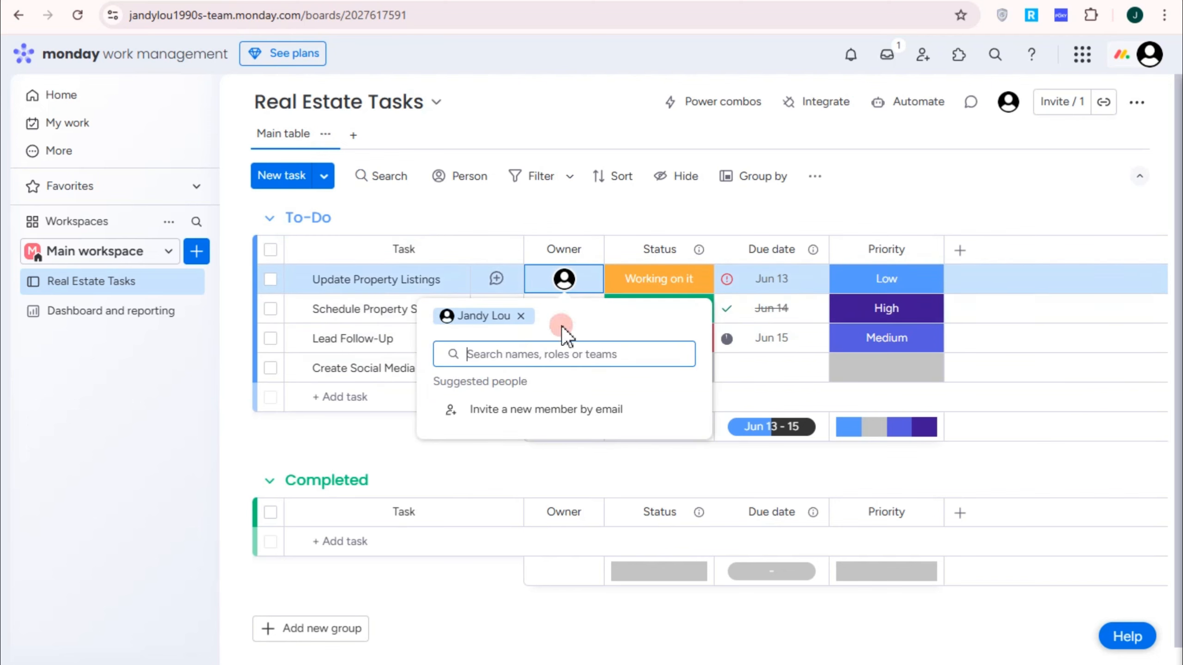
{"action": "type", "text": "e"}
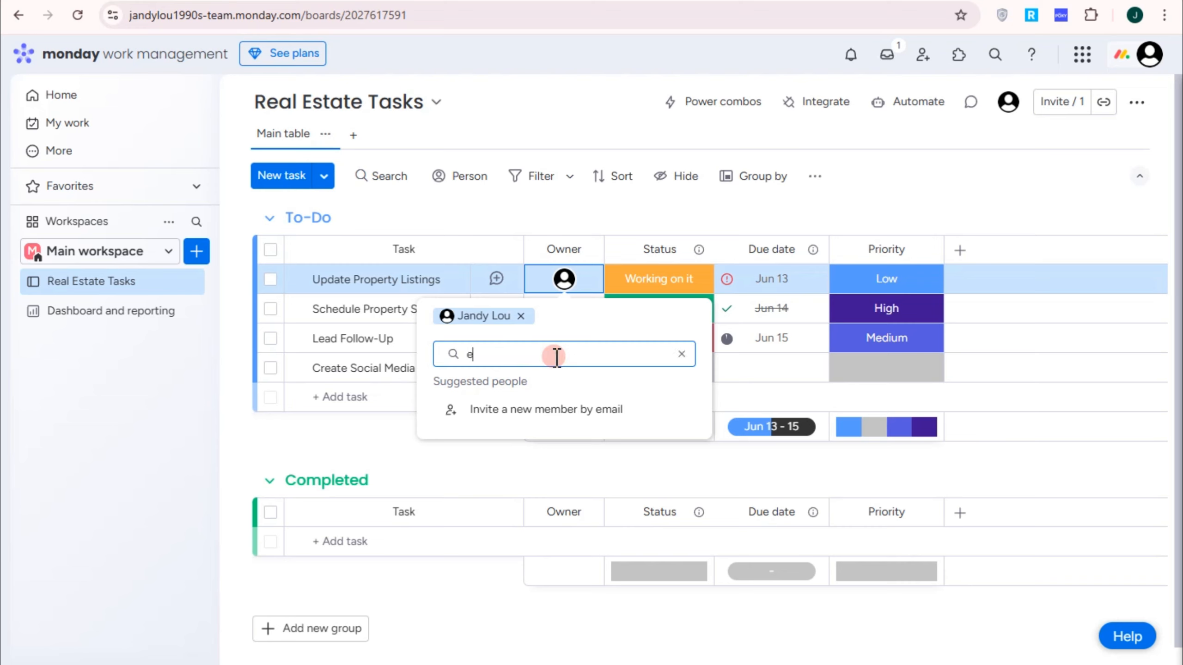
{"action": "type", "text": "LL"}
{"action": "key", "text": "BackSpace"}
{"action": "key", "text": "BackSpace"}
{"action": "key", "text": "BackSpace"}
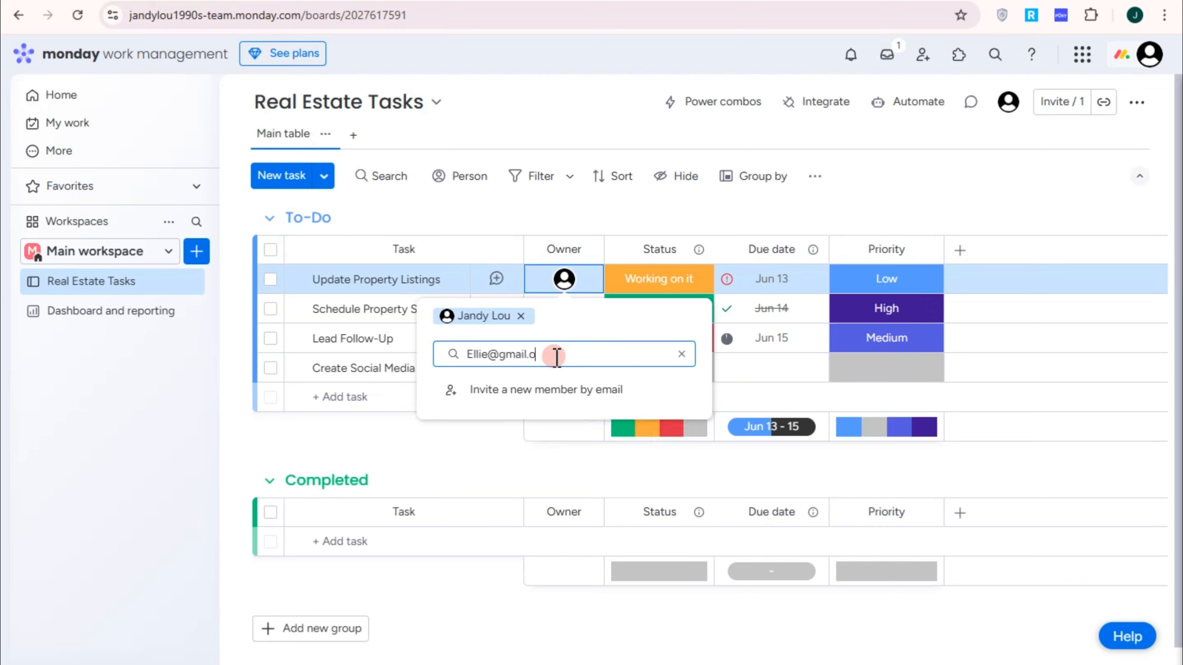
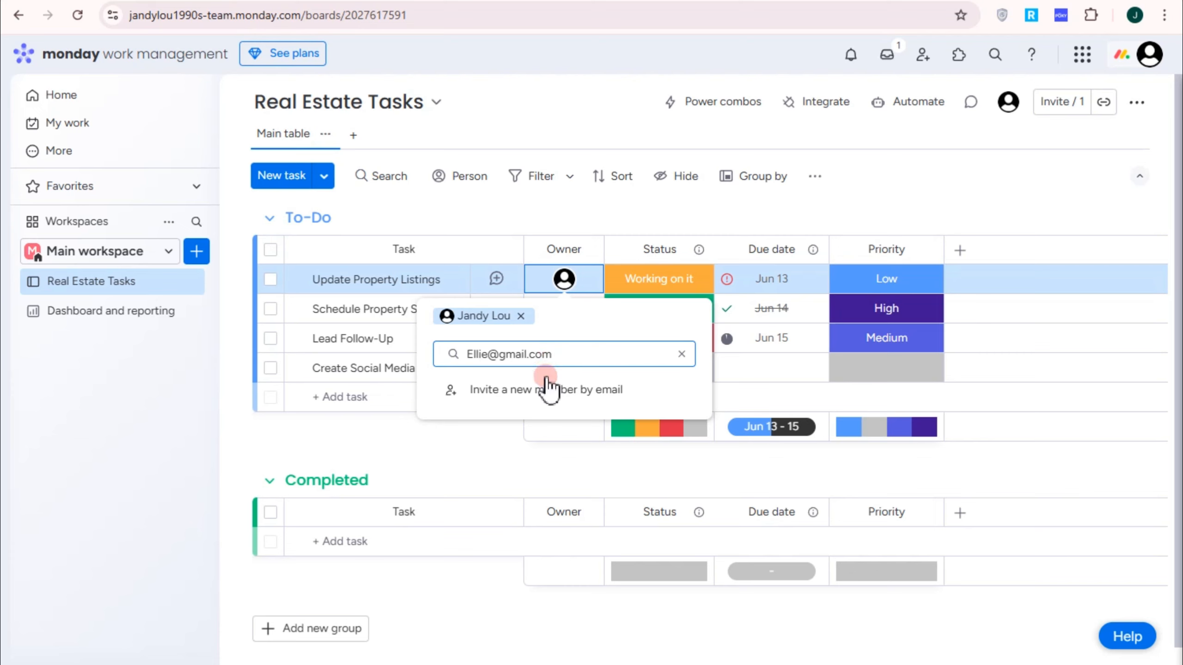
{"action": "left_click", "coordinate": [565, 392]}
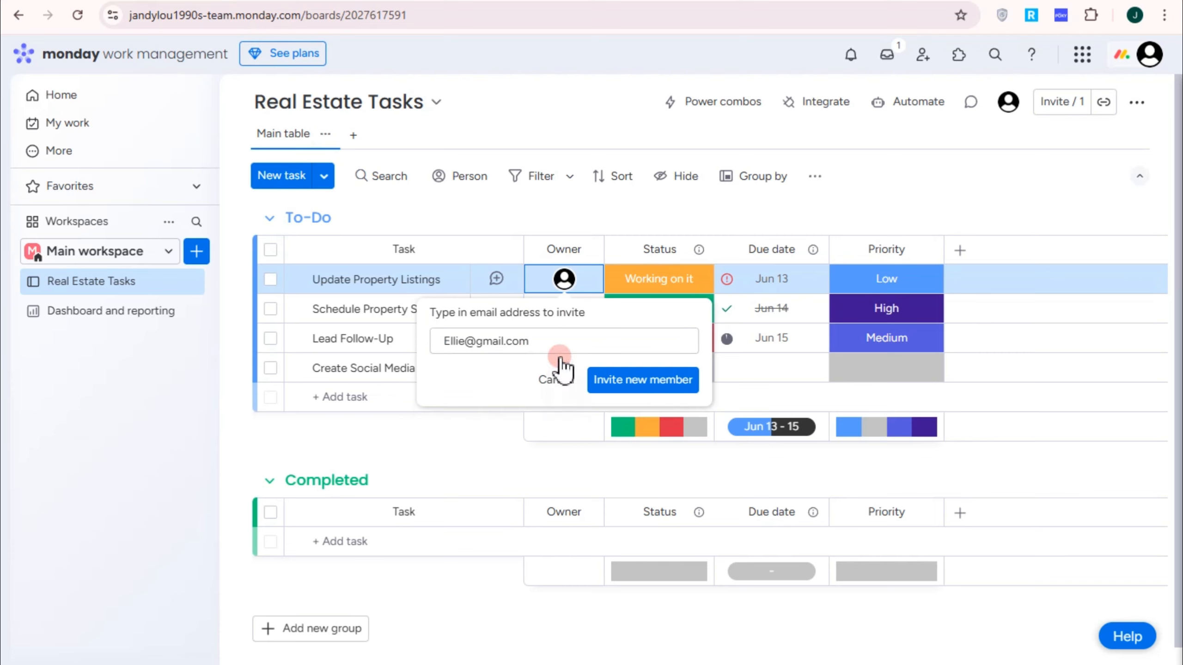
{"action": "left_click", "coordinate": [641, 383]}
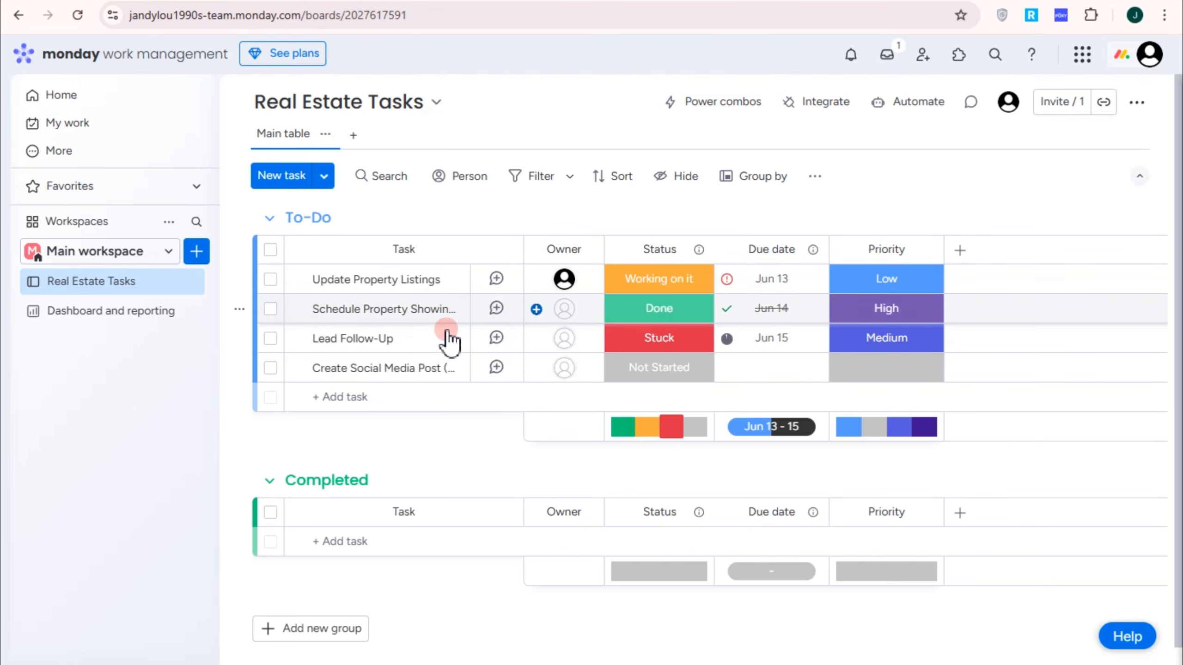
Step: Assign owners to all four To-Do tasks, adding the invitee as Update Property Listings' second owner
{"action": "left_click", "coordinate": [565, 279]}
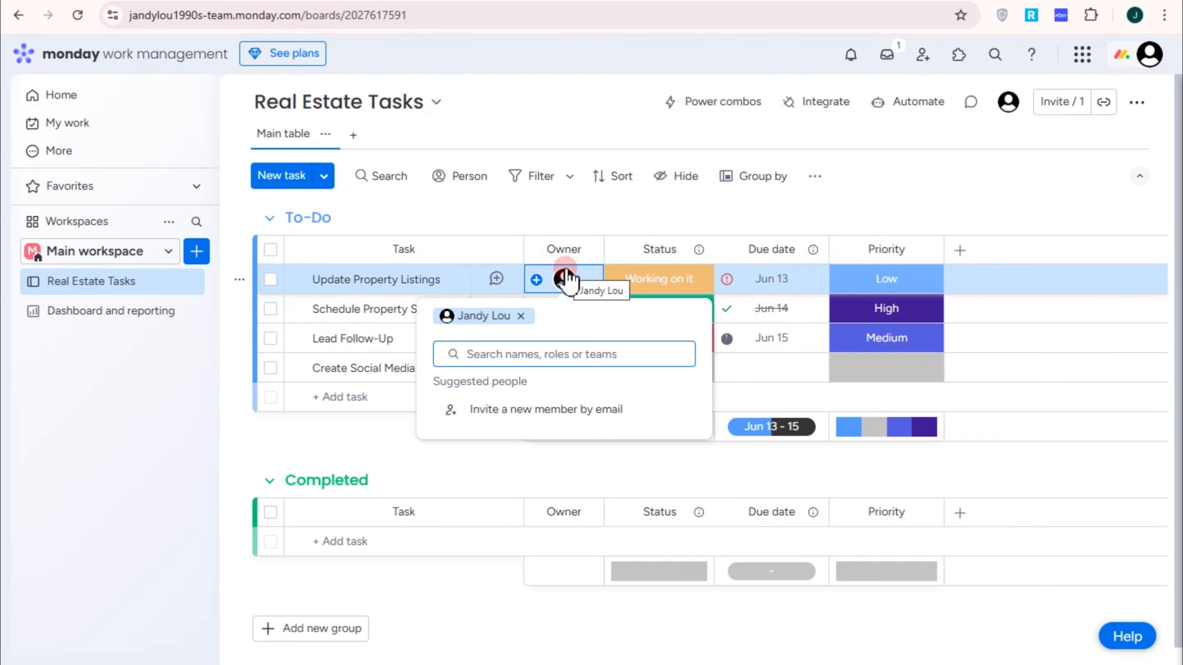
{"action": "left_click", "coordinate": [523, 408]}
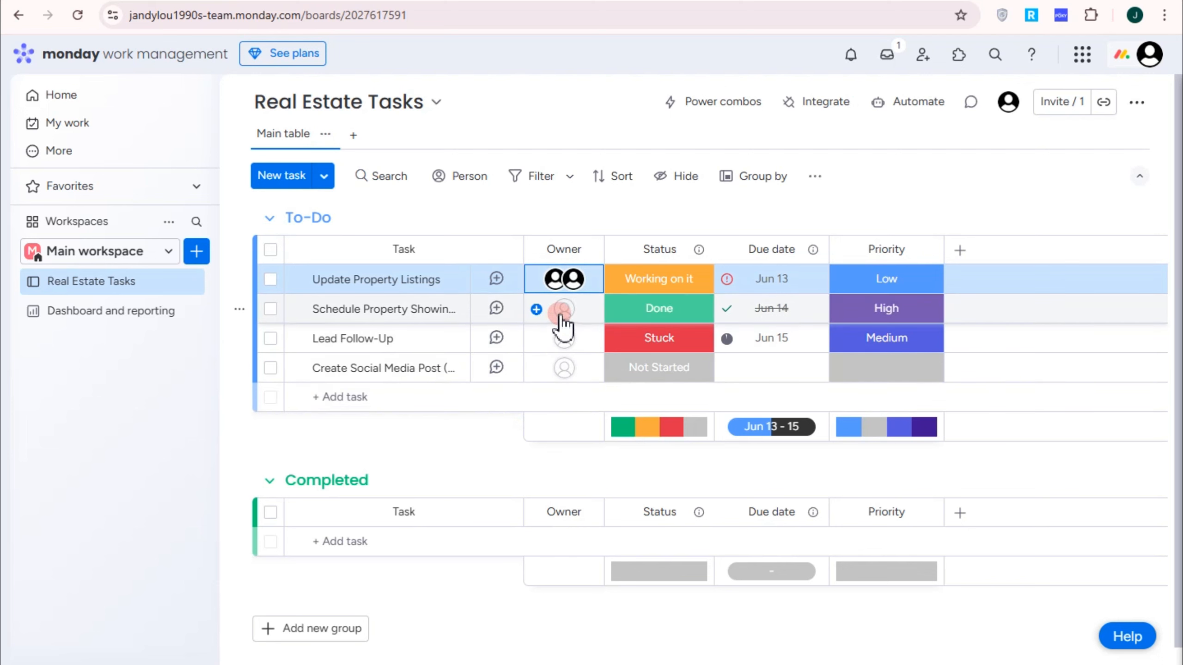
{"action": "left_click", "coordinate": [561, 310]}
{"action": "left_click", "coordinate": [515, 517]}
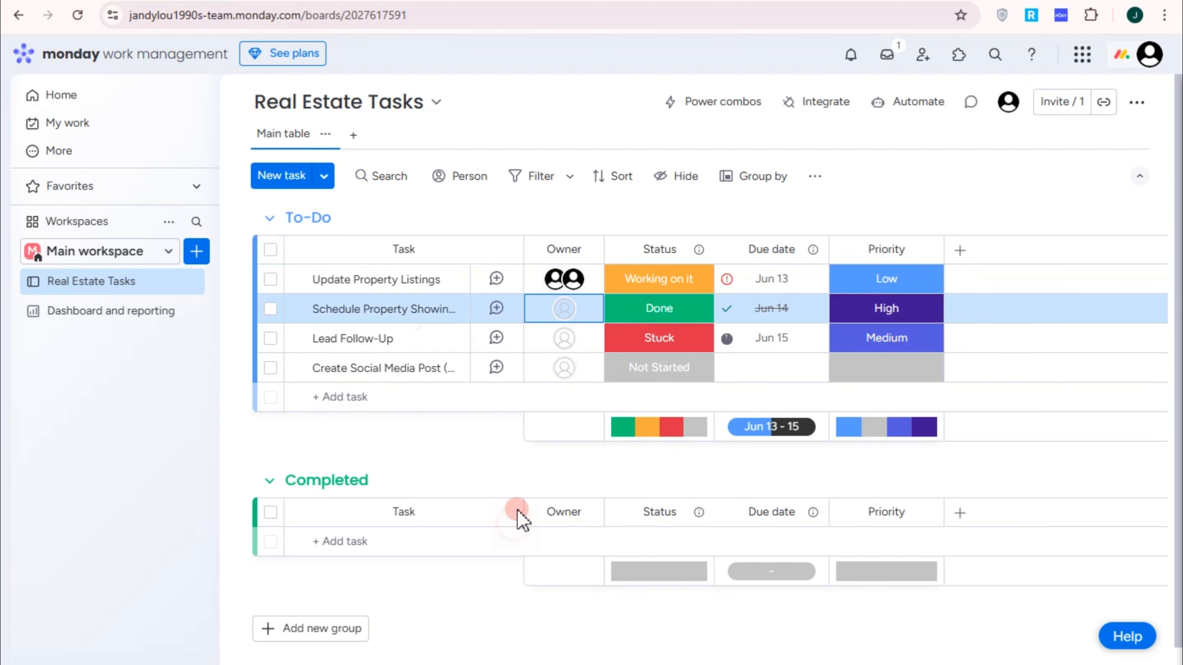
{"action": "left_click", "coordinate": [563, 349]}
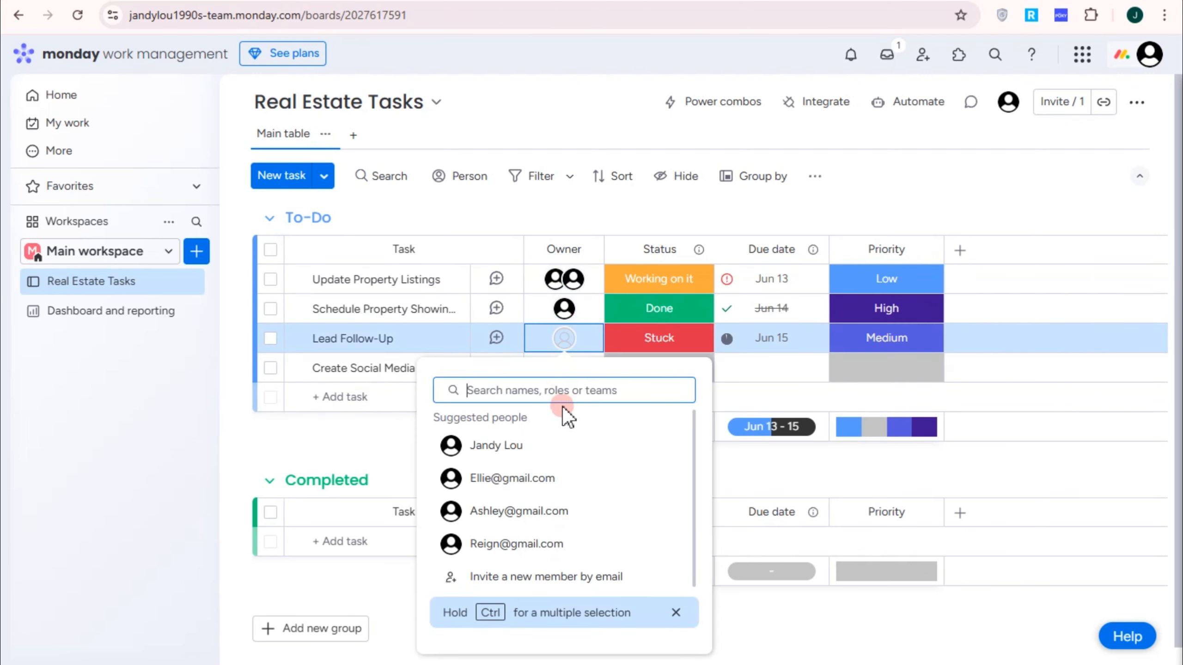
{"action": "left_click", "coordinate": [554, 446]}
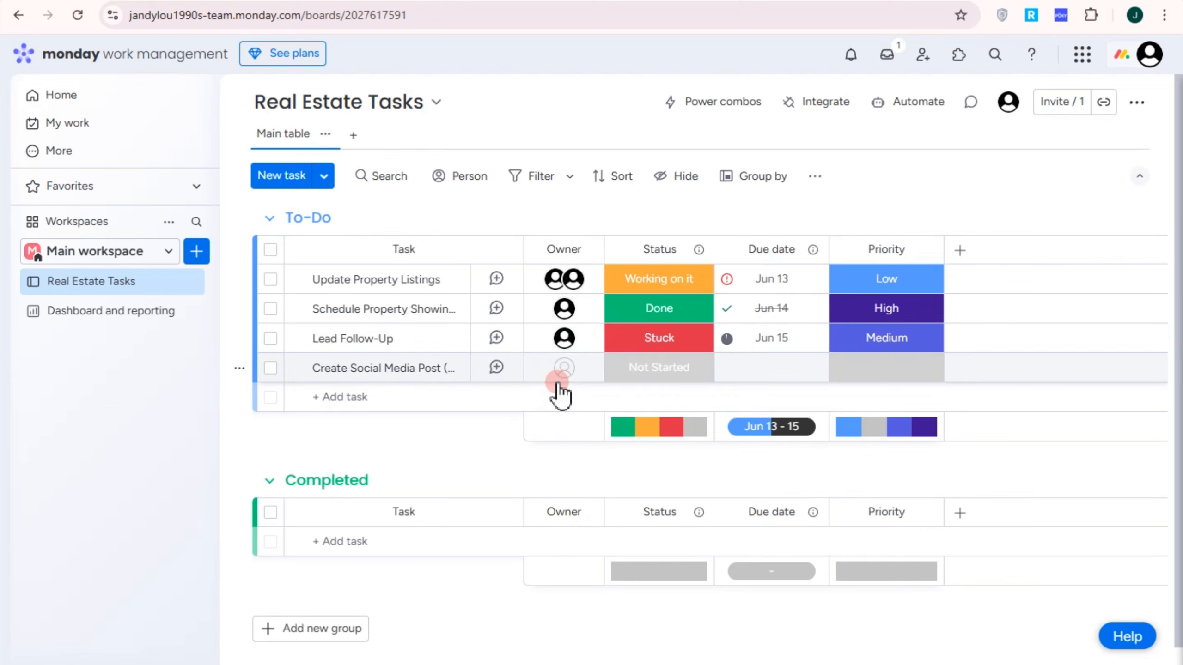
{"action": "left_click", "coordinate": [564, 368]}
{"action": "left_click", "coordinate": [504, 542]}
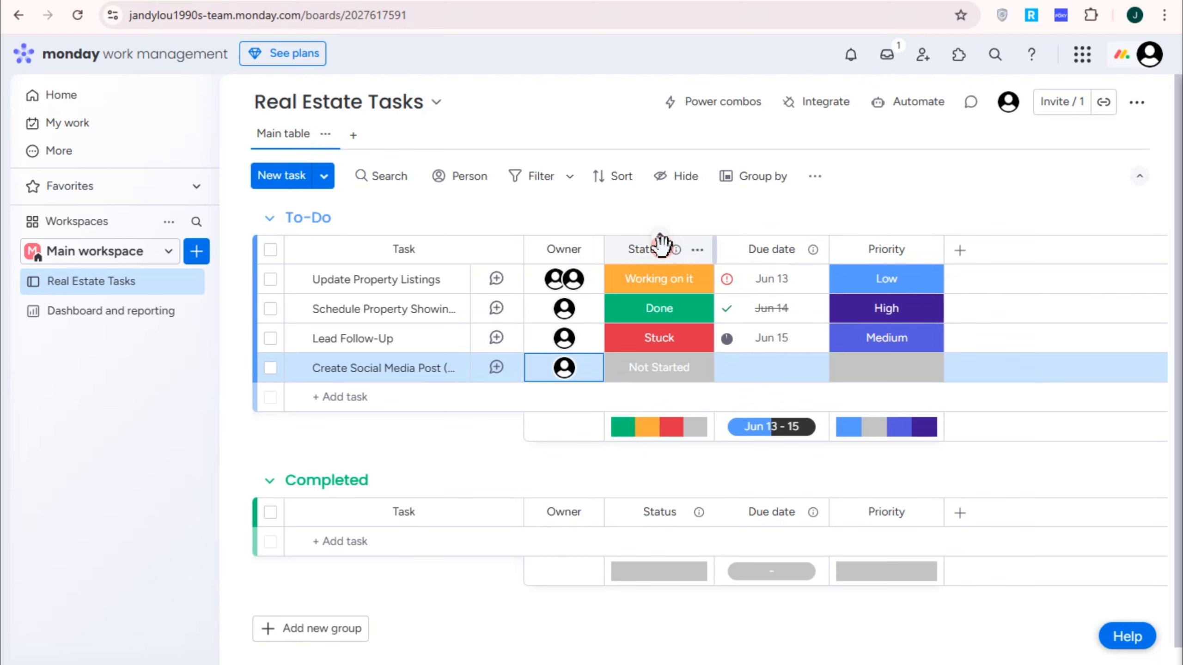
Step: Create a new pink 'Canceled' status label
{"action": "left_click", "coordinate": [668, 279]}
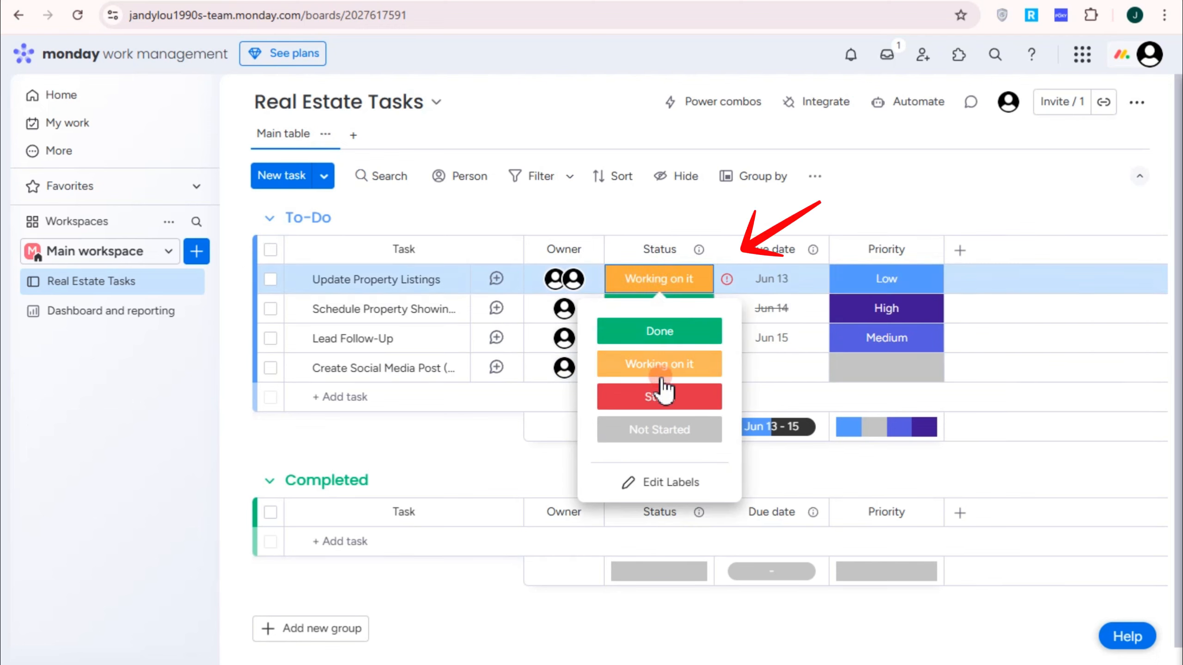
{"action": "left_click", "coordinate": [669, 482]}
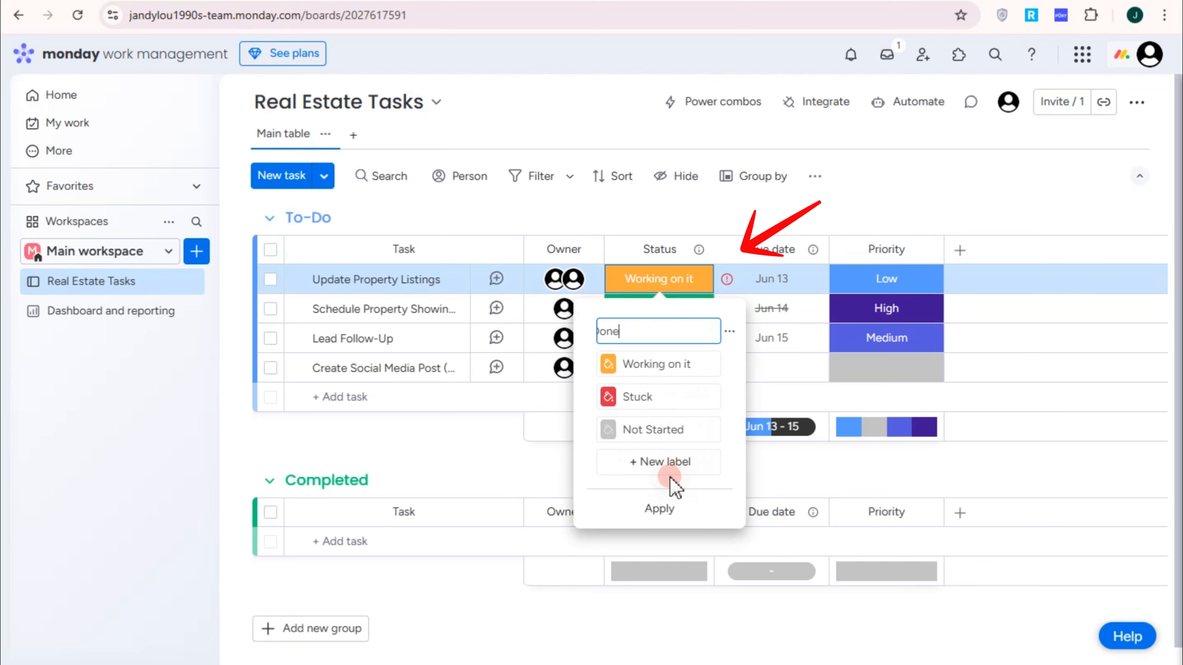
{"action": "left_click", "coordinate": [661, 462]}
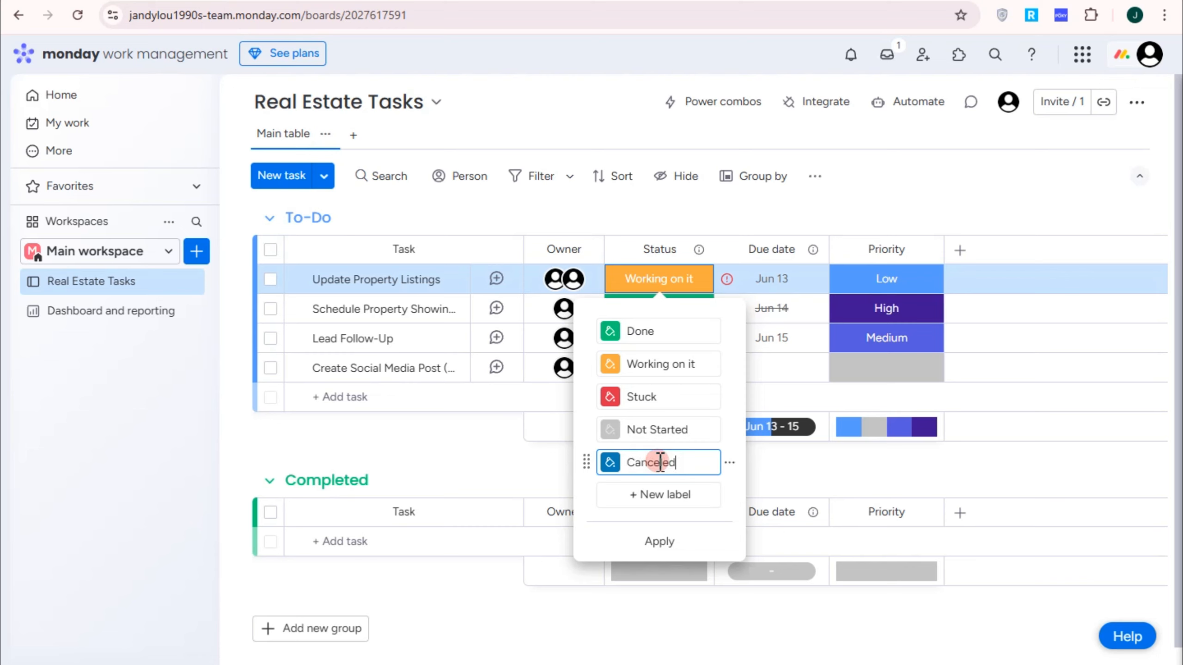
{"action": "left_click", "coordinate": [610, 462]}
{"action": "left_click", "coordinate": [643, 273]}
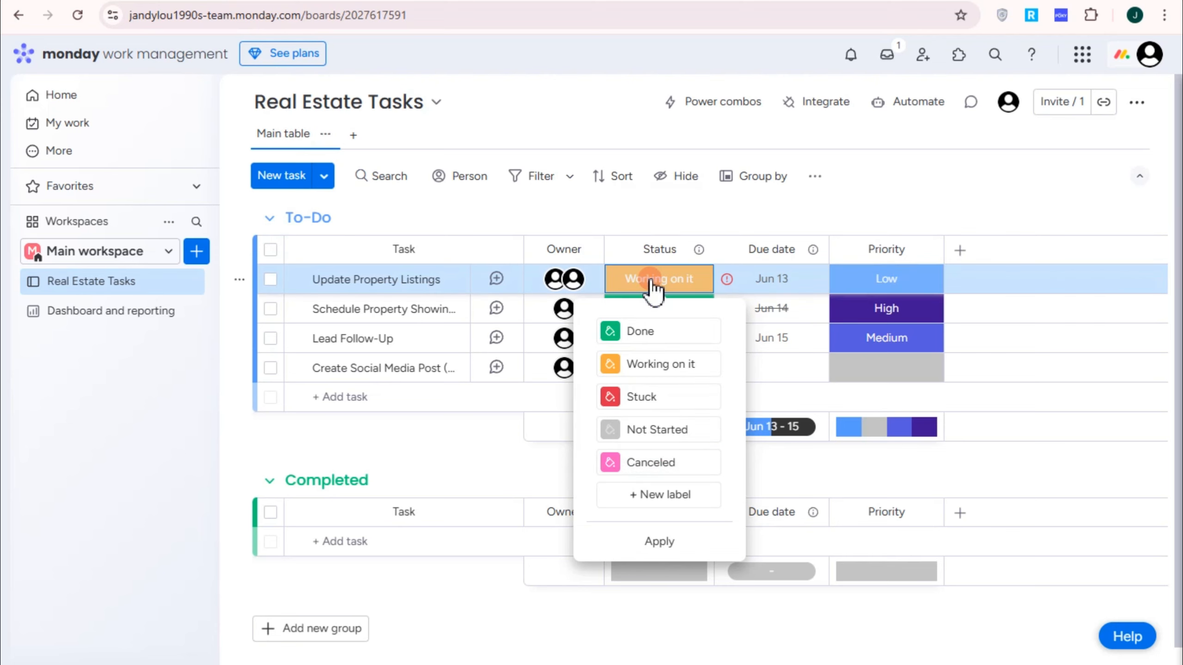
{"action": "left_click", "coordinate": [661, 541]}
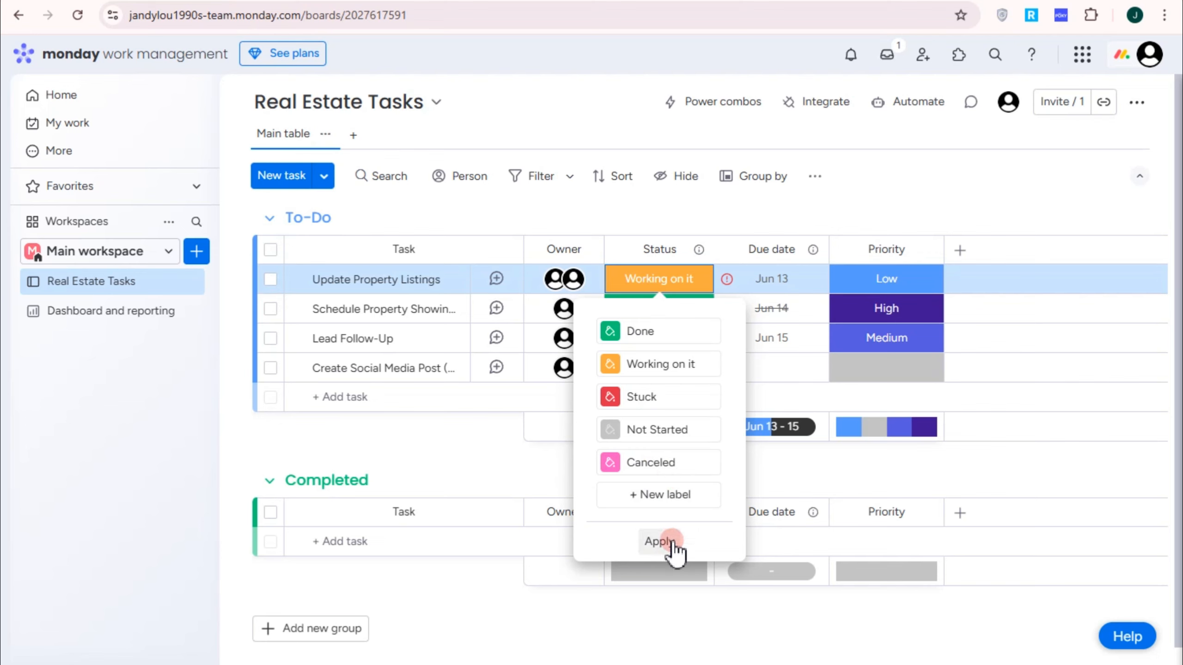
{"action": "left_click", "coordinate": [673, 543]}
Step: Set Update Property Listings to Canceled and Create Social Media Post to Stuck
{"action": "left_click", "coordinate": [674, 468]}
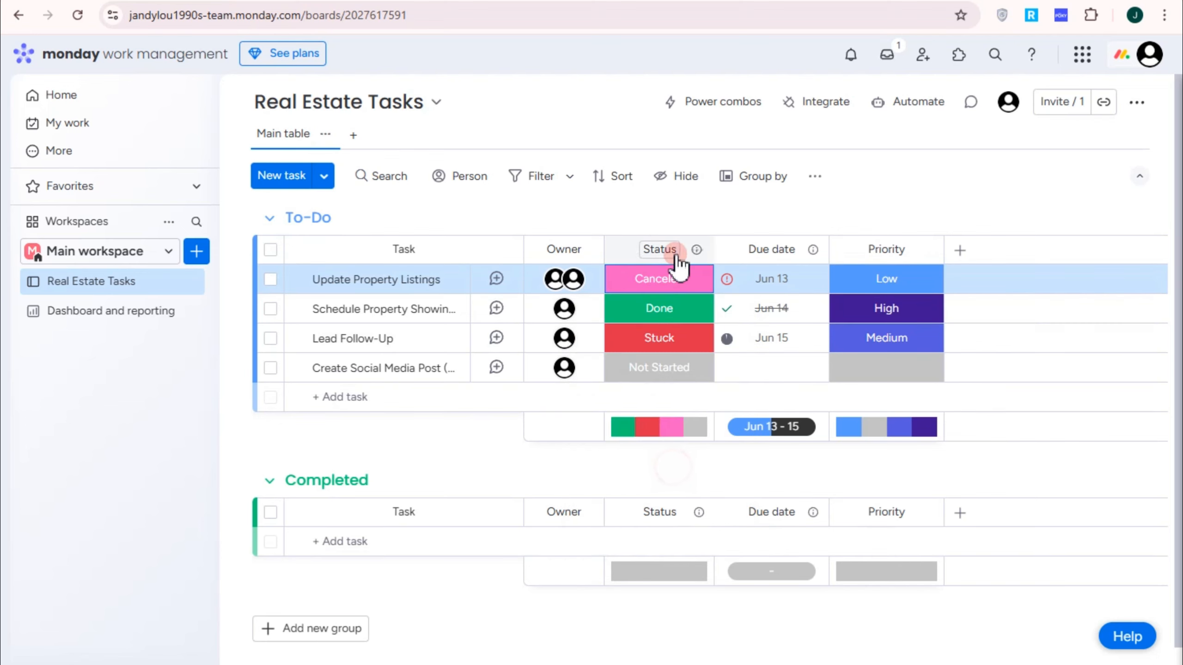
{"action": "left_click", "coordinate": [671, 370]}
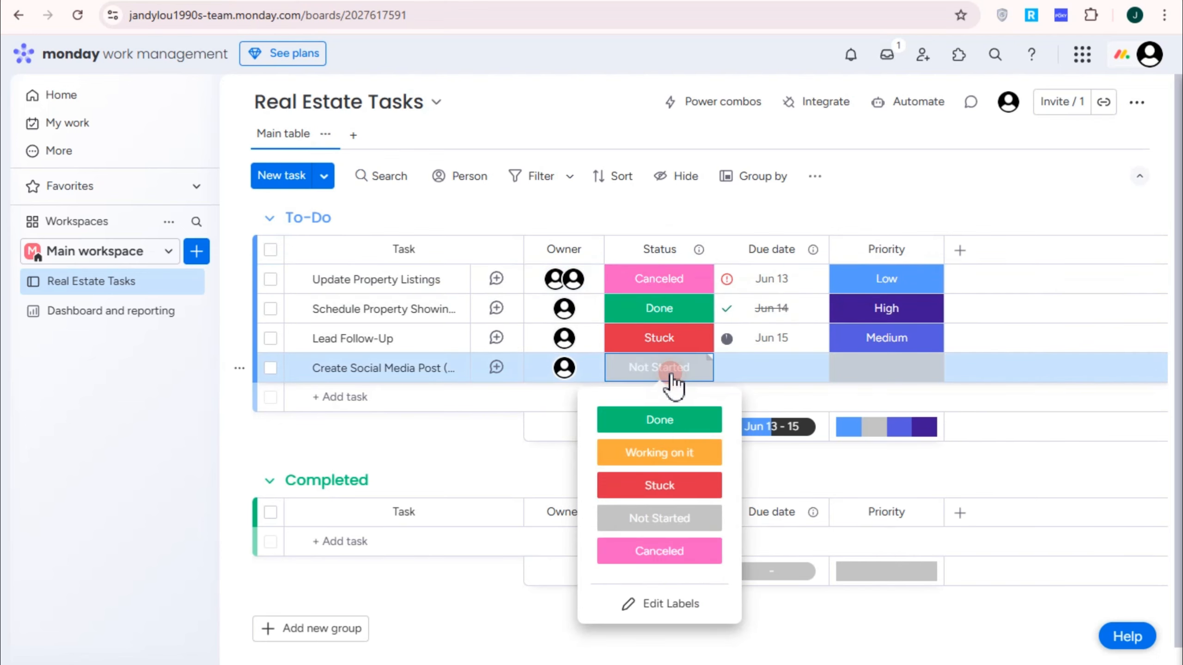
{"action": "left_click", "coordinate": [672, 487]}
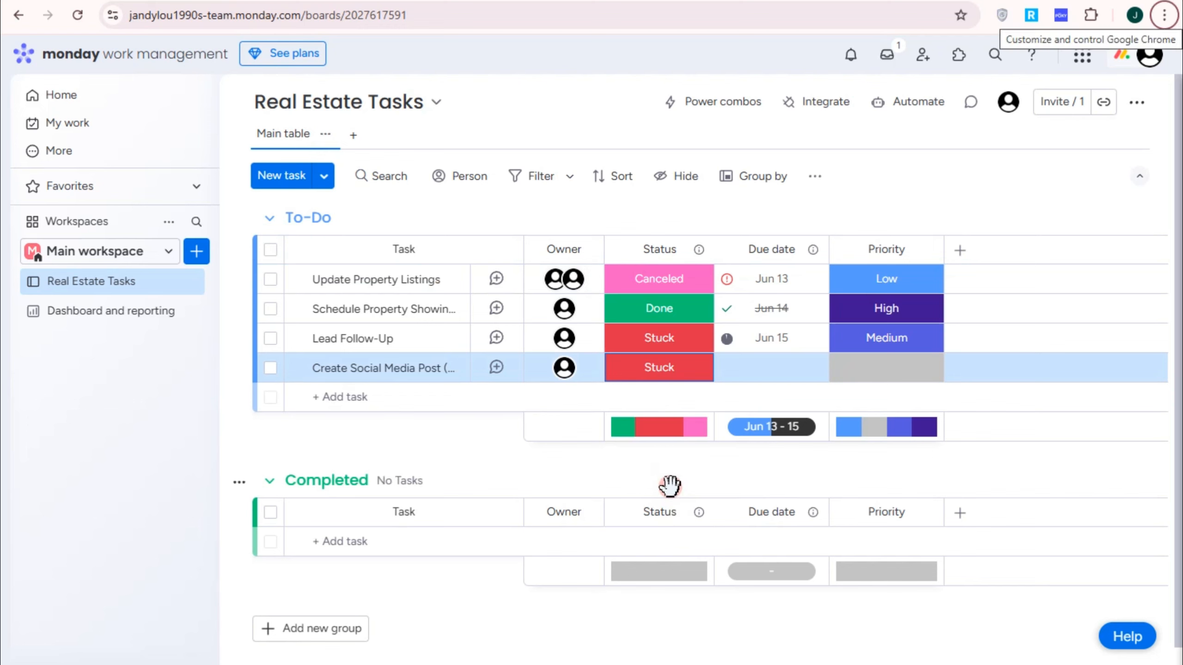
Step: Give the four To-Do tasks due dates of Jun 15, Jun 17, Jun 20 and Jun 24
{"action": "left_click", "coordinate": [778, 281]}
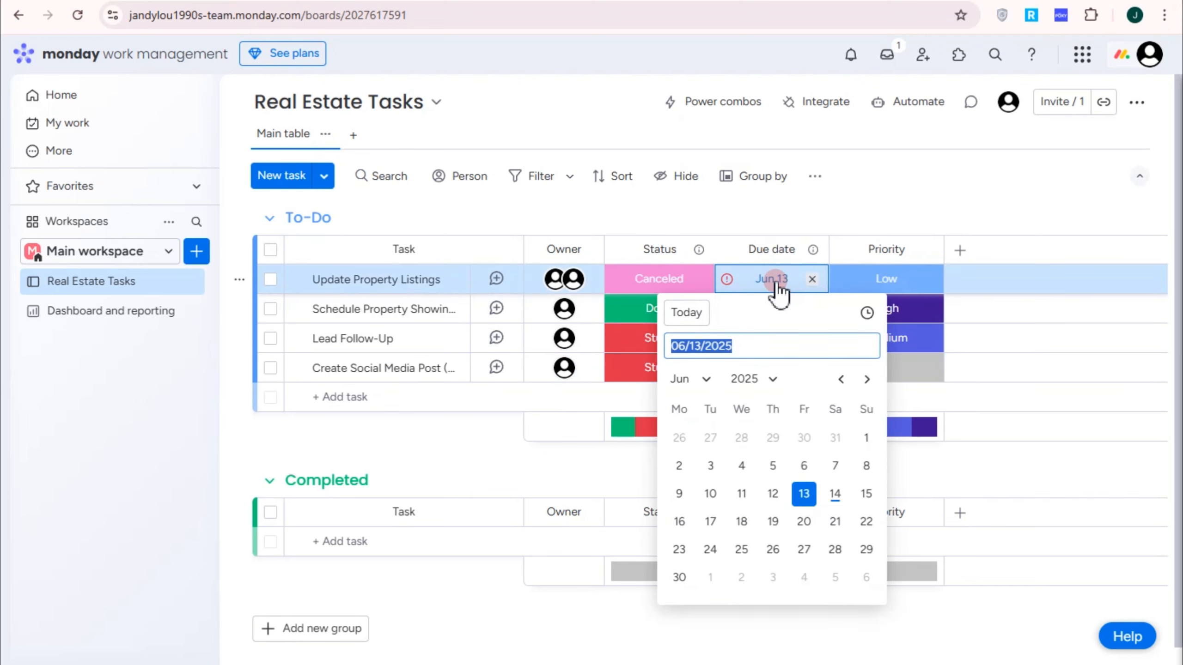
{"action": "left_click", "coordinate": [865, 494]}
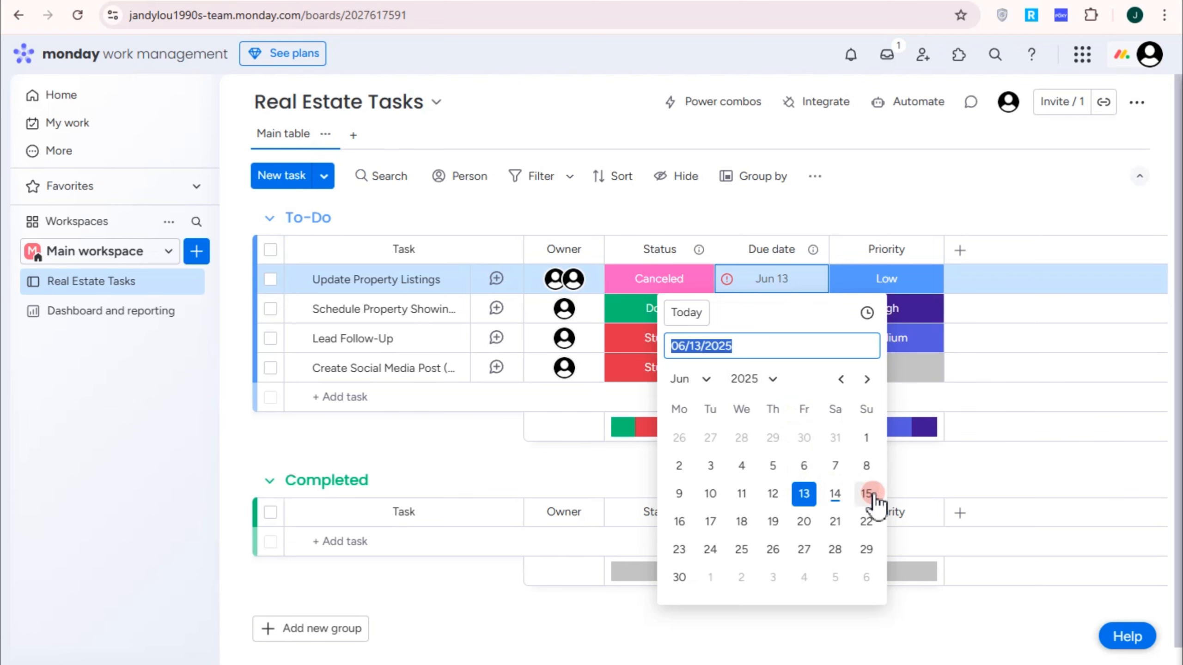
{"action": "left_click", "coordinate": [783, 308]}
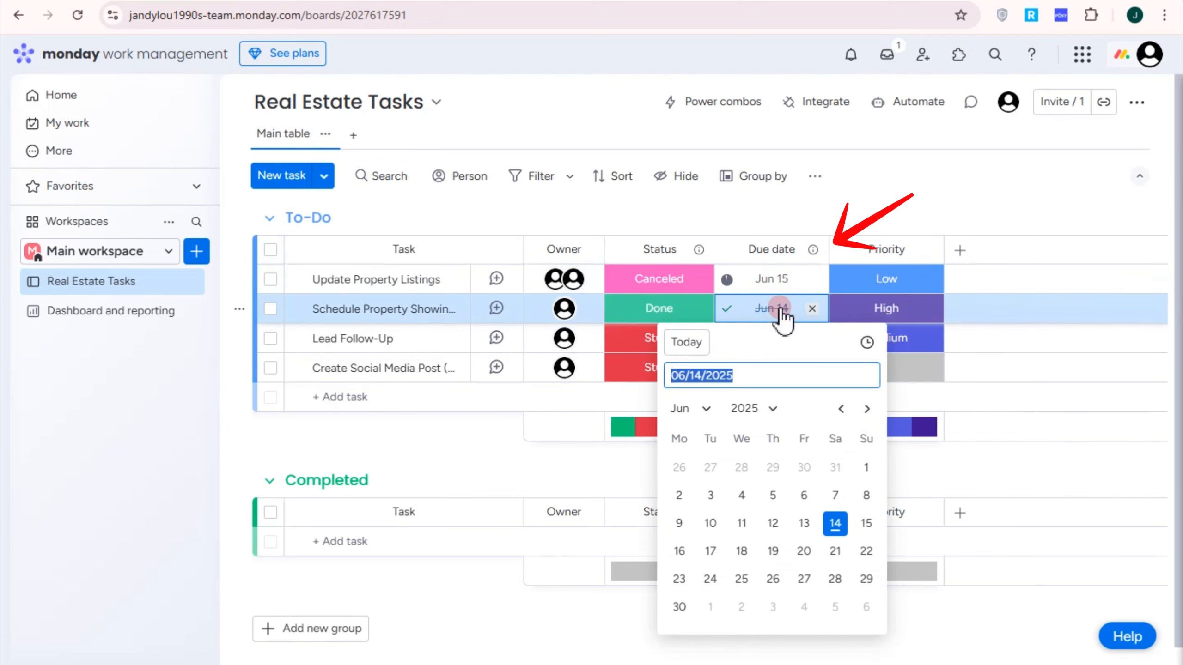
{"action": "left_click", "coordinate": [711, 552]}
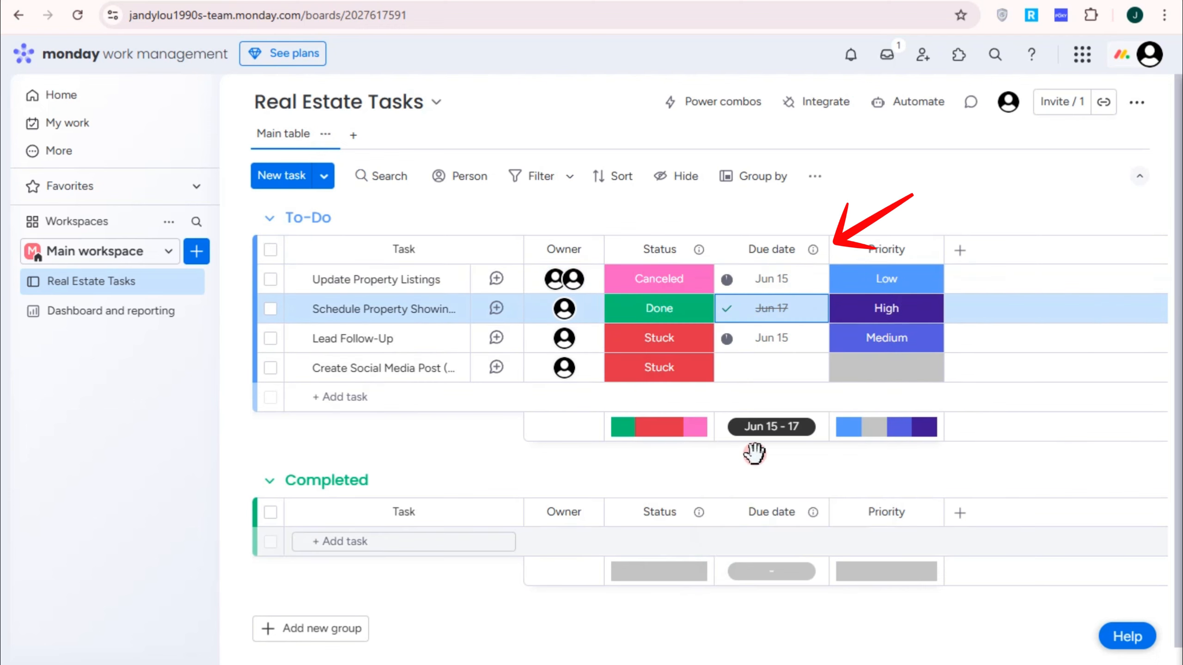
{"action": "left_click", "coordinate": [768, 350]}
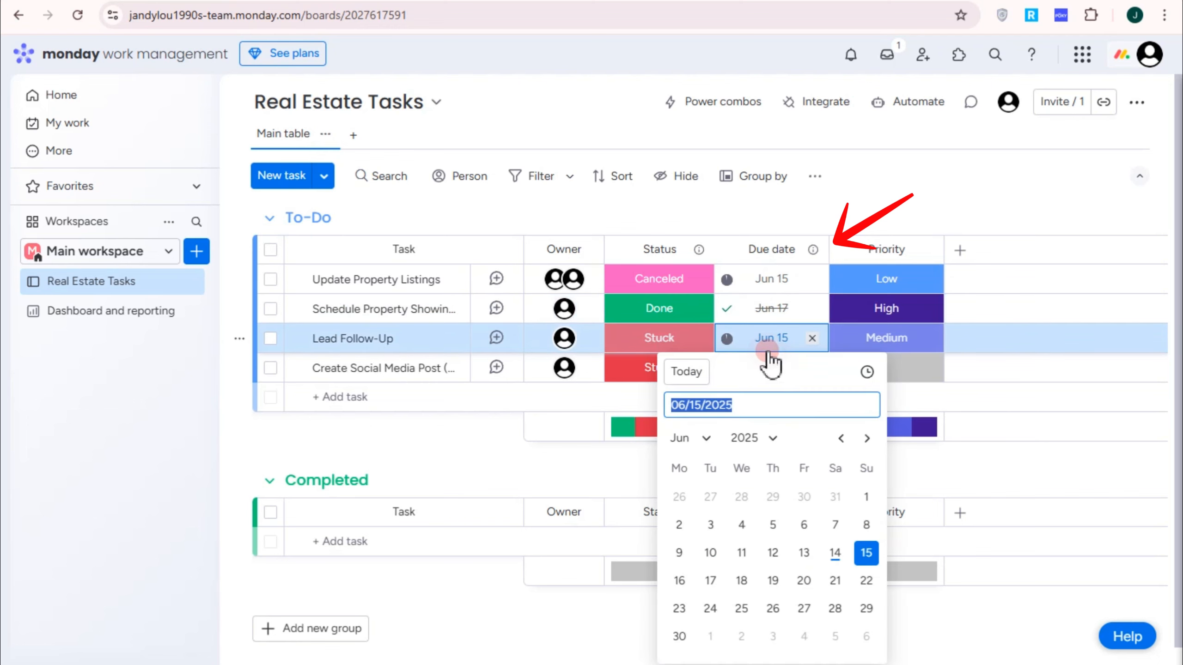
{"action": "left_click", "coordinate": [804, 580]}
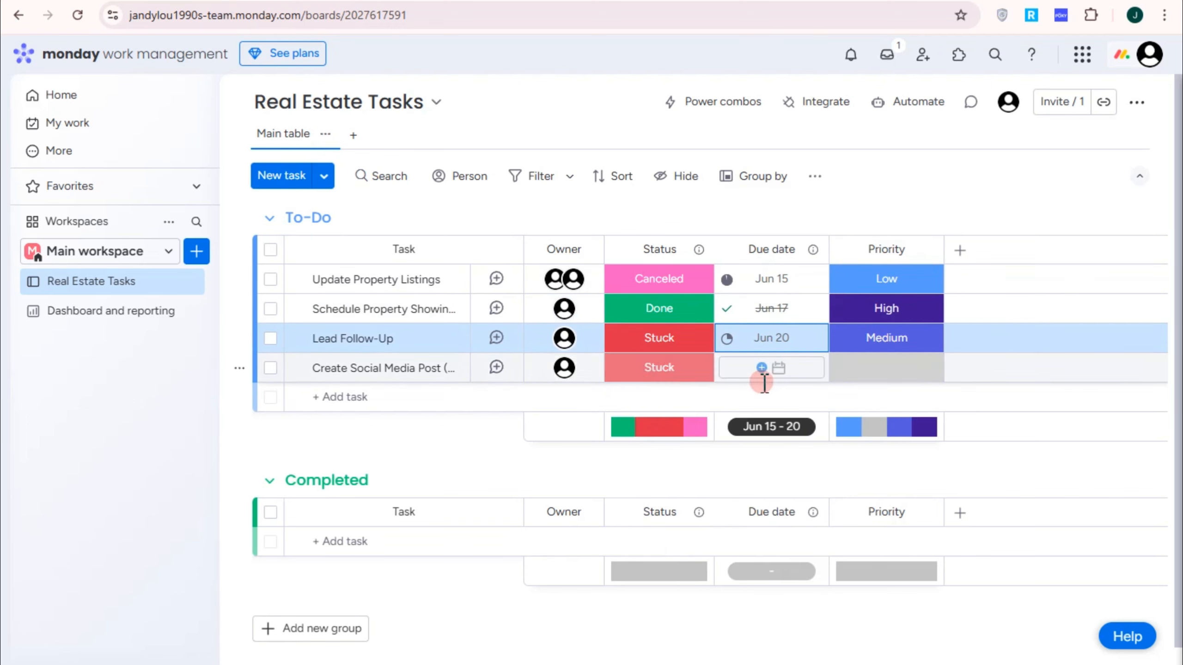
{"action": "left_click", "coordinate": [754, 372]}
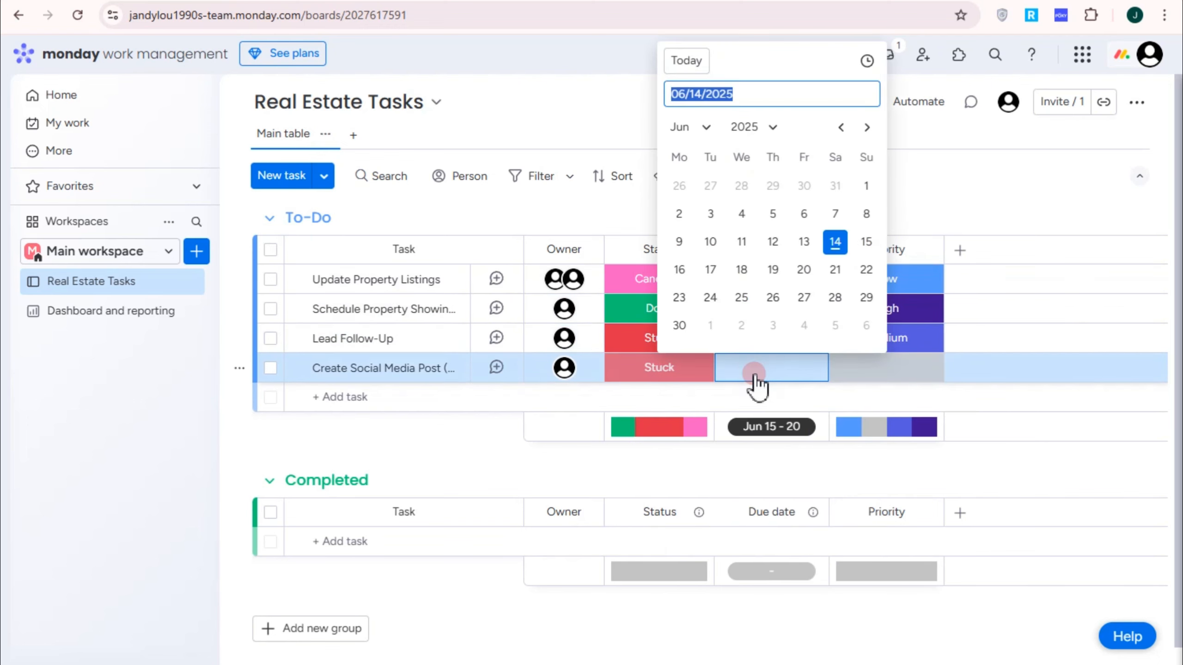
{"action": "left_click", "coordinate": [711, 297]}
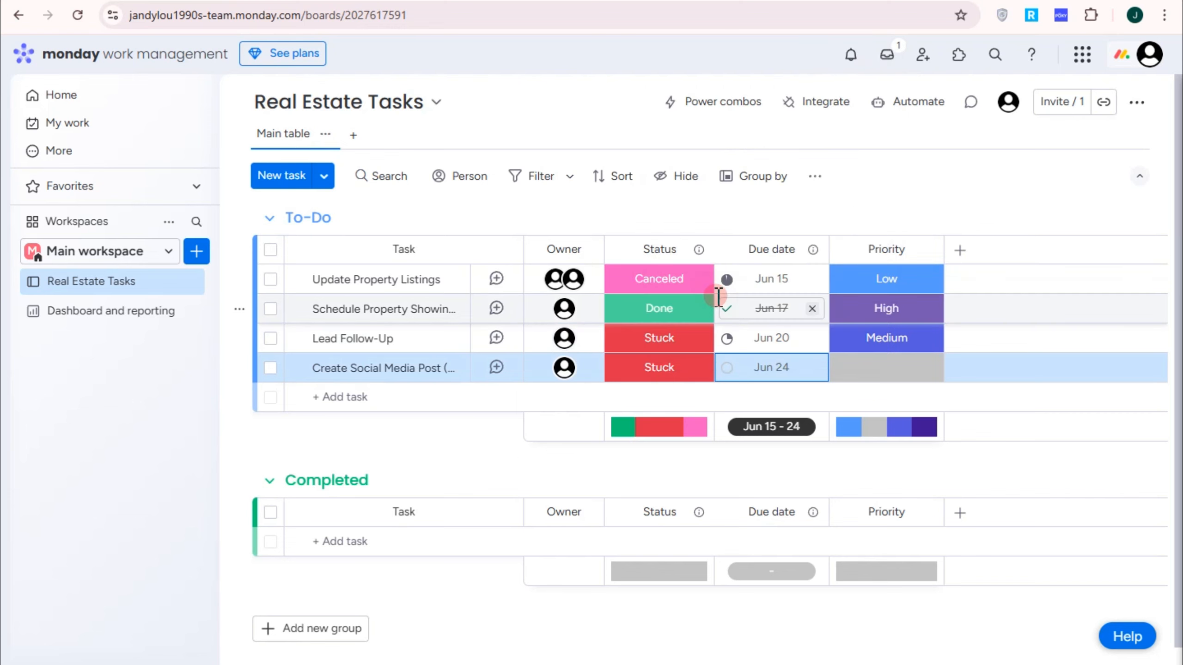
{"action": "left_click", "coordinate": [892, 287]}
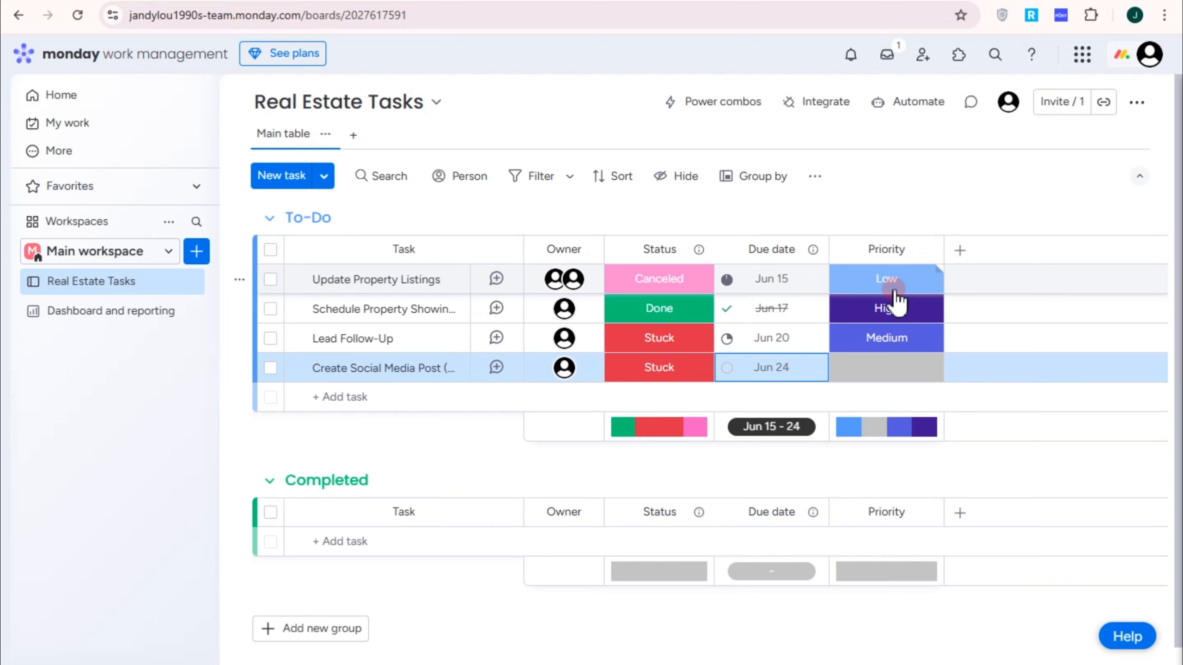
Step: Set priorities to Medium, Low and High for the first three To-Do tasks
{"action": "left_click", "coordinate": [893, 287]}
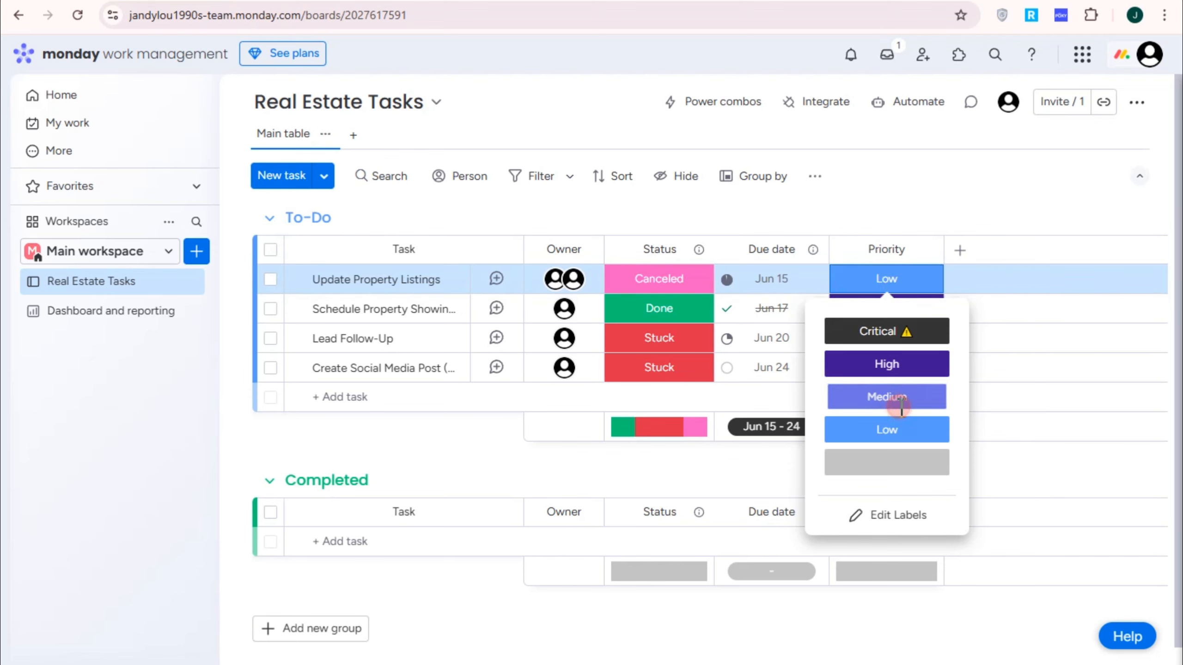
{"action": "left_click", "coordinate": [895, 399]}
{"action": "left_click", "coordinate": [893, 317]}
{"action": "left_click", "coordinate": [898, 458]}
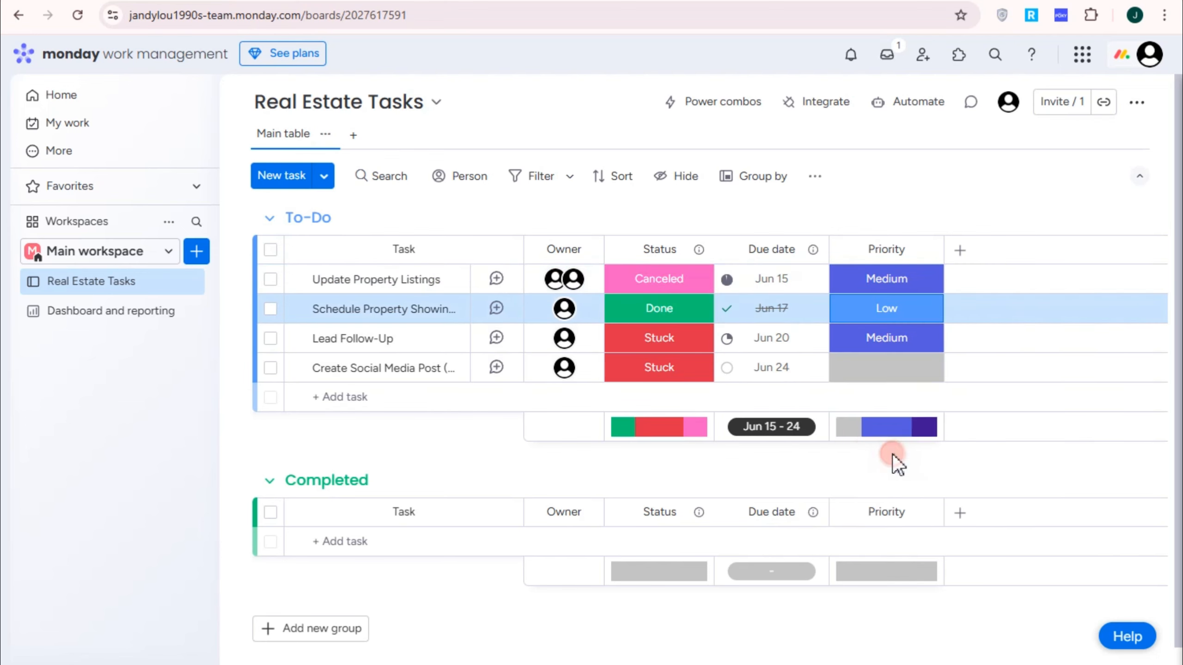
{"action": "left_click", "coordinate": [892, 345]}
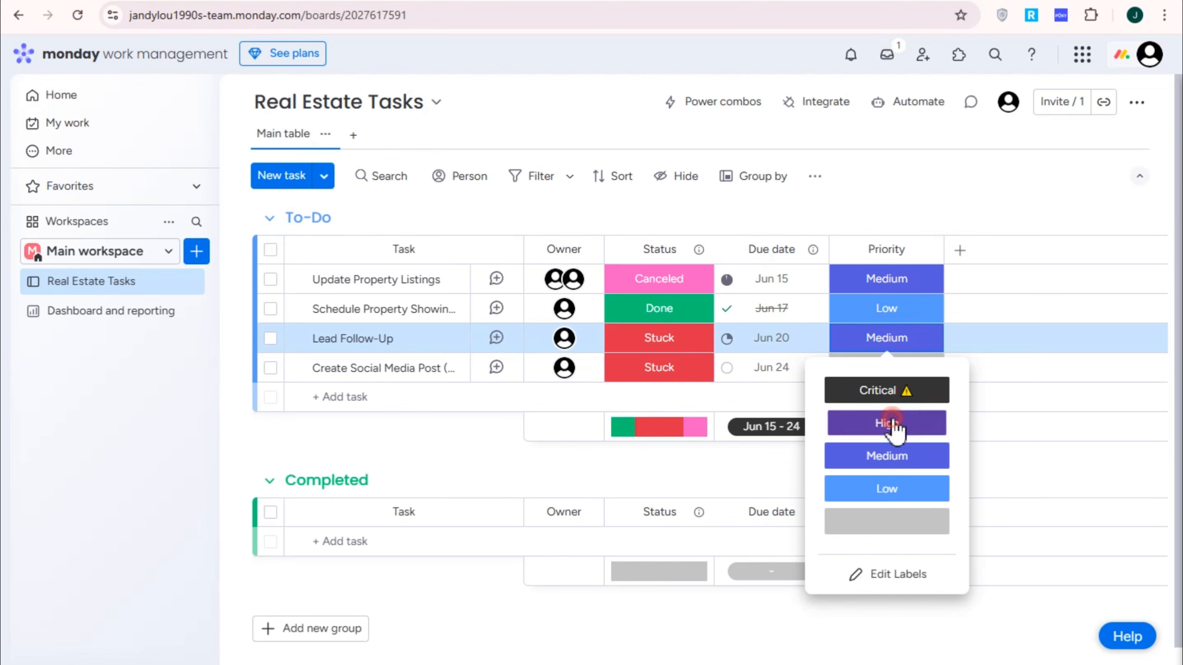
{"action": "left_click", "coordinate": [895, 425]}
Step: Create a red 'URGENT' priority label and assign it to Create Social Media Post
{"action": "left_click", "coordinate": [892, 371]}
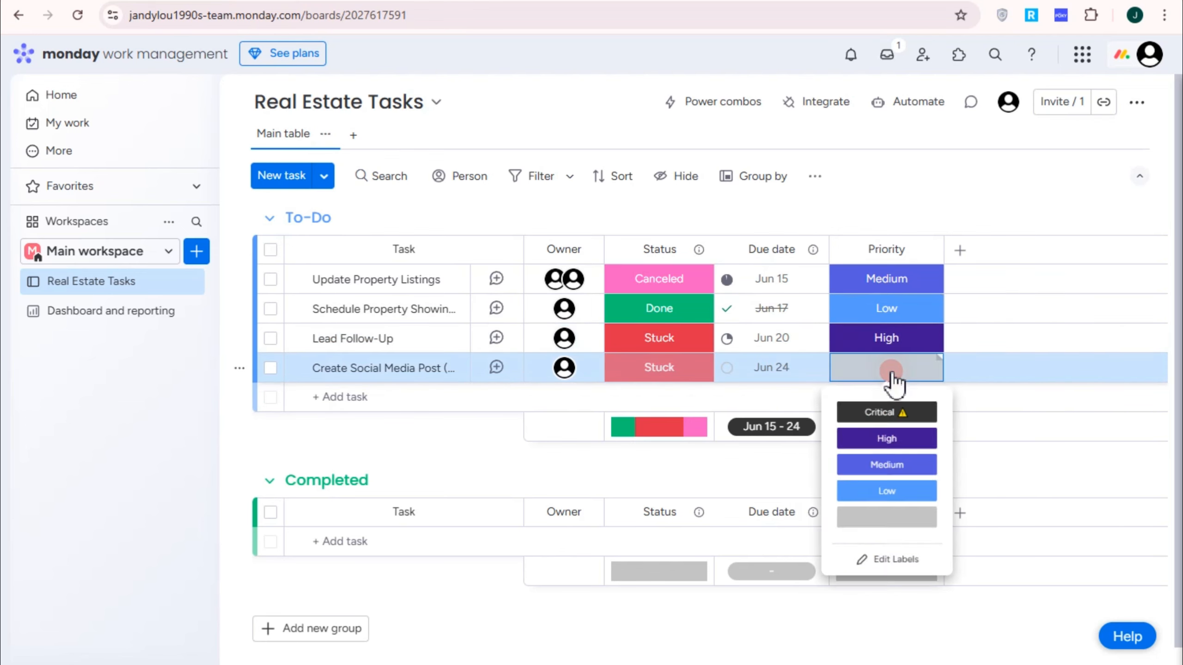
{"action": "left_click", "coordinate": [903, 603]}
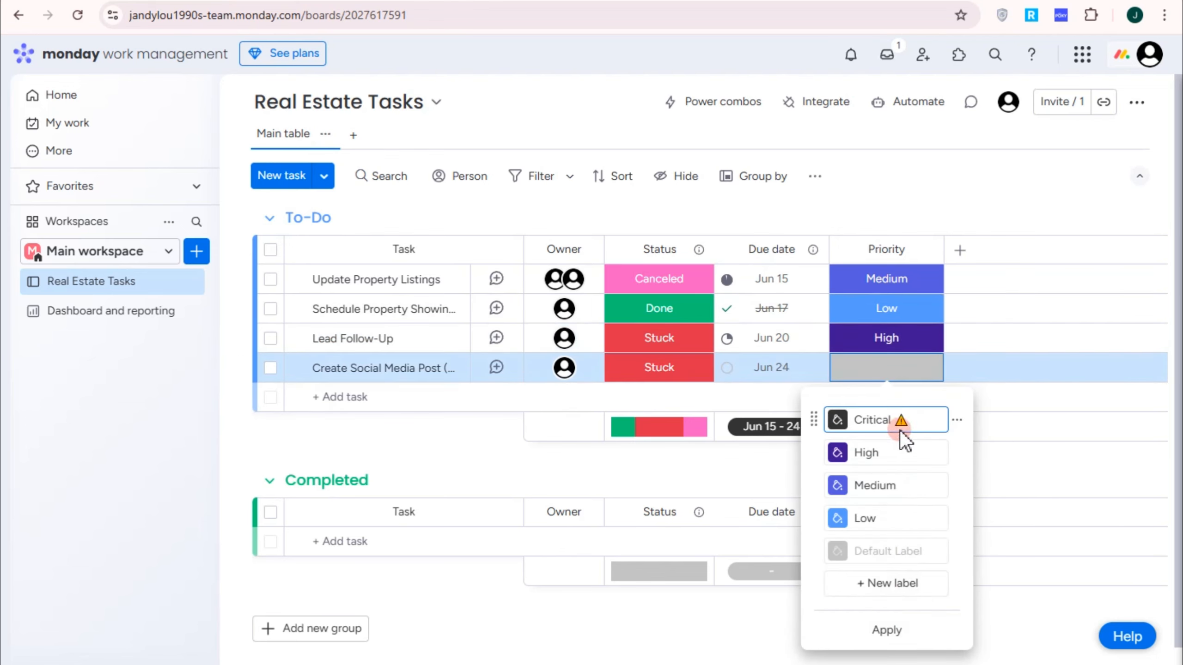
{"action": "left_click", "coordinate": [894, 583]}
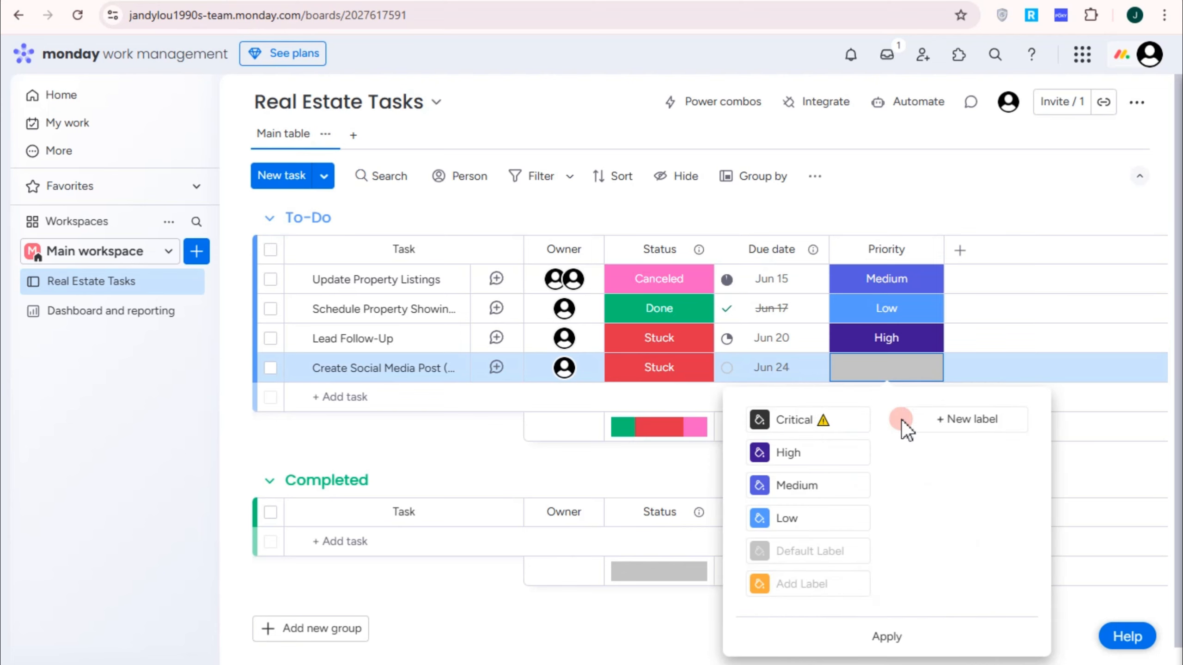
{"action": "left_click", "coordinate": [946, 418]}
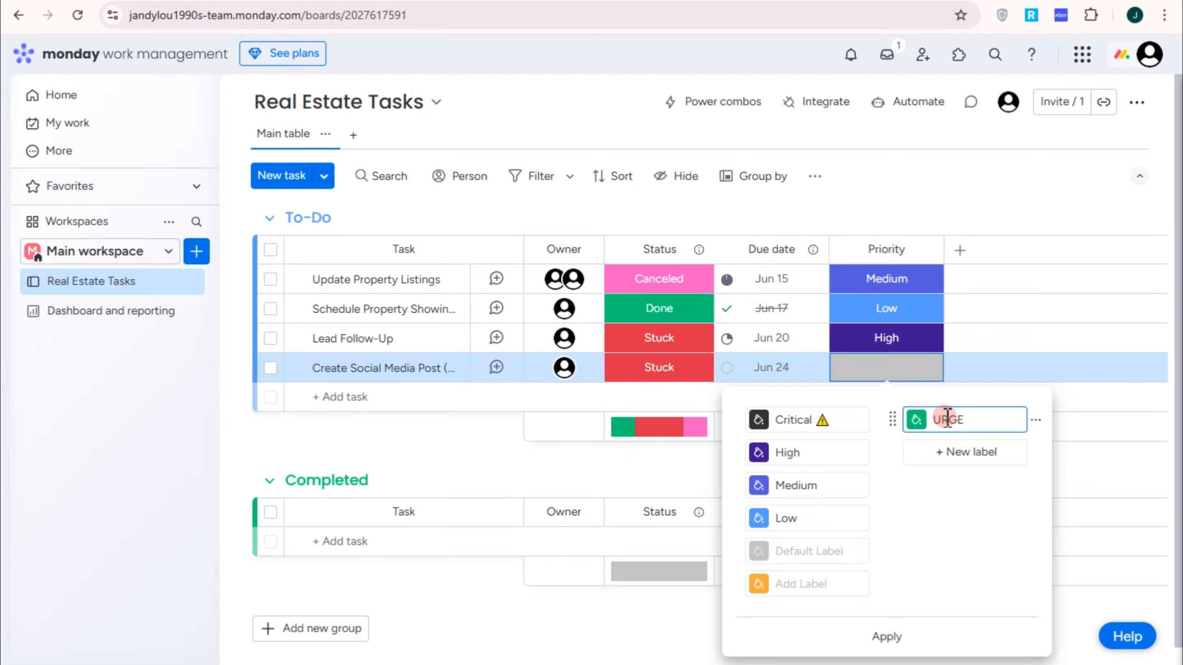
{"action": "left_click", "coordinate": [918, 421]}
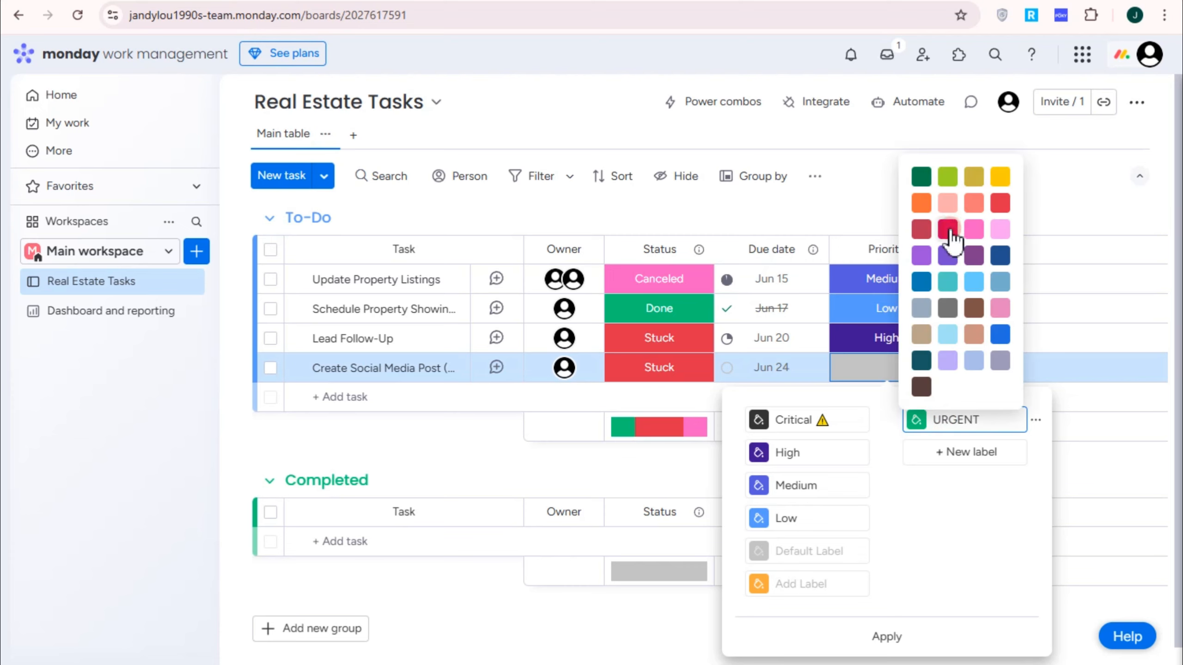
{"action": "left_click", "coordinate": [1001, 205]}
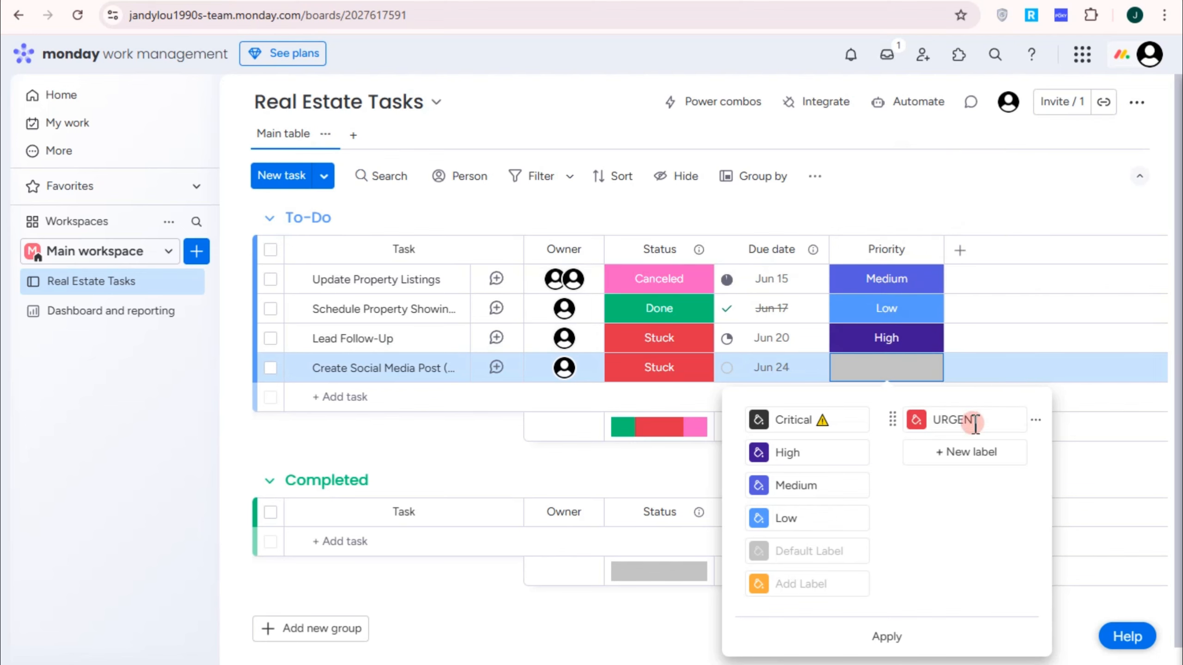
{"action": "left_click", "coordinate": [894, 373]}
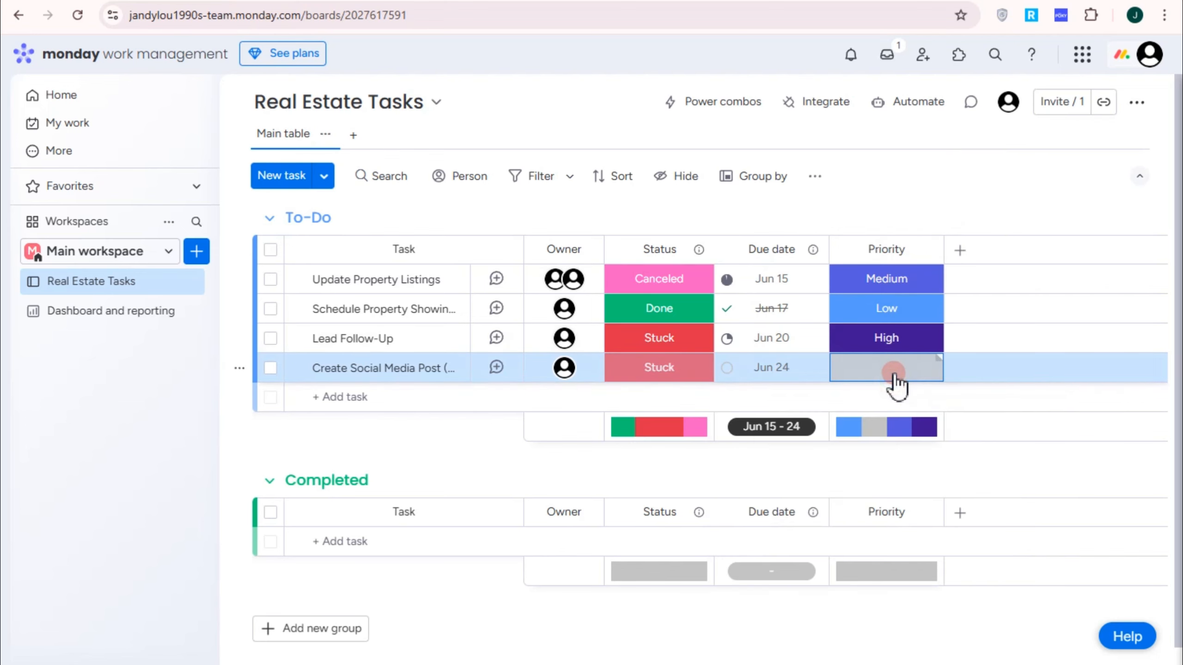
{"action": "left_click", "coordinate": [941, 420]}
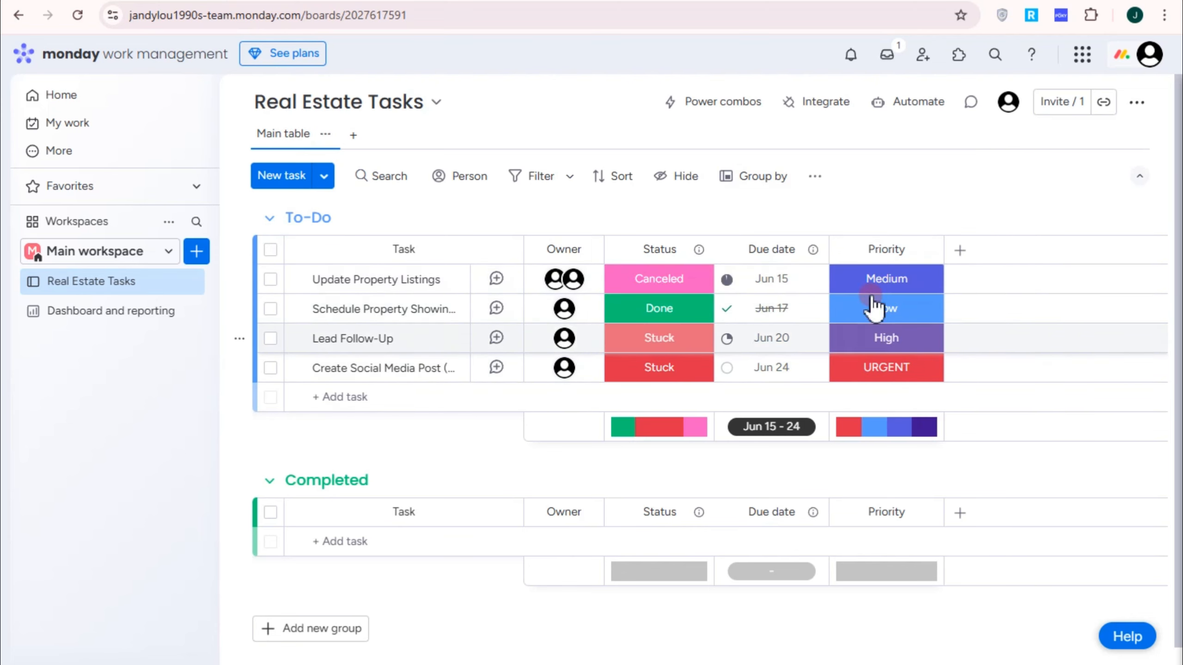
{"action": "left_click", "coordinate": [962, 250]}
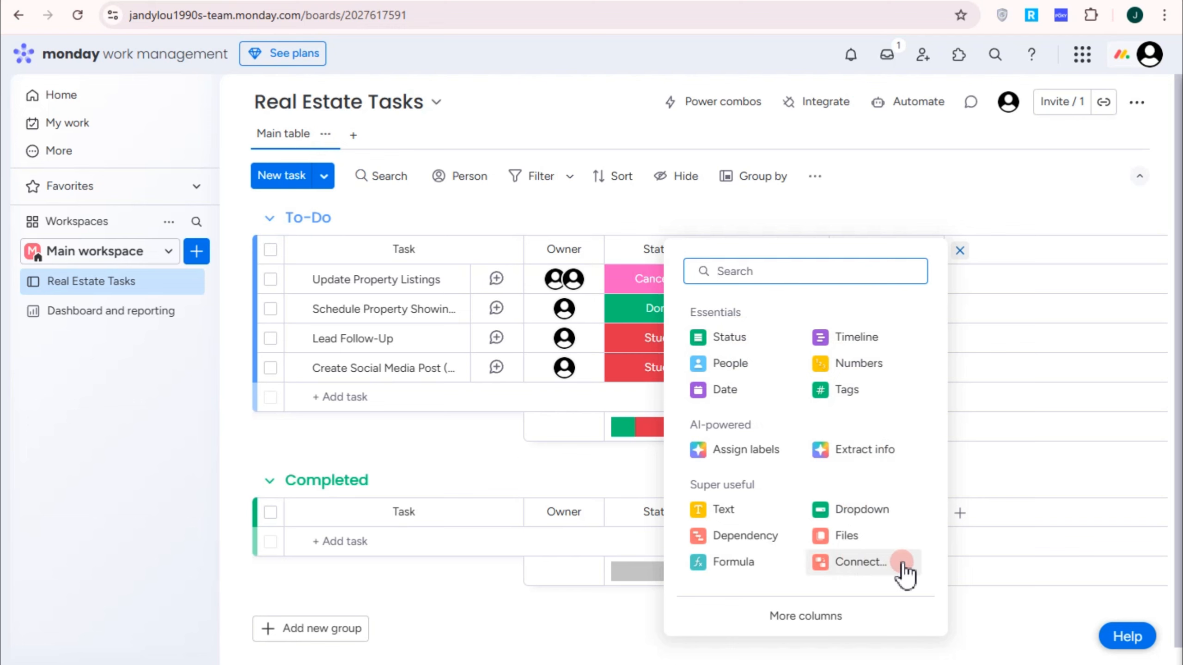
Step: Add a Files column after Priority and view the fourth task's file upload sources
{"action": "left_click", "coordinate": [848, 537]}
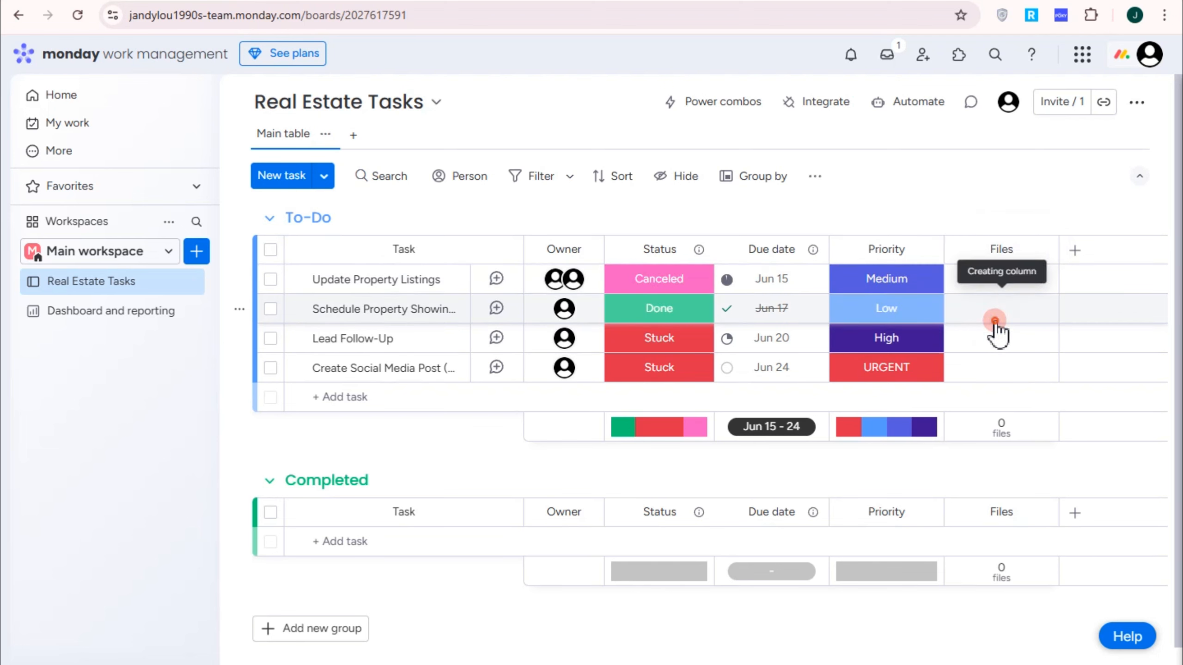
{"action": "left_click", "coordinate": [995, 364]}
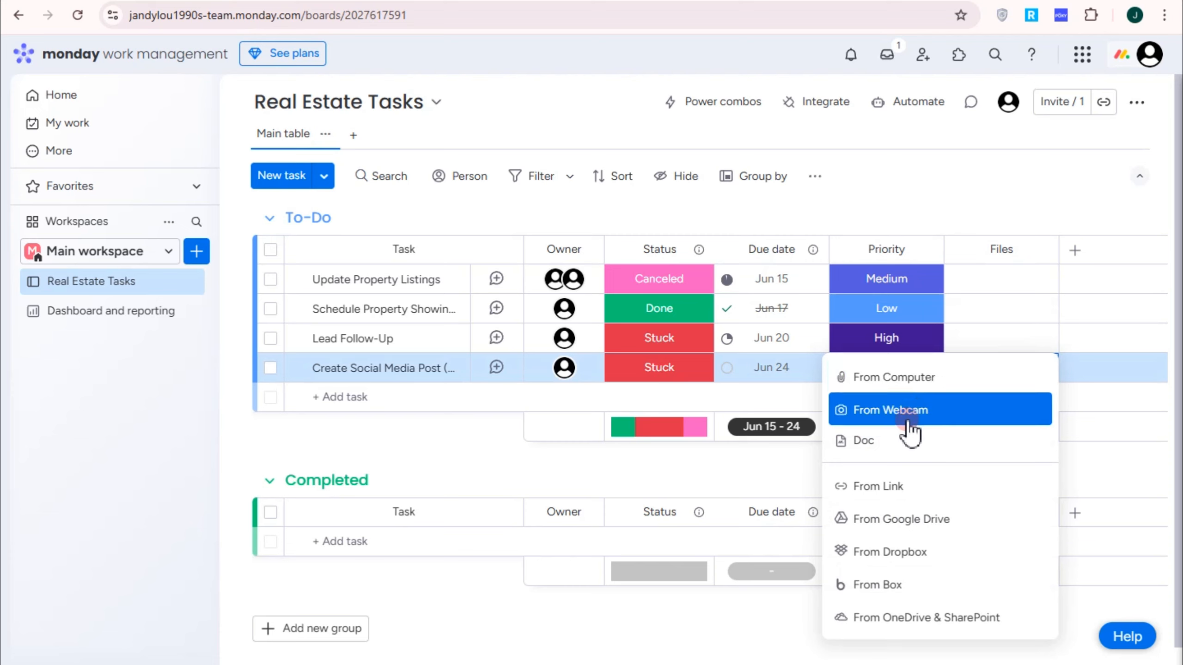
{"action": "left_click", "coordinate": [910, 514]}
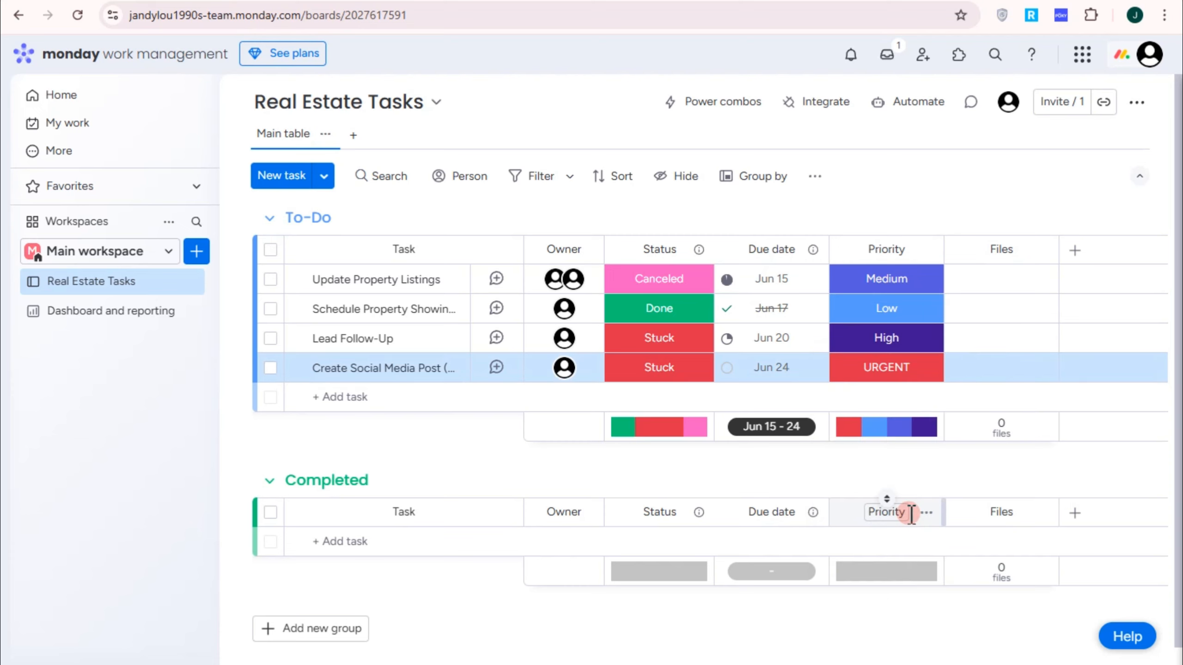
{"action": "left_click", "coordinate": [999, 366]}
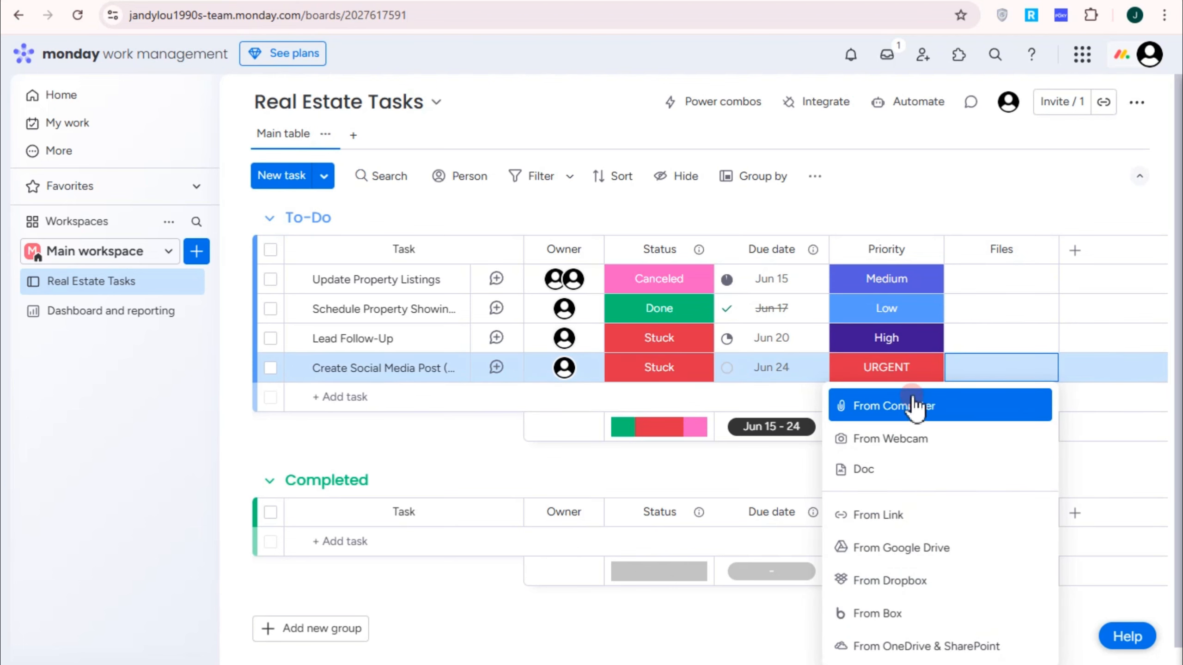
Step: Add a Numbers column after Files and enter 101, 105, 457 and 412 down the To-Do tasks
{"action": "left_click", "coordinate": [1074, 252]}
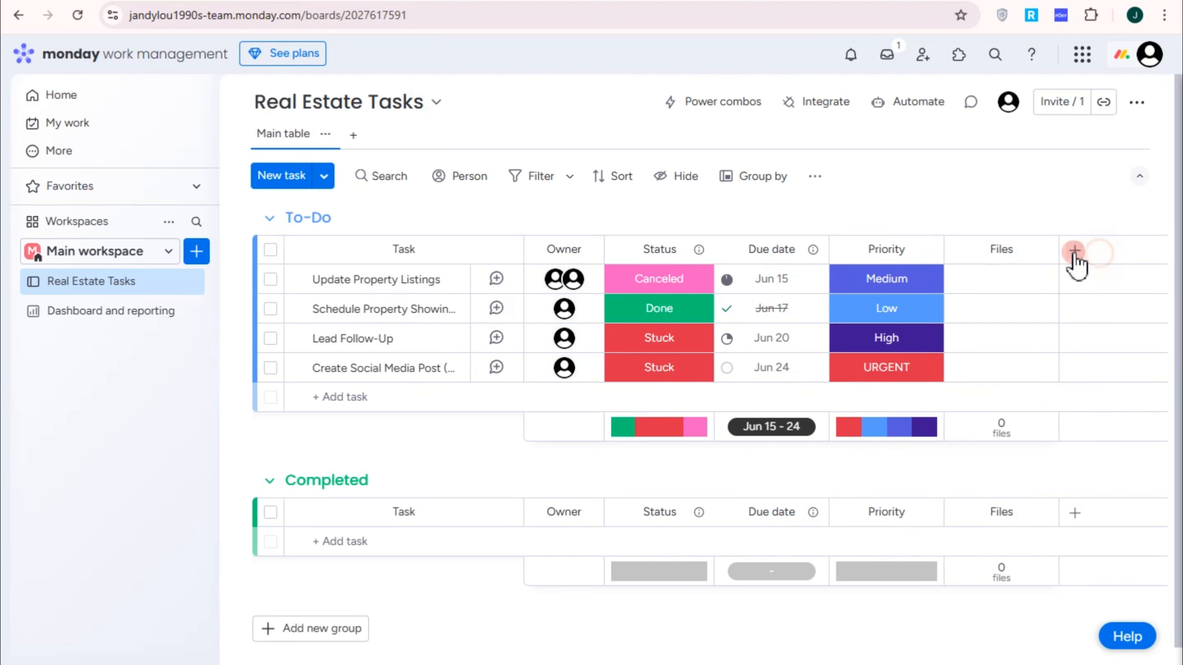
{"action": "left_click", "coordinate": [975, 364]}
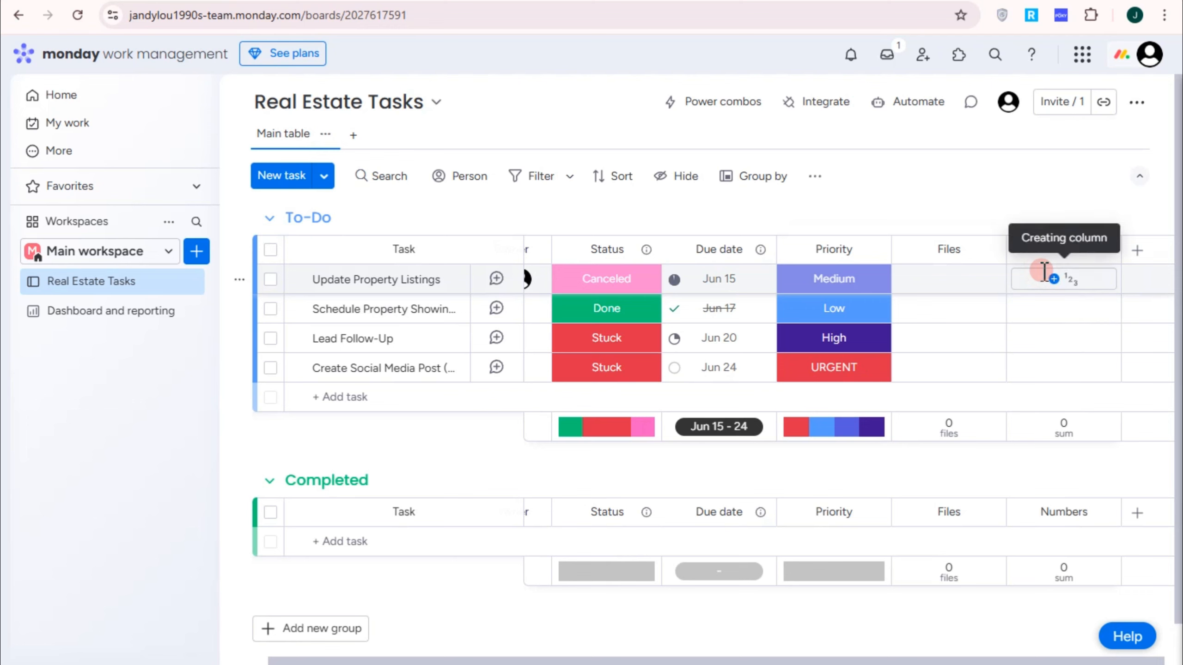
{"action": "left_click", "coordinate": [1060, 281]}
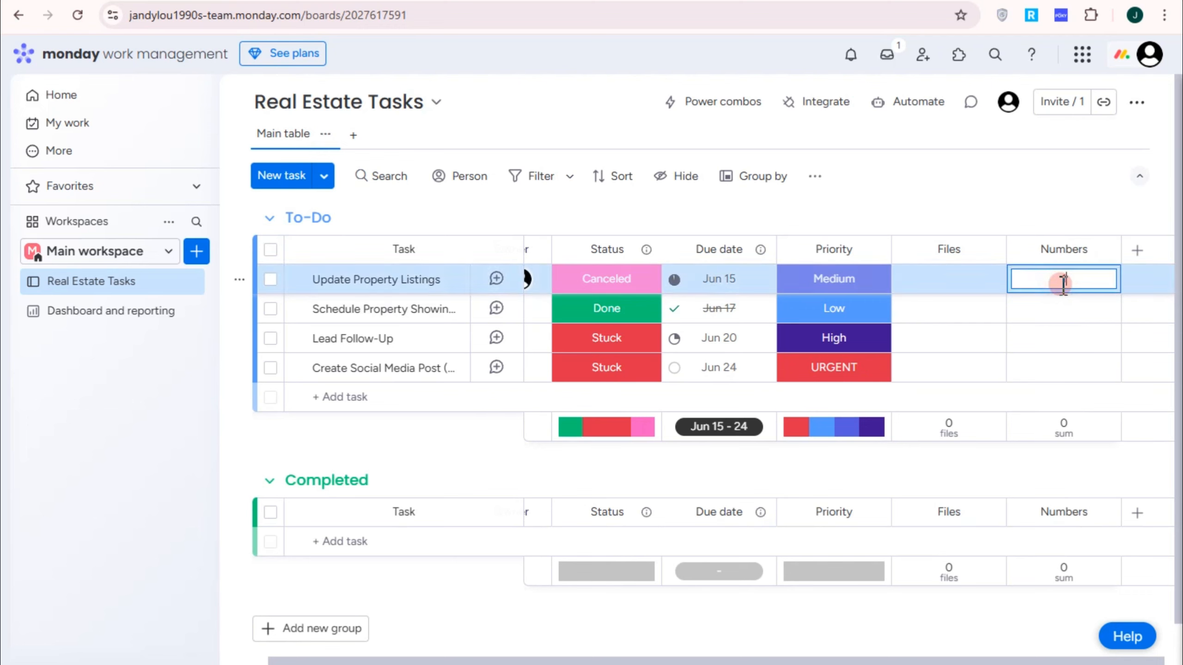
{"action": "type", "text": "101"}
{"action": "left_click", "coordinate": [1066, 308]}
{"action": "type", "text": "1"}
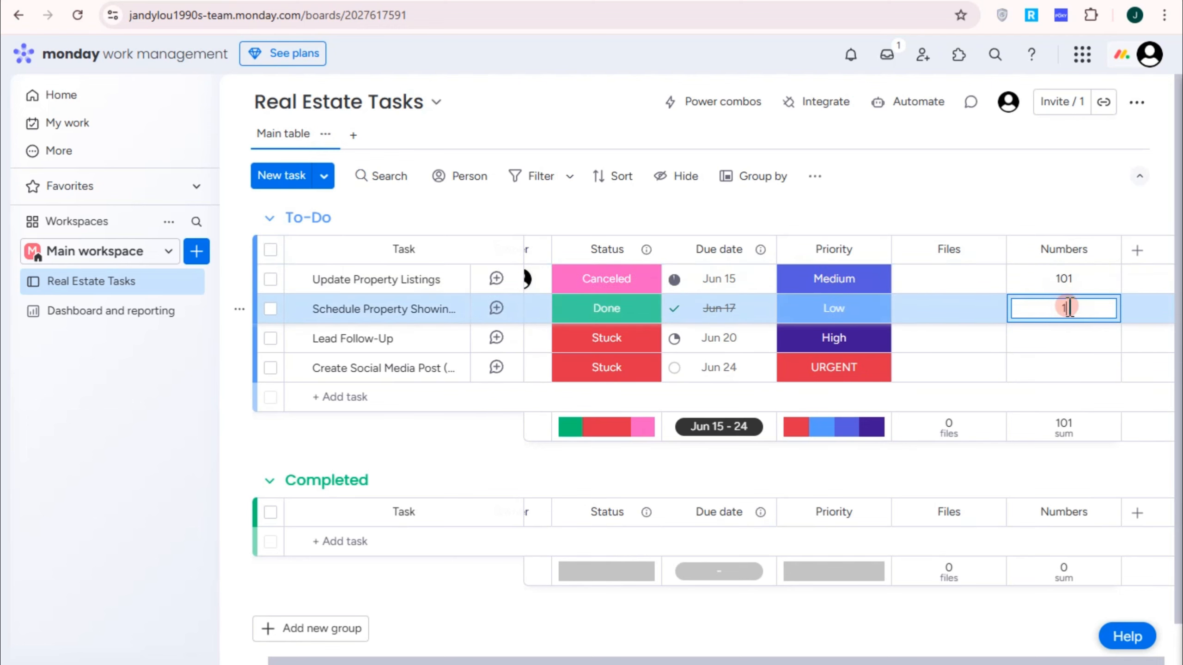
{"action": "type", "text": "05"}
{"action": "left_click", "coordinate": [1068, 331]}
{"action": "type", "text": "45"}
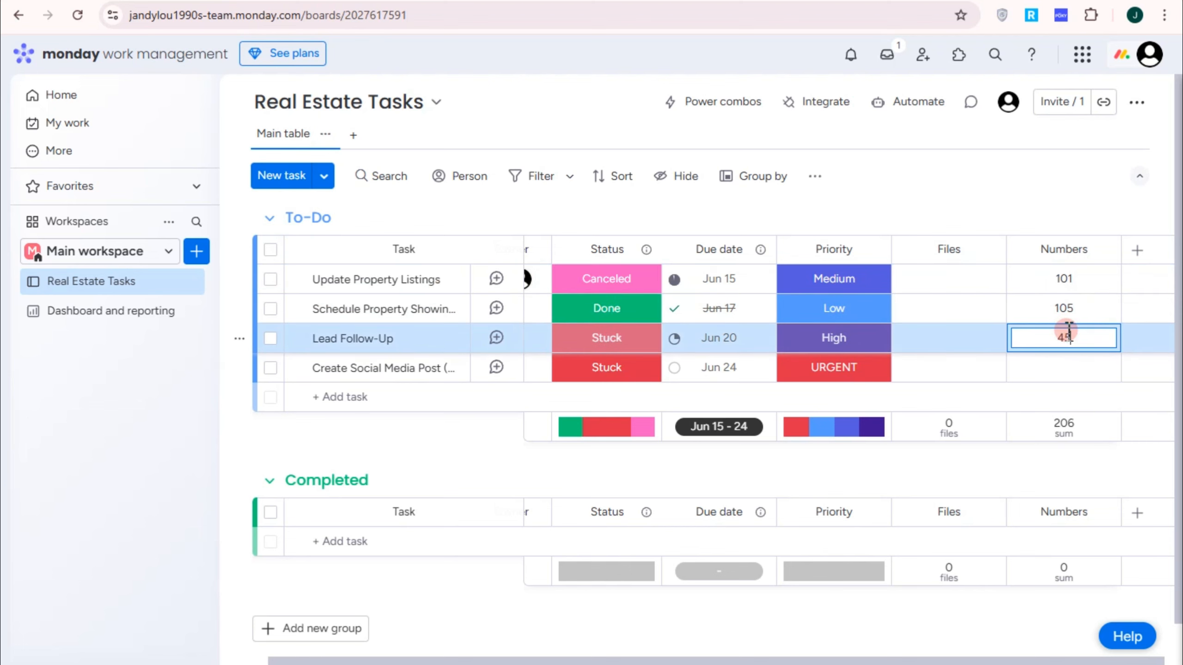
{"action": "type", "text": "7"}
{"action": "left_click", "coordinate": [1072, 360]}
{"action": "type", "text": "412"}
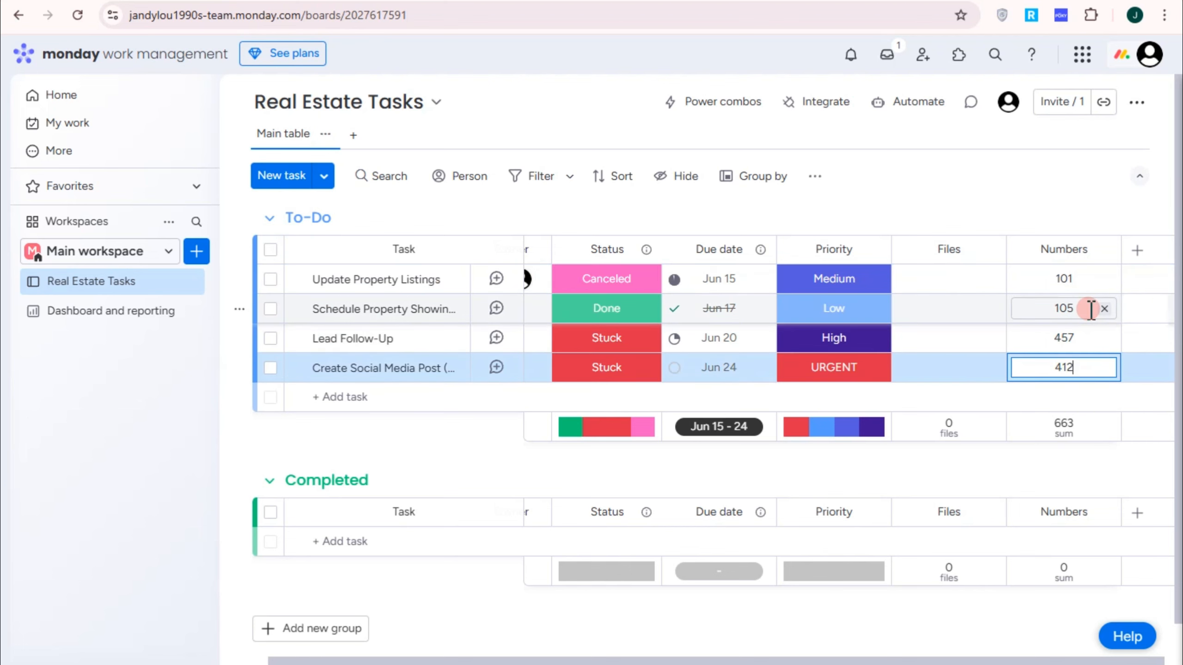
{"action": "left_click", "coordinate": [1135, 254]}
Step: Add the Phone column from the Column Center's Super useful section
{"action": "left_click", "coordinate": [1135, 254]}
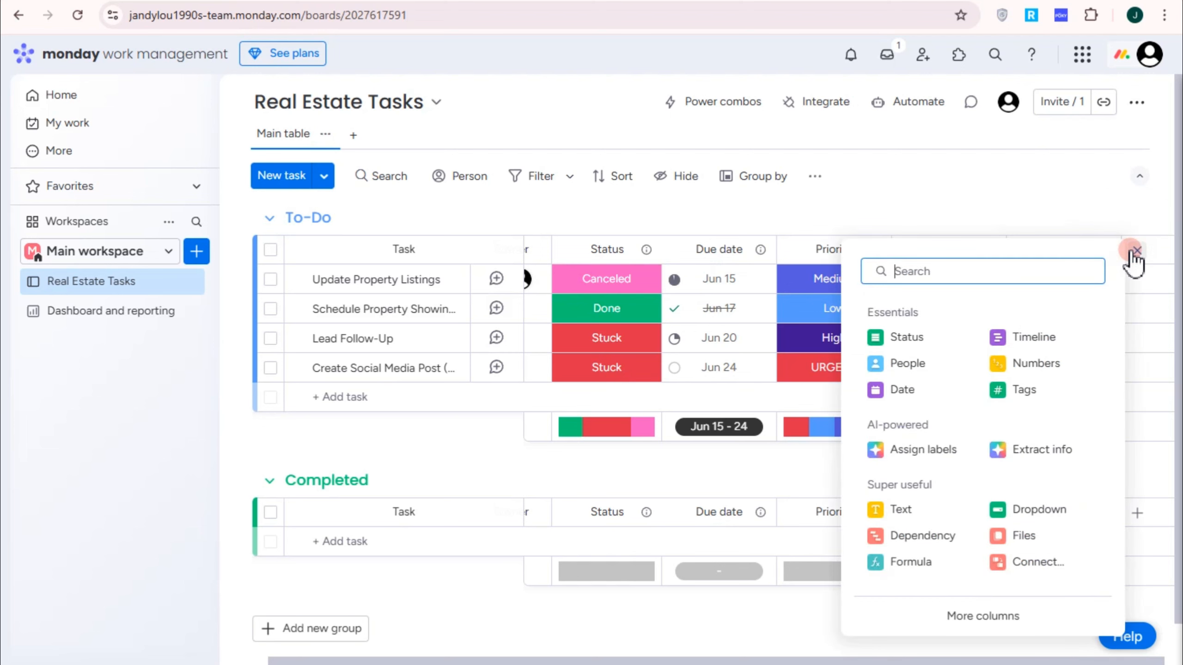
{"action": "left_click", "coordinate": [983, 621]}
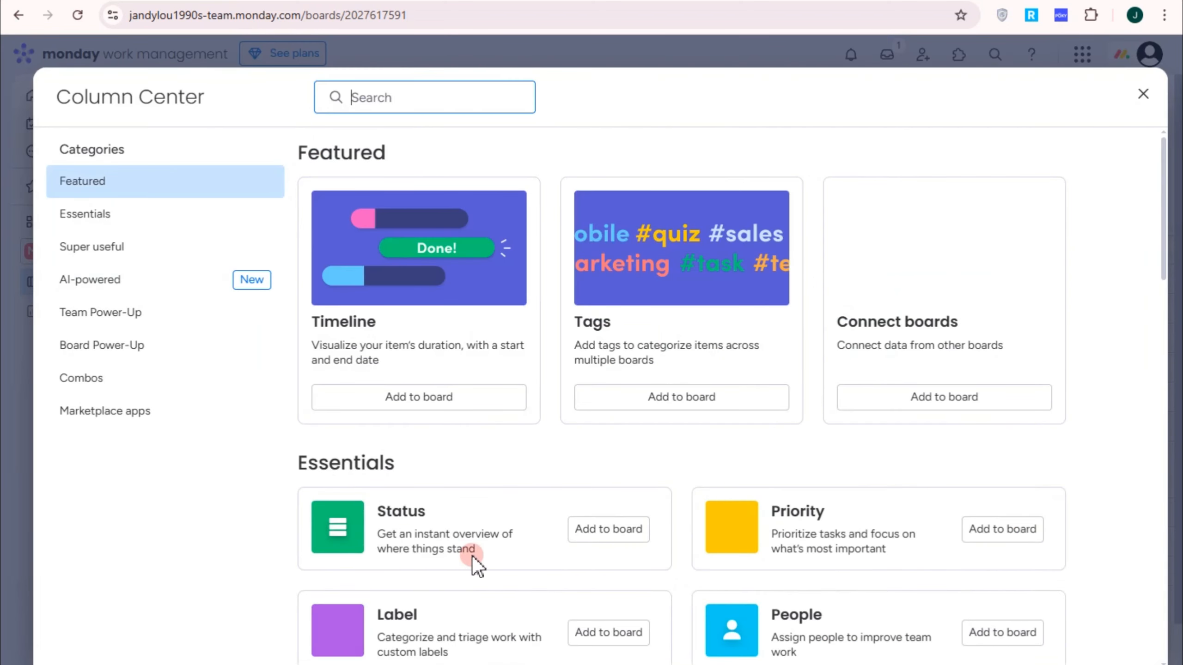
{"action": "scroll", "coordinate": [603, 573], "scroll_direction": "down", "scroll_amount": 10}
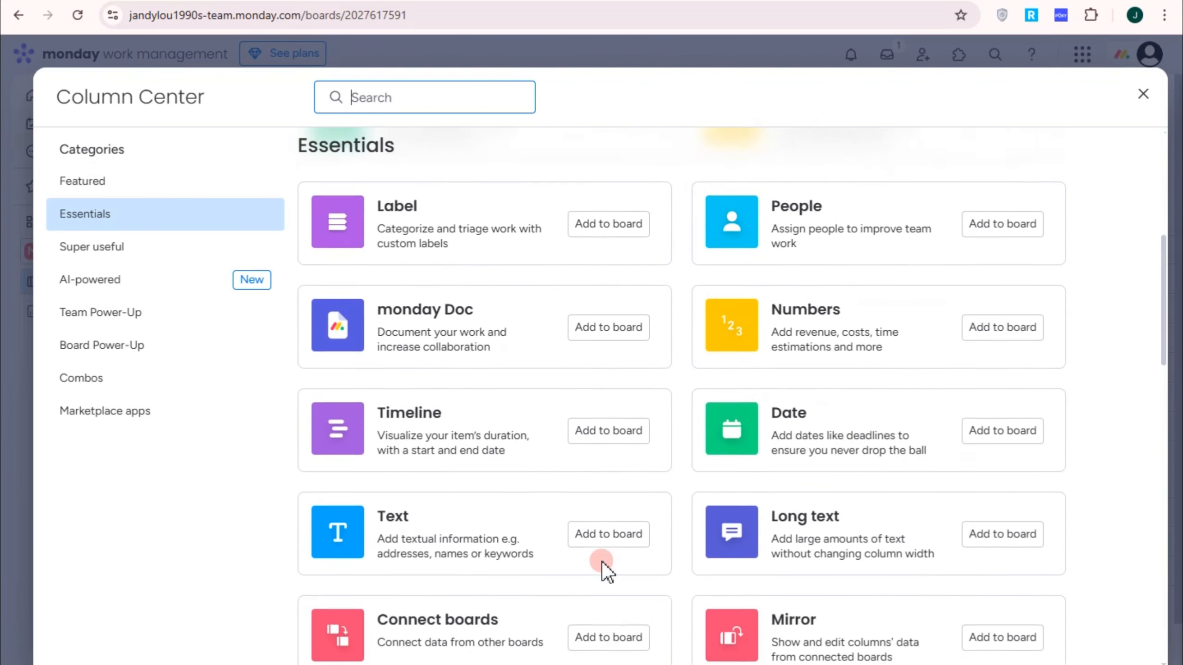
{"action": "scroll", "coordinate": [602, 562], "scroll_direction": "down", "scroll_amount": 6}
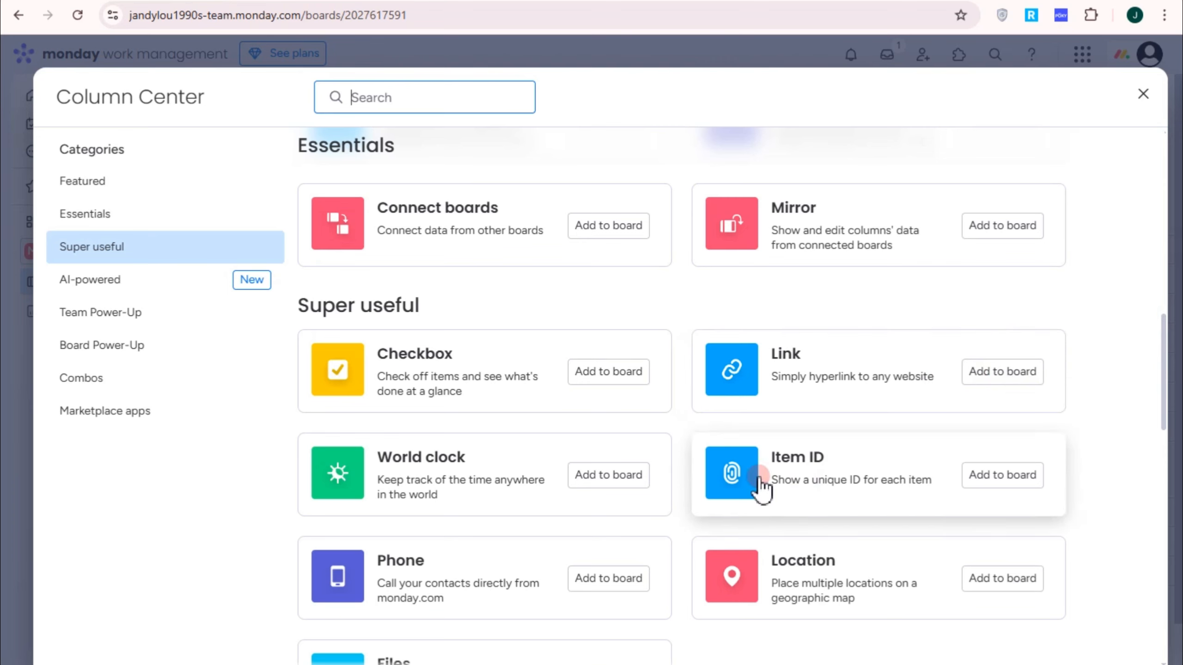
{"action": "scroll", "coordinate": [979, 485], "scroll_direction": "down", "scroll_amount": 2}
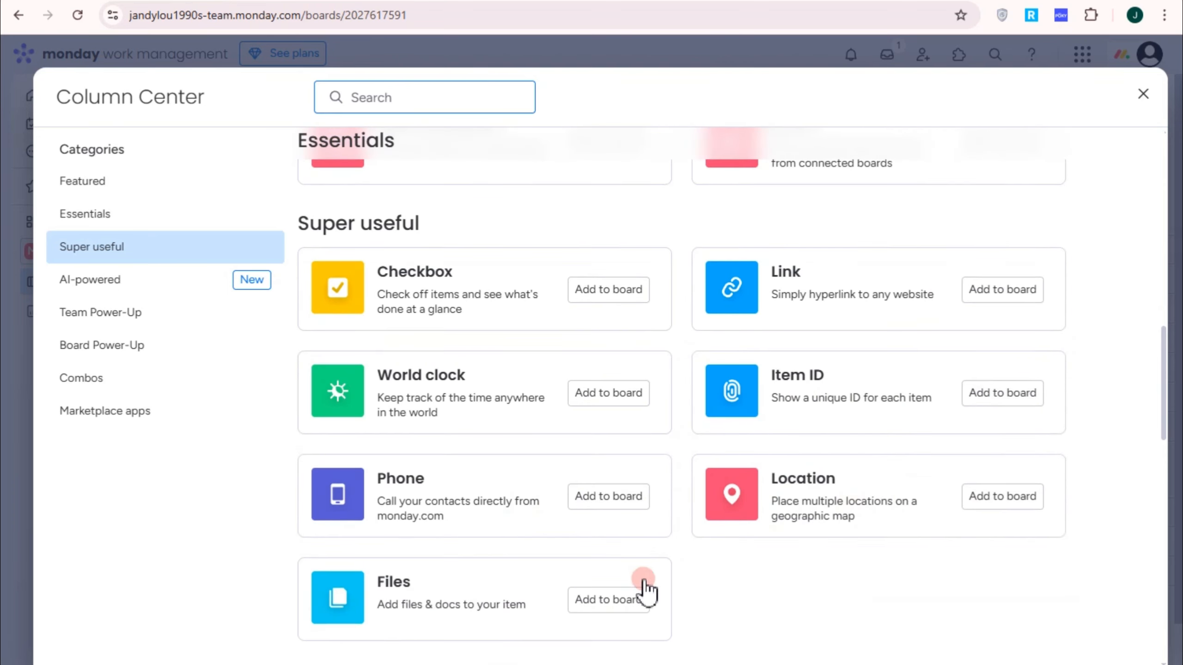
{"action": "left_click", "coordinate": [602, 489]}
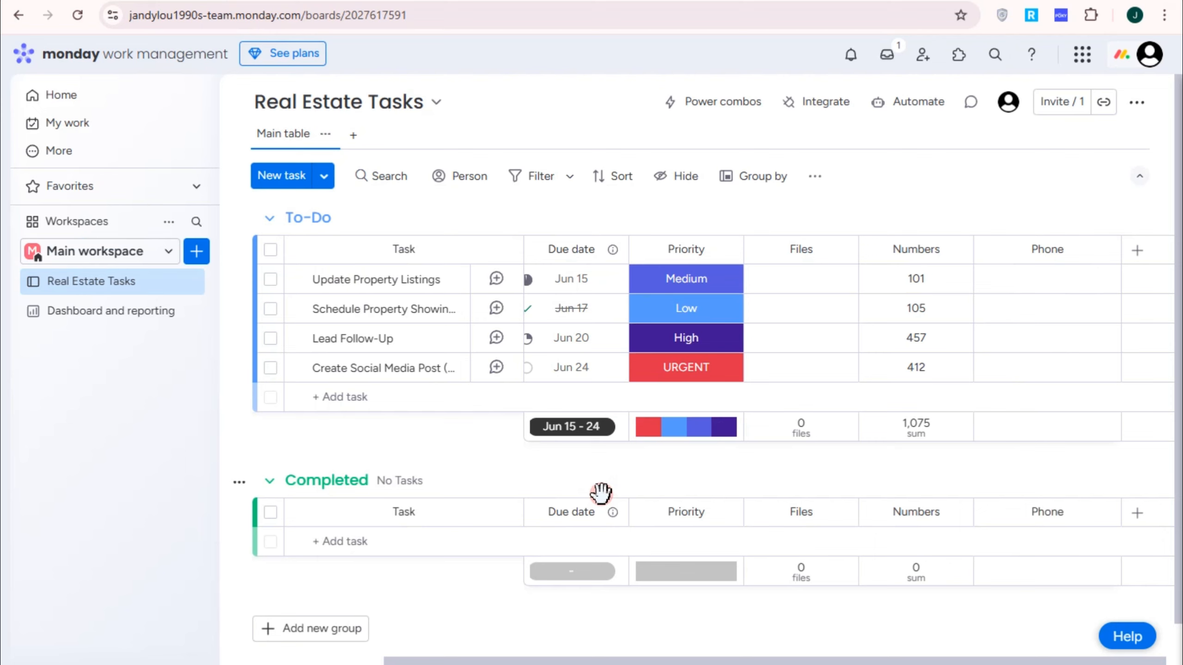
Step: Enter phone numbers for Update Property Listings and the second To-Do task
{"action": "left_click", "coordinate": [1062, 282]}
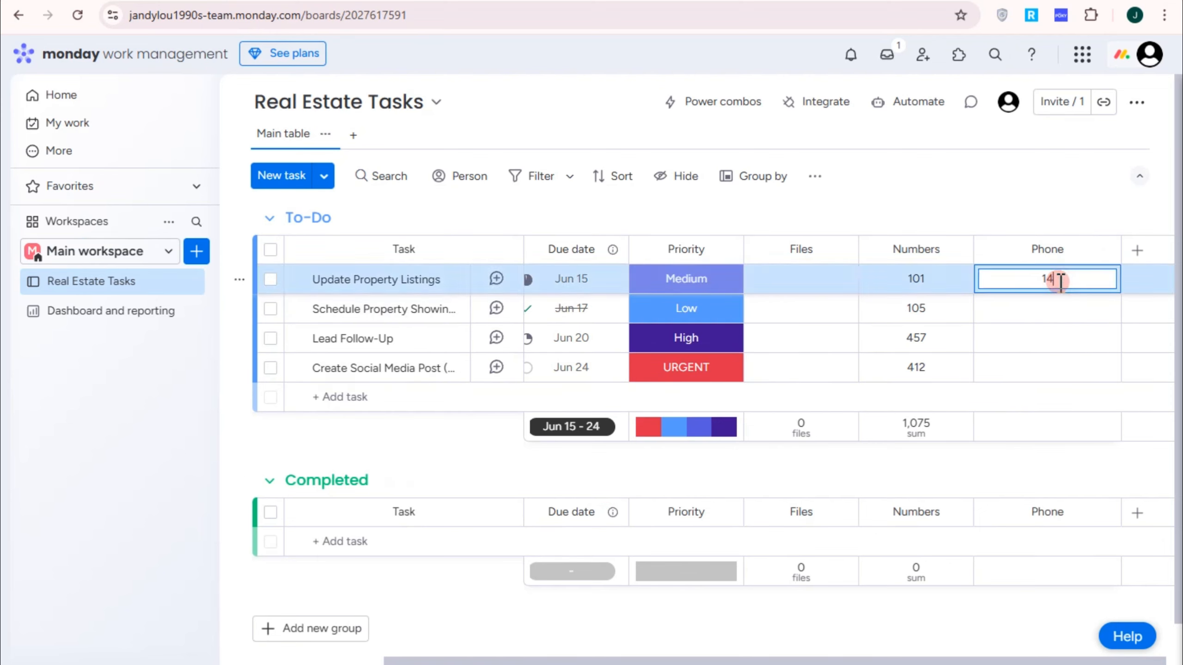
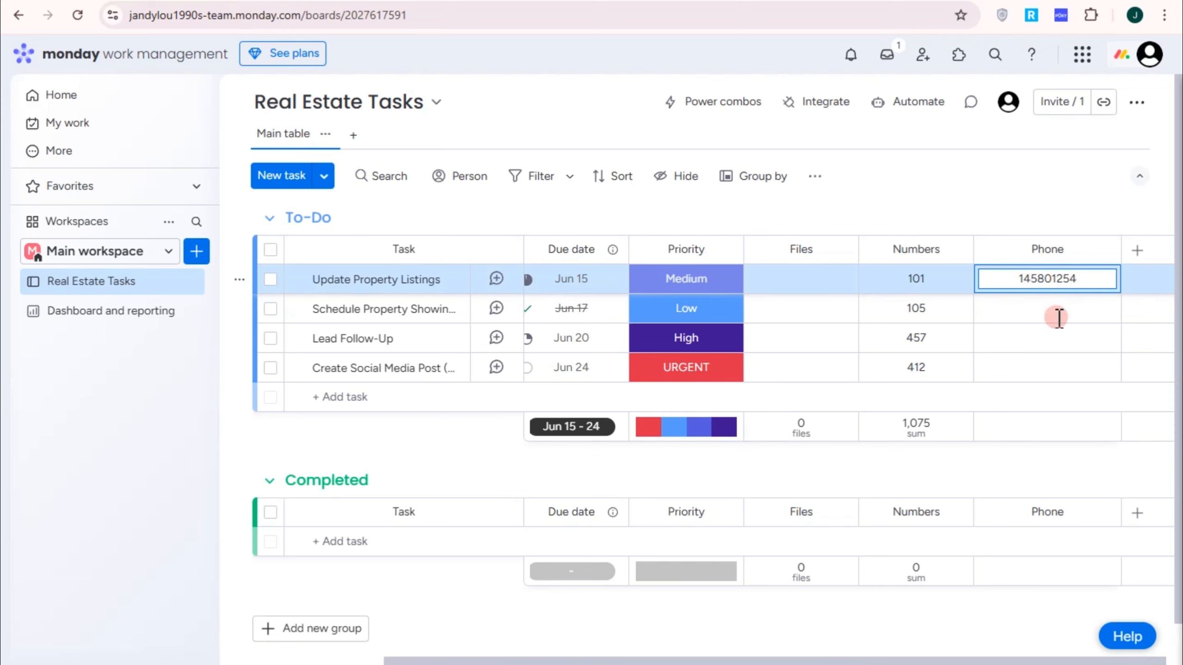
{"action": "left_click", "coordinate": [1057, 309]}
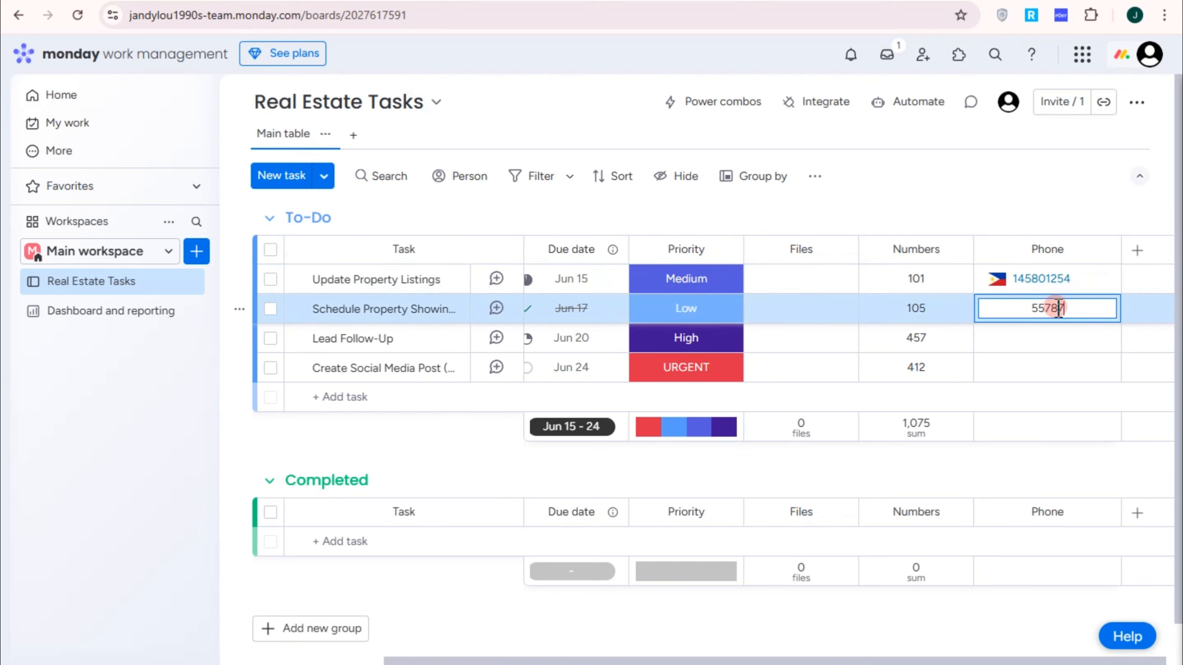
{"action": "key", "text": "ctrl+a"}
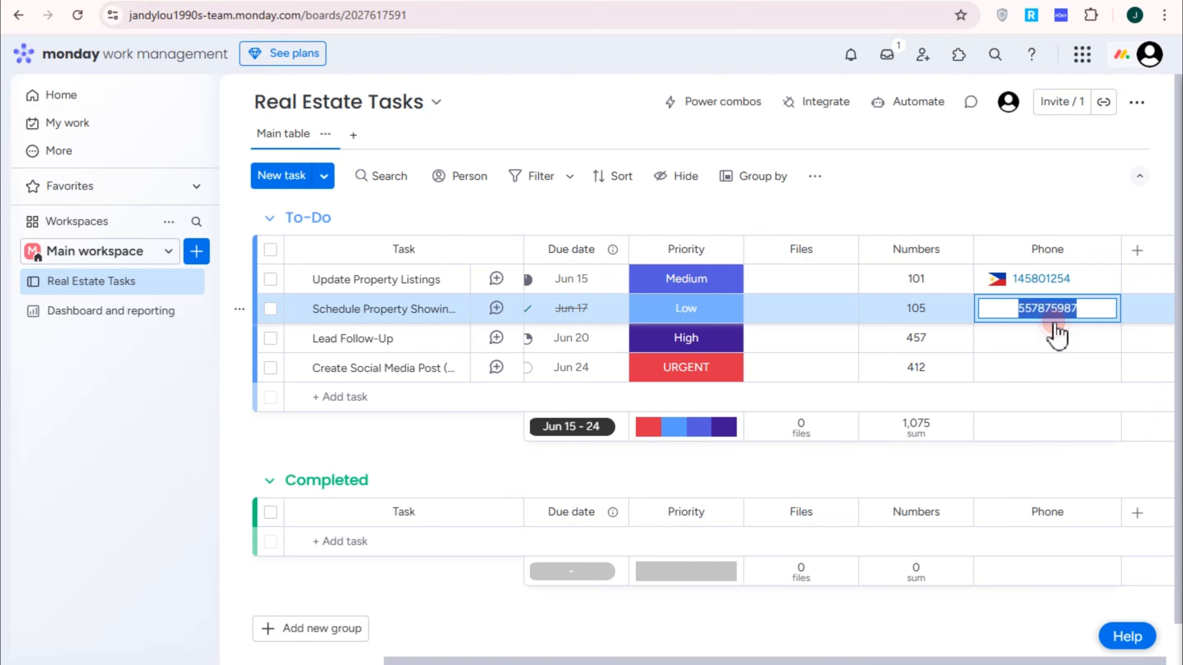
Step: Fill in phone numbers for the third task and Create Social Media Post
{"action": "left_click", "coordinate": [1055, 332]}
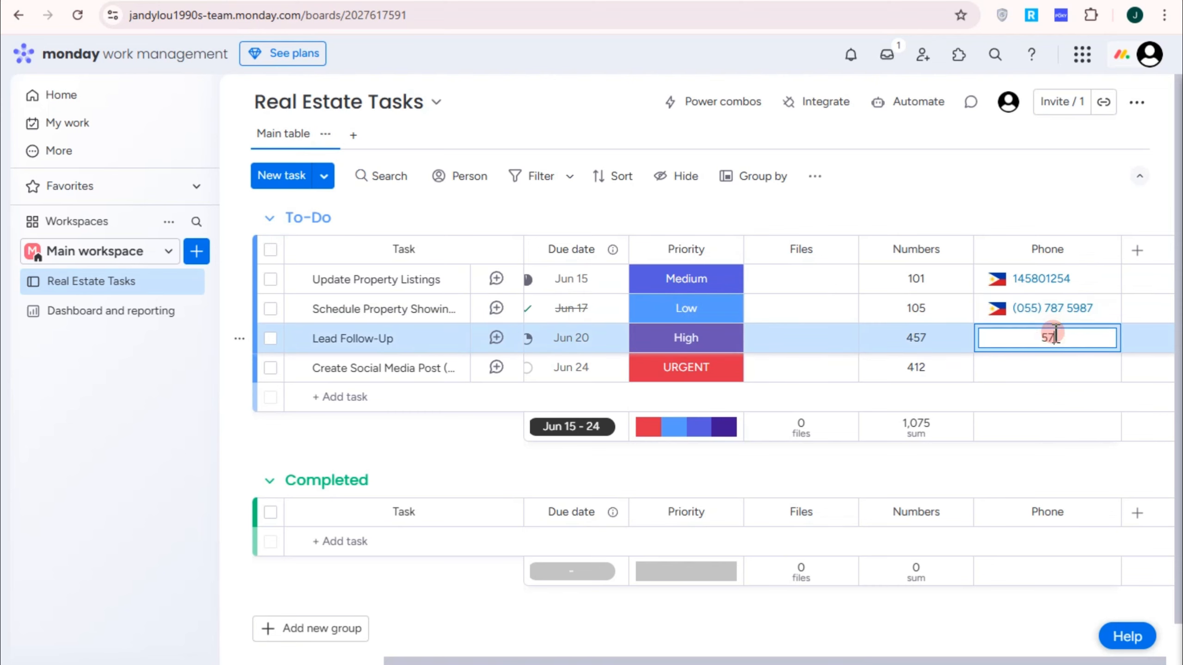
{"action": "left_click", "coordinate": [1046, 367]}
{"action": "left_click", "coordinate": [1008, 280]}
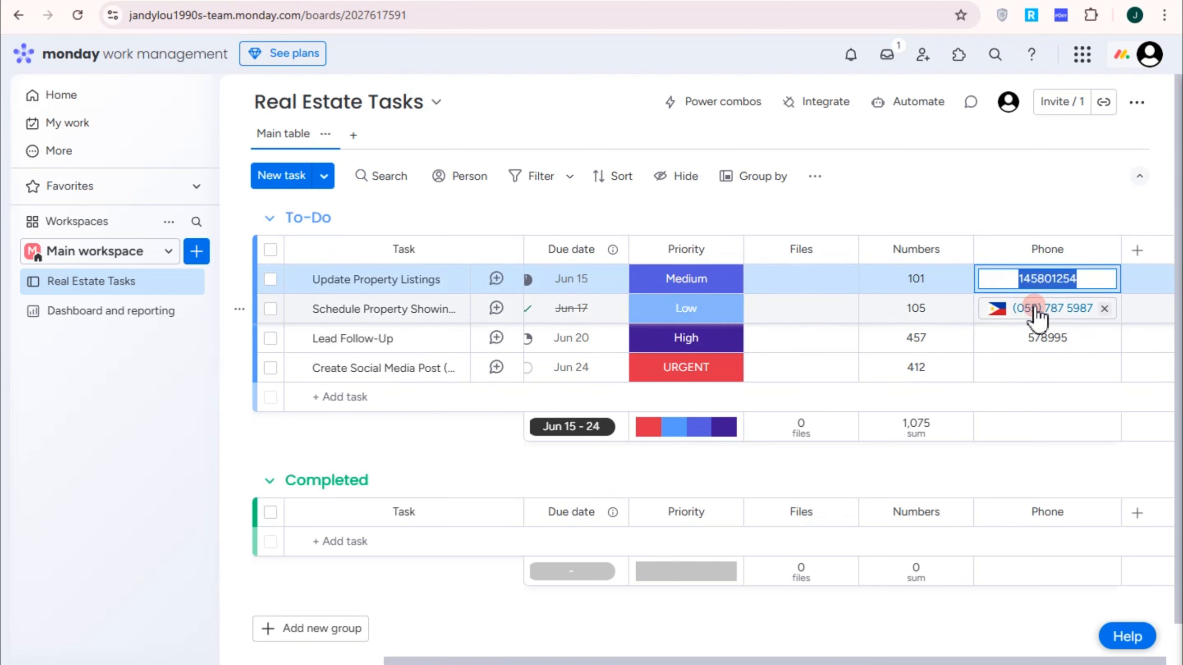
{"action": "left_click", "coordinate": [1061, 368]}
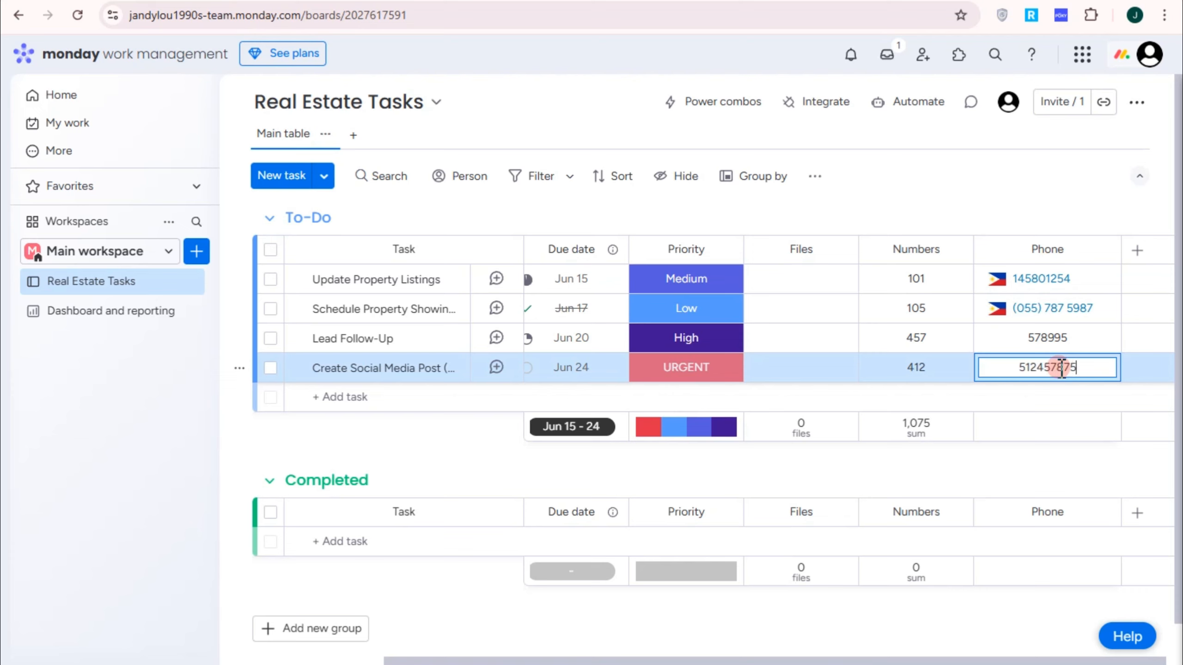
{"action": "left_click", "coordinate": [1055, 220]}
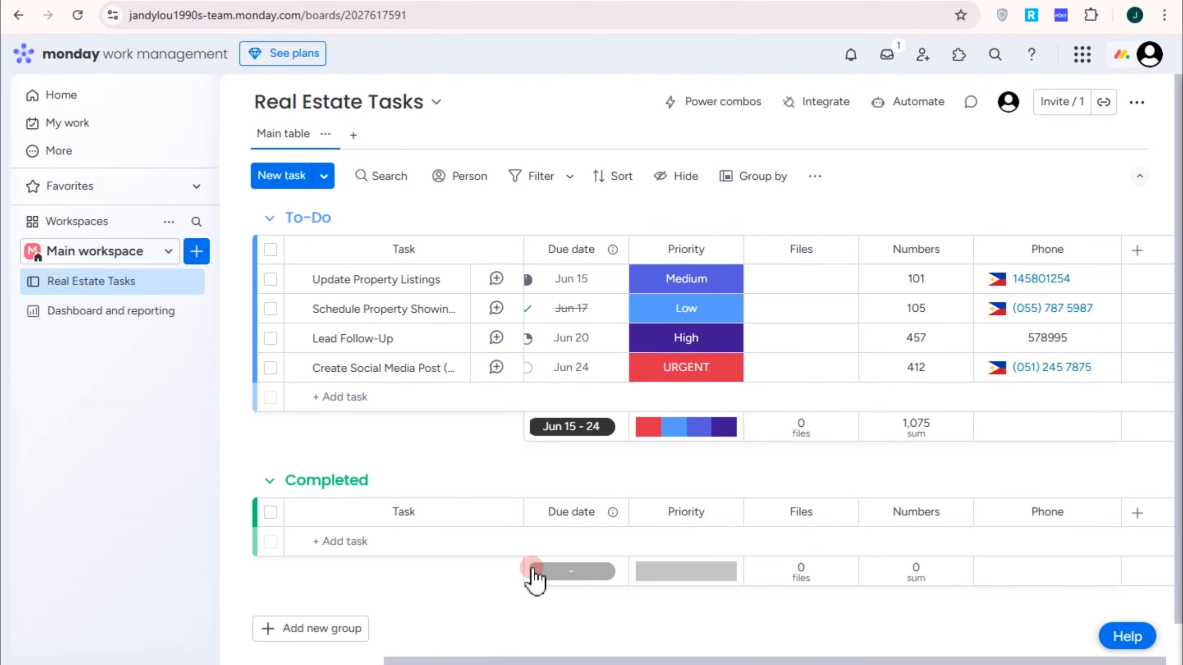
{"action": "scroll", "coordinate": [533, 575], "scroll_direction": "down", "scroll_amount": 1}
{"action": "left_click", "coordinate": [335, 507]}
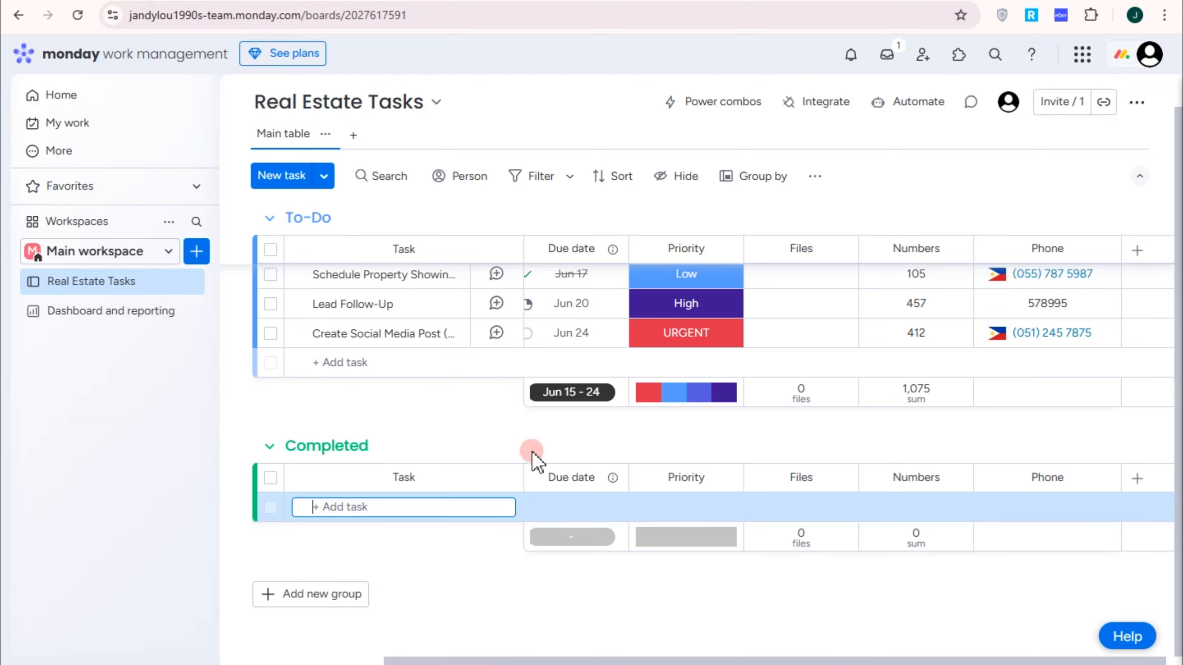
{"action": "left_click", "coordinate": [735, 106]}
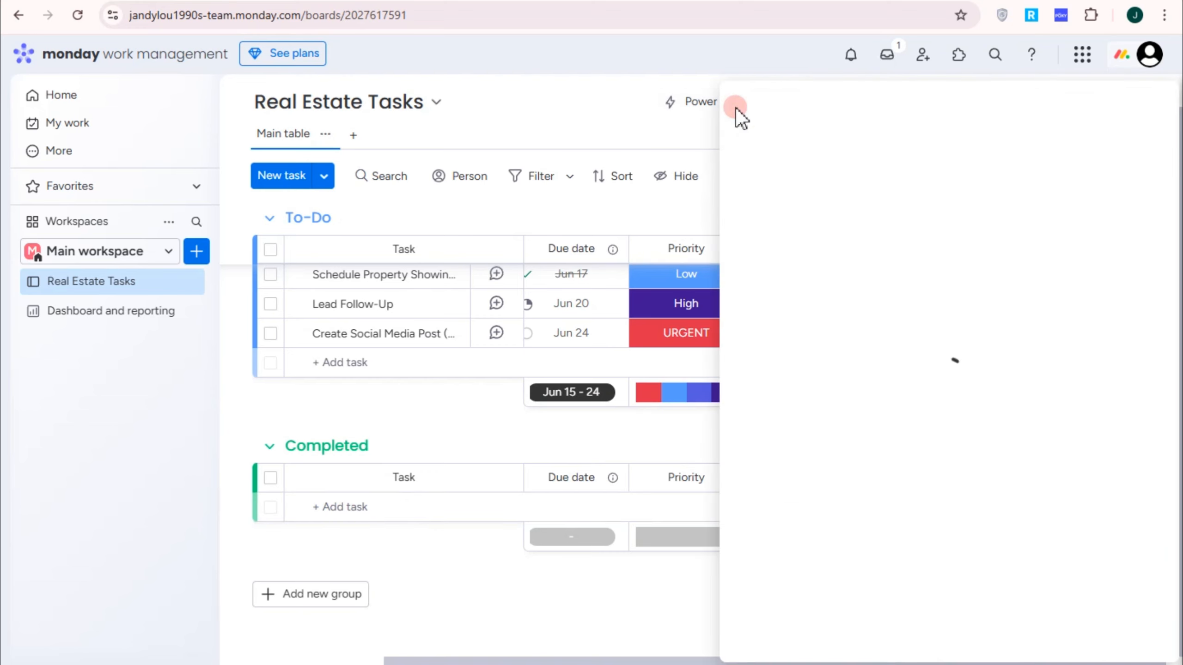
{"action": "left_click", "coordinate": [651, 118]}
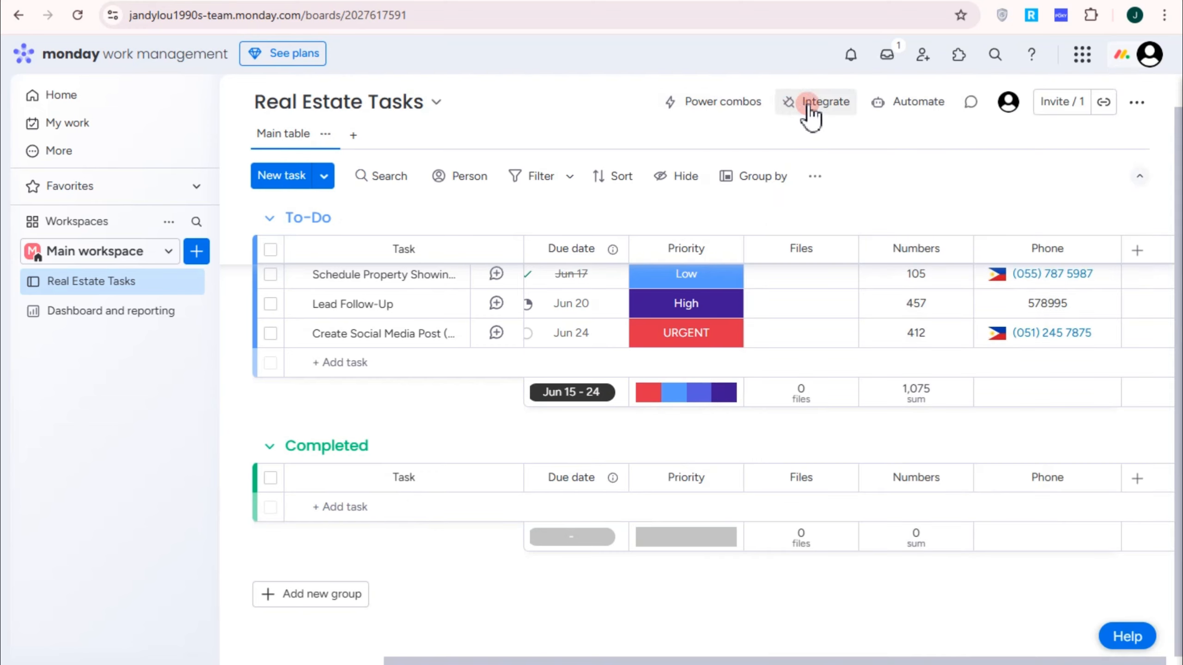
{"action": "left_click", "coordinate": [810, 114]}
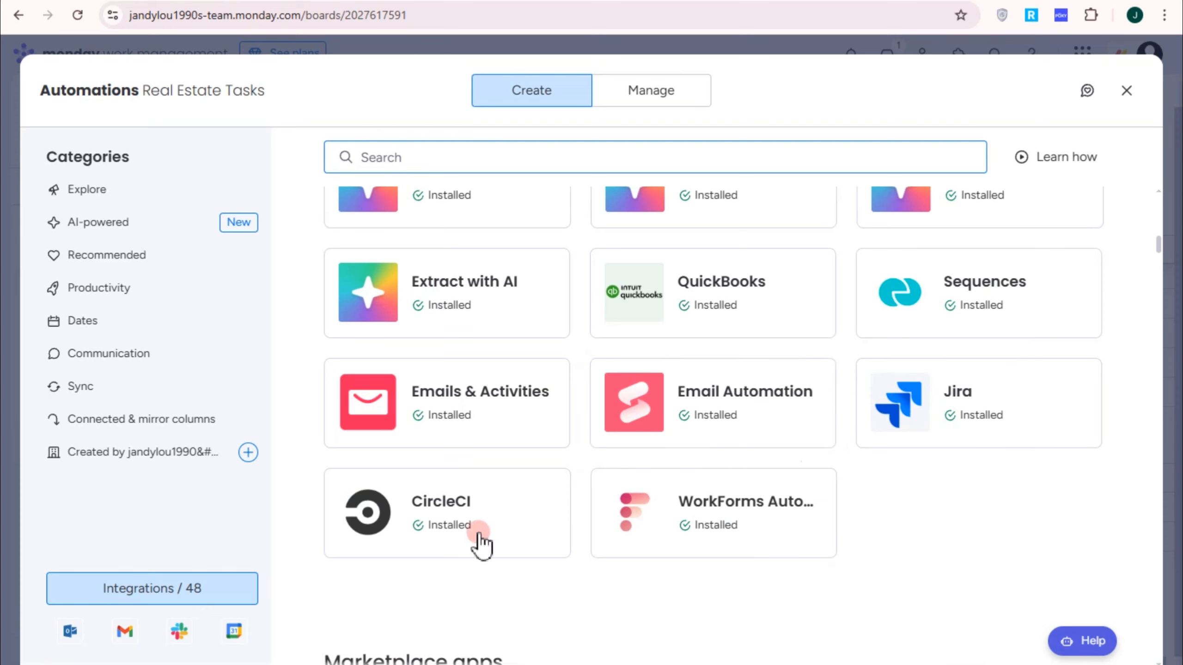
{"action": "left_click", "coordinate": [655, 97]}
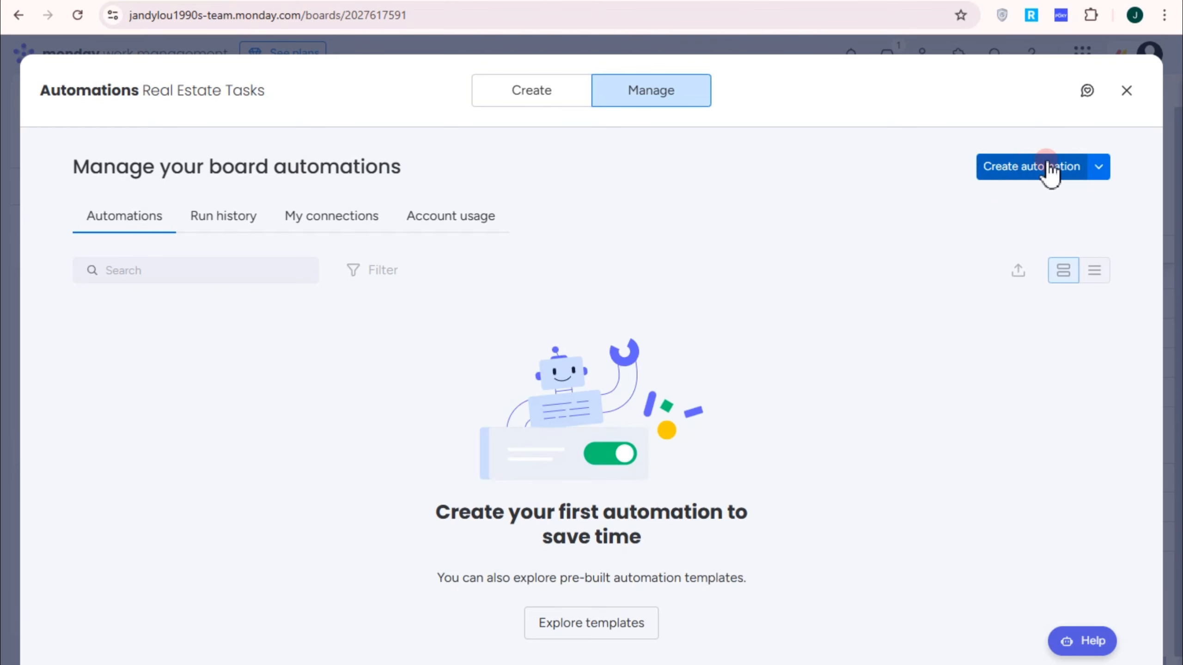
{"action": "left_click", "coordinate": [1125, 99]}
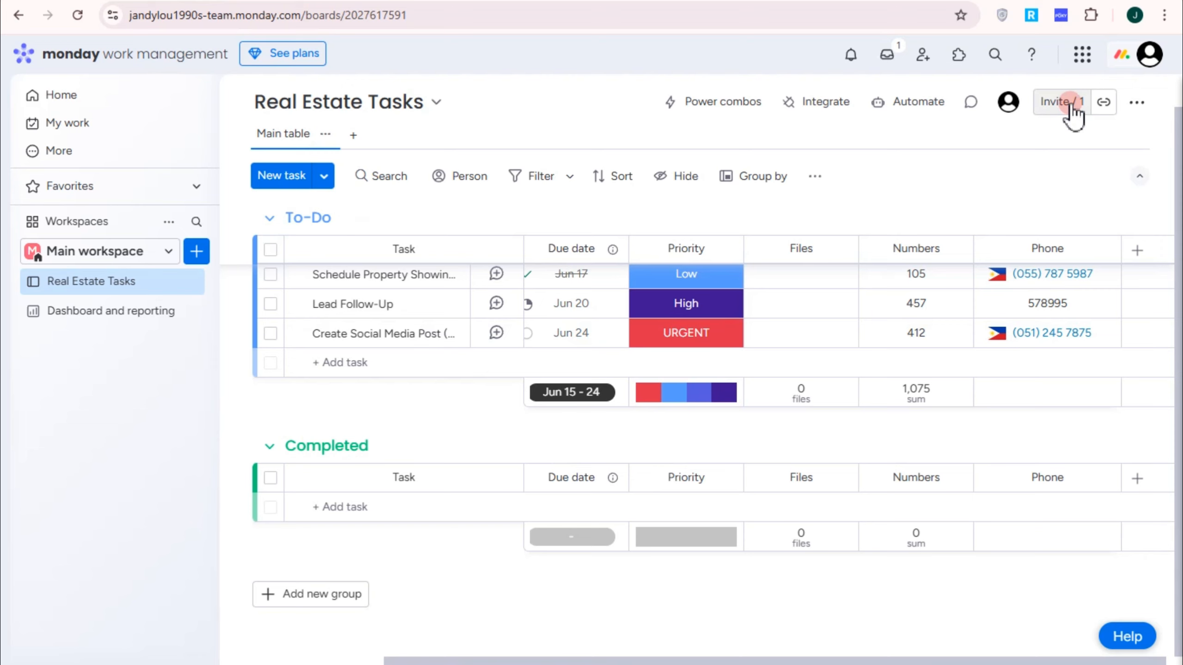
{"action": "left_click", "coordinate": [1104, 101]}
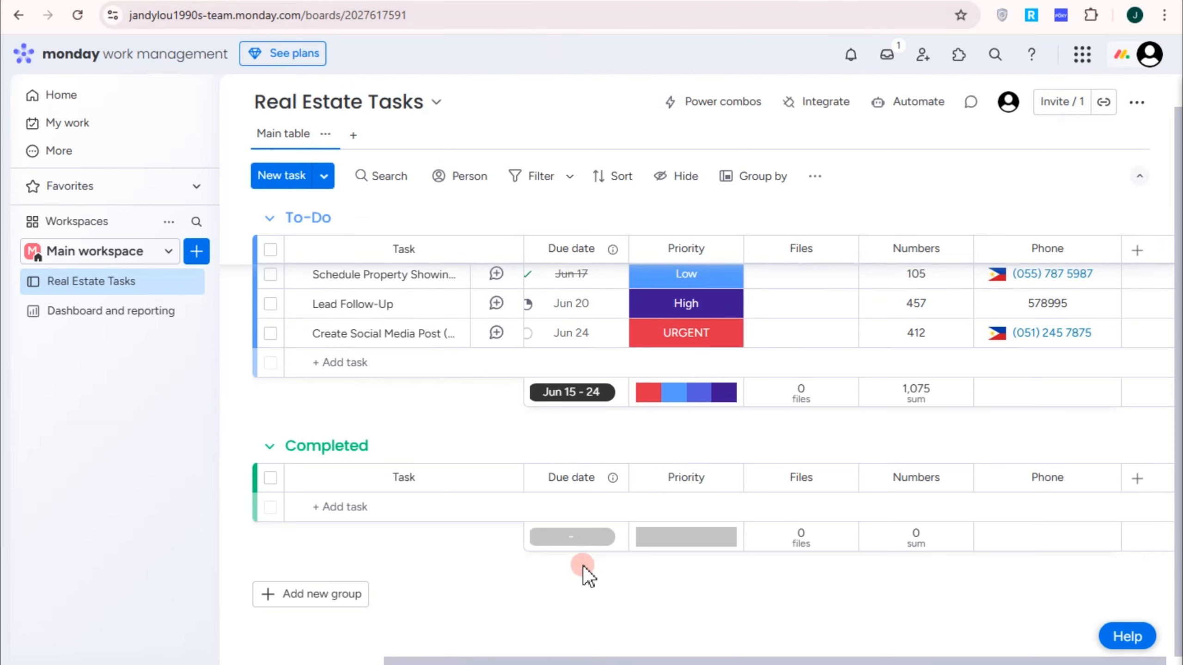
{"action": "scroll", "coordinate": [521, 483], "scroll_direction": "up", "scroll_amount": 1}
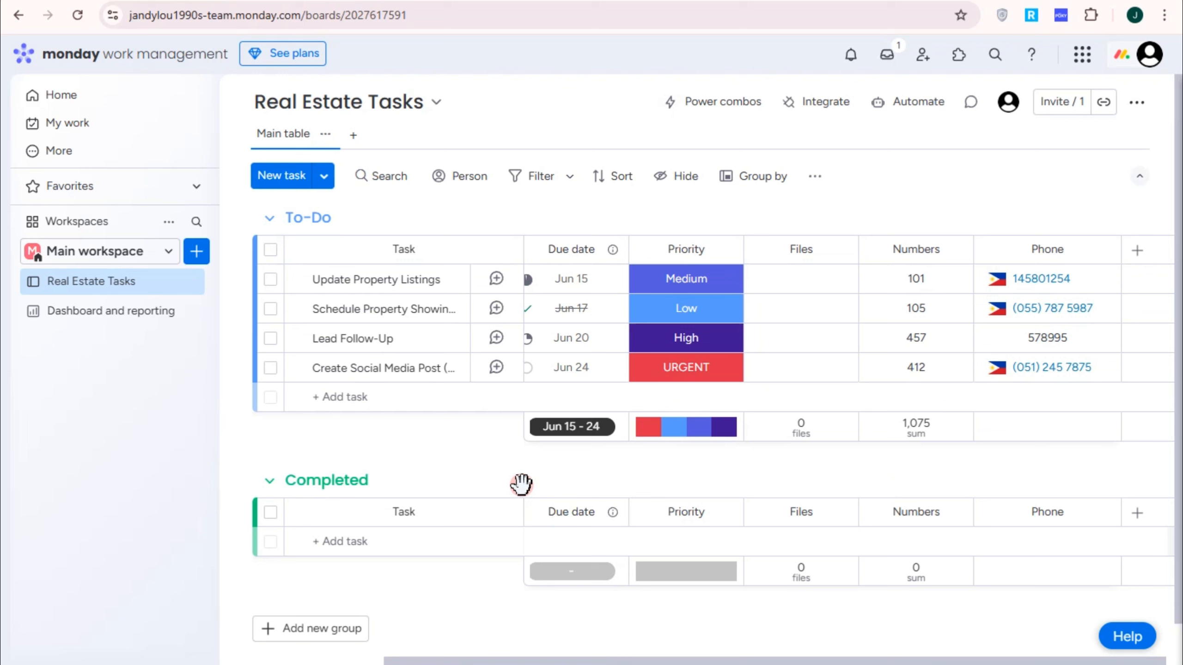
{"action": "left_click", "coordinate": [439, 102]}
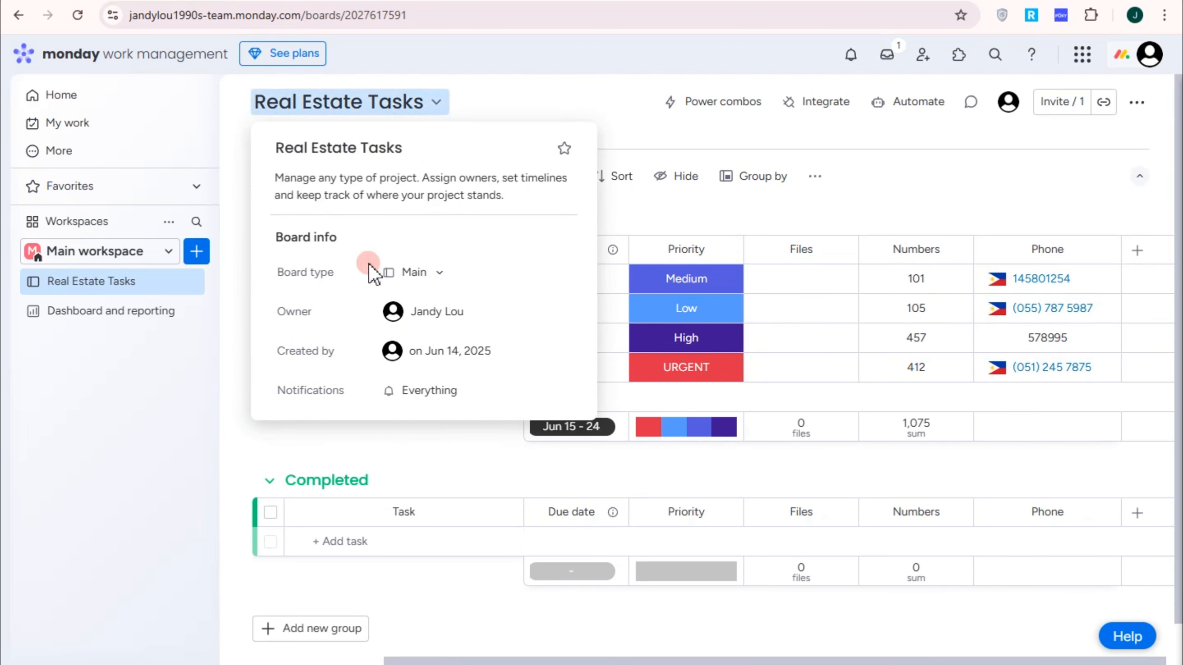
{"action": "left_click", "coordinate": [432, 275]}
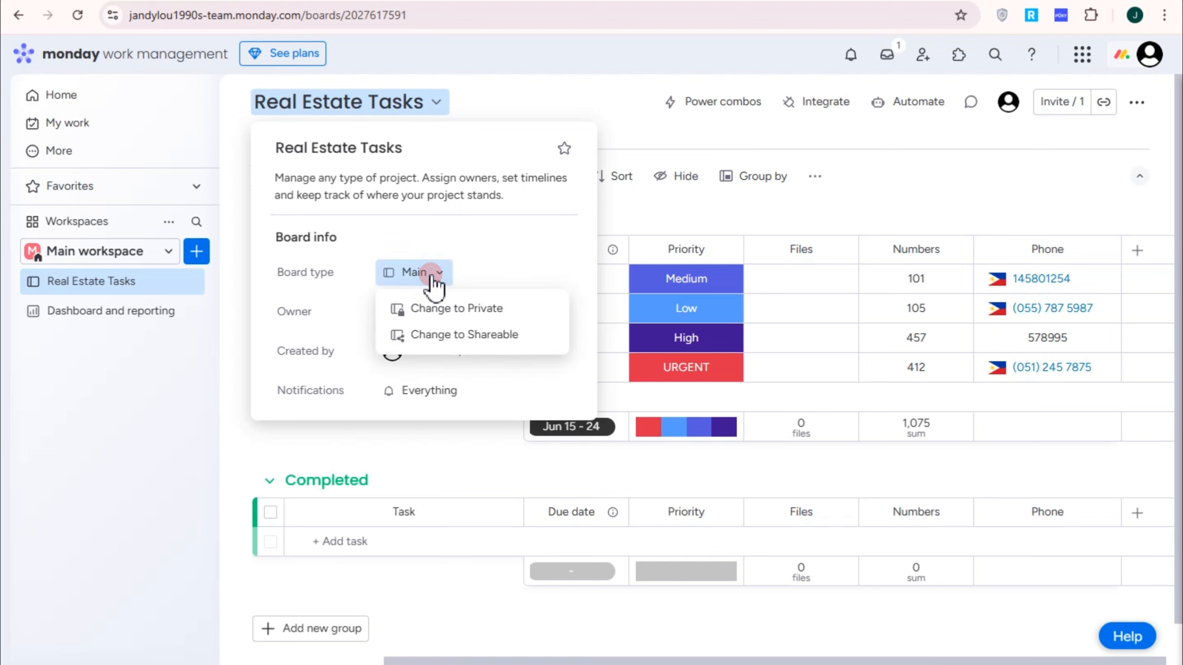
Step: Close the board info popup and add a Calendar view, dismissing the widgets tip
{"action": "left_click", "coordinate": [554, 94]}
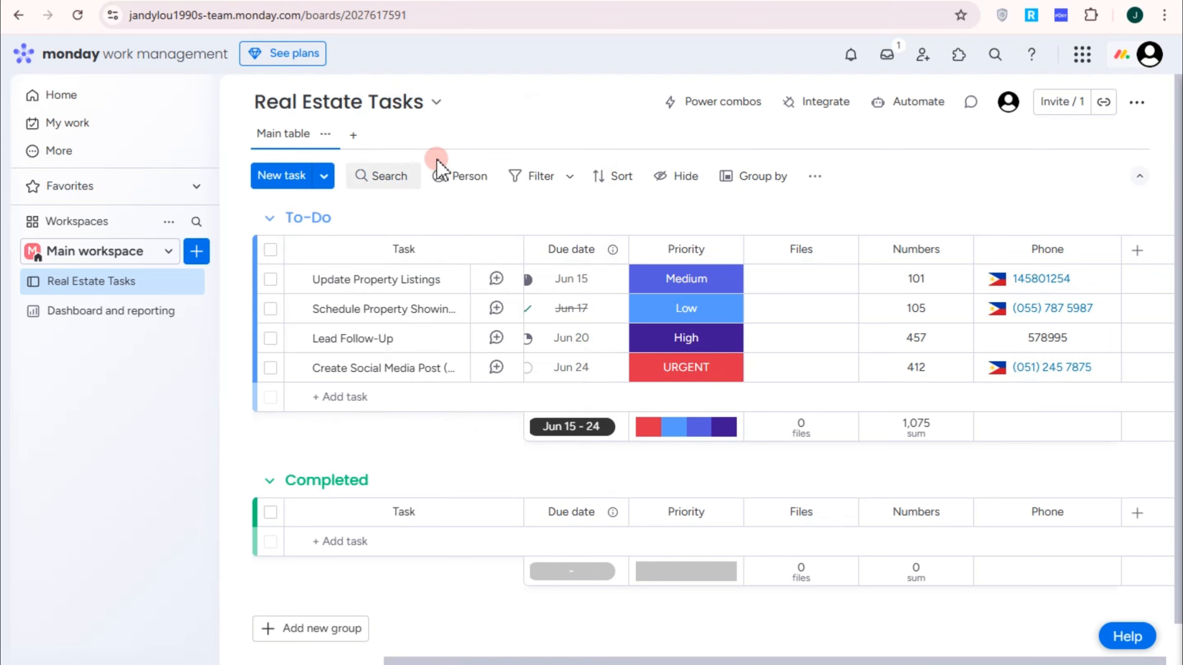
{"action": "left_click", "coordinate": [353, 135]}
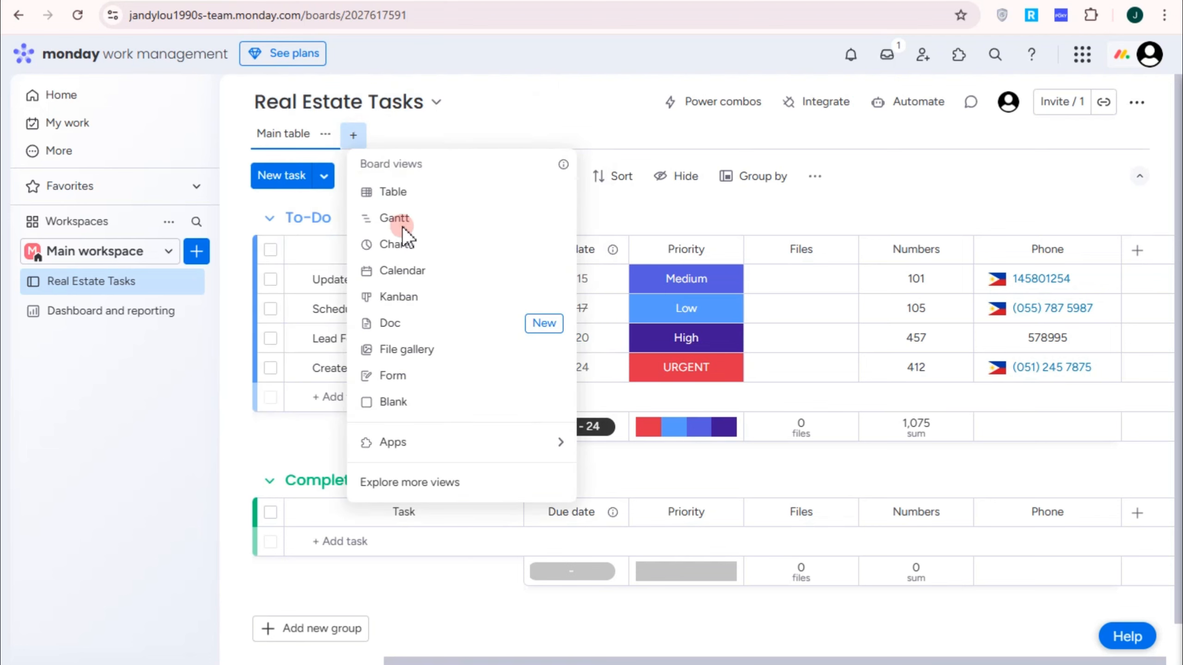
{"action": "left_click", "coordinate": [406, 270]}
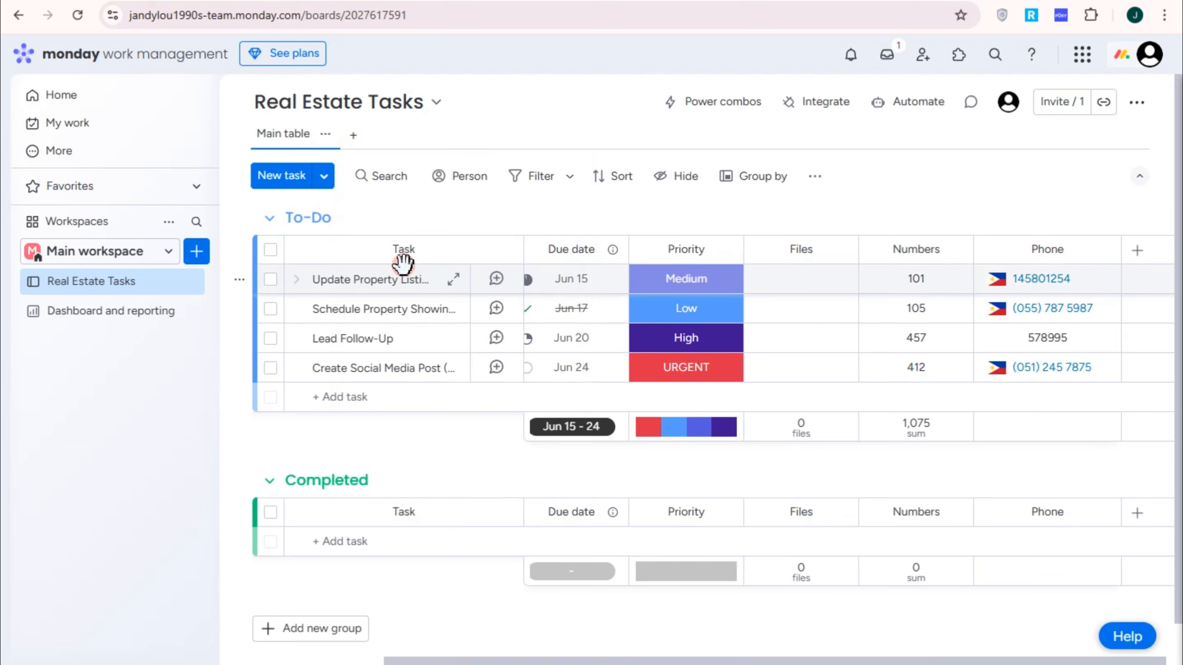
{"action": "left_click", "coordinate": [470, 286]}
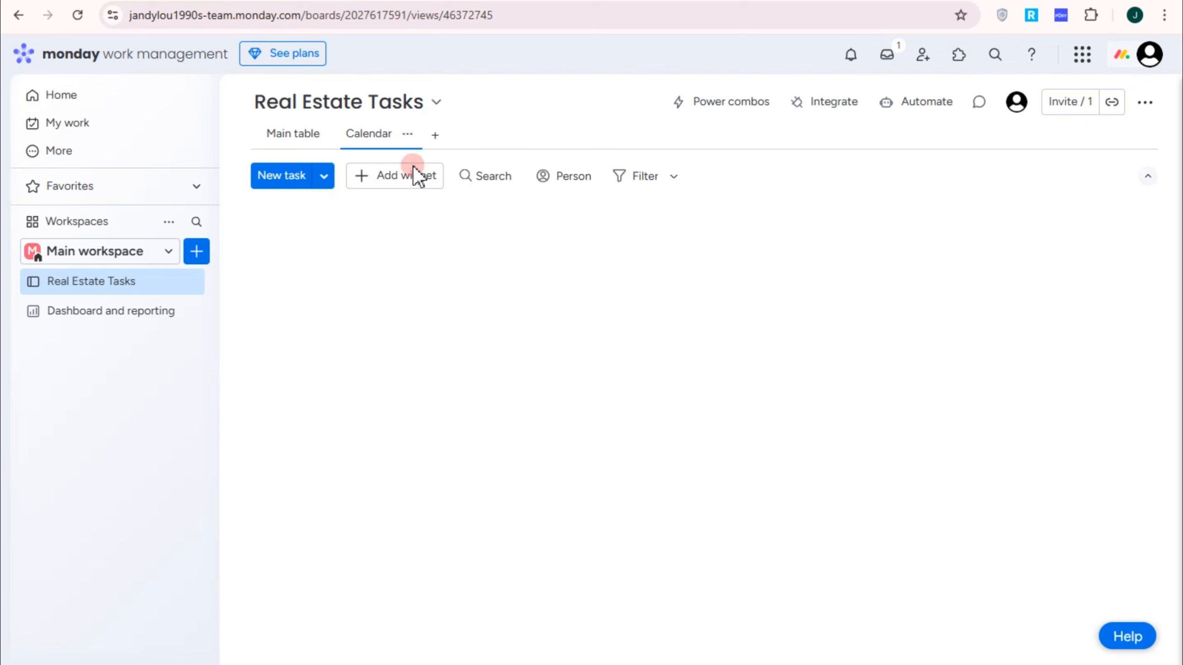
Step: Add a Kanban view to the Real Estate Tasks board
{"action": "left_click", "coordinate": [436, 136]}
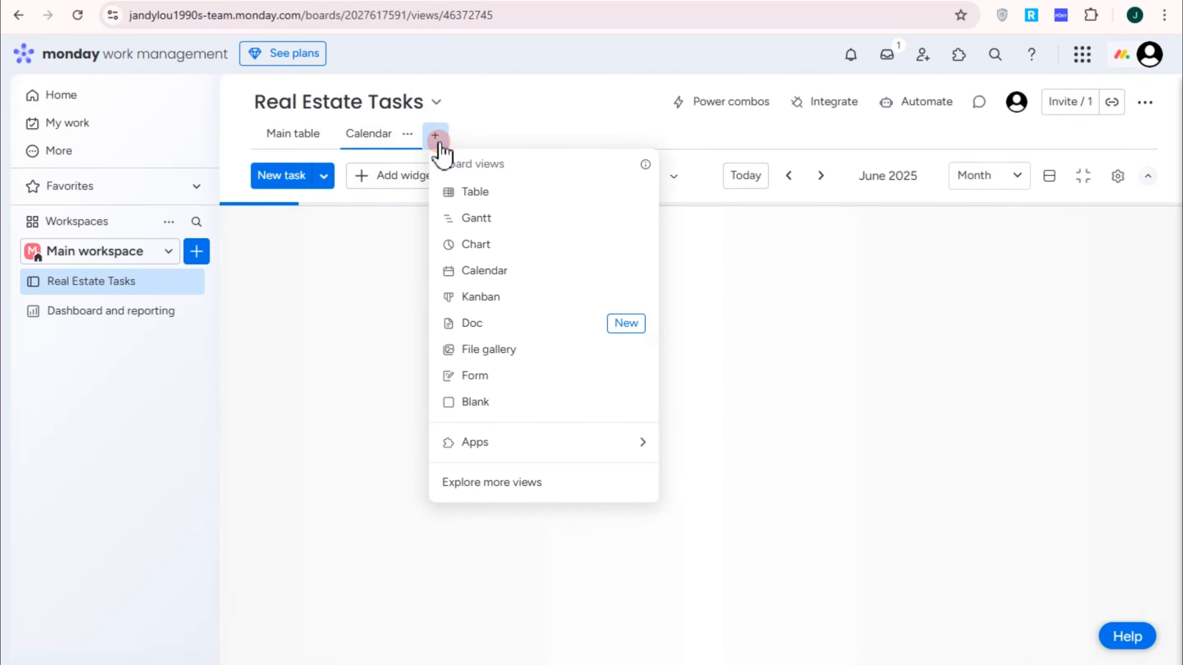
{"action": "left_click", "coordinate": [483, 280]}
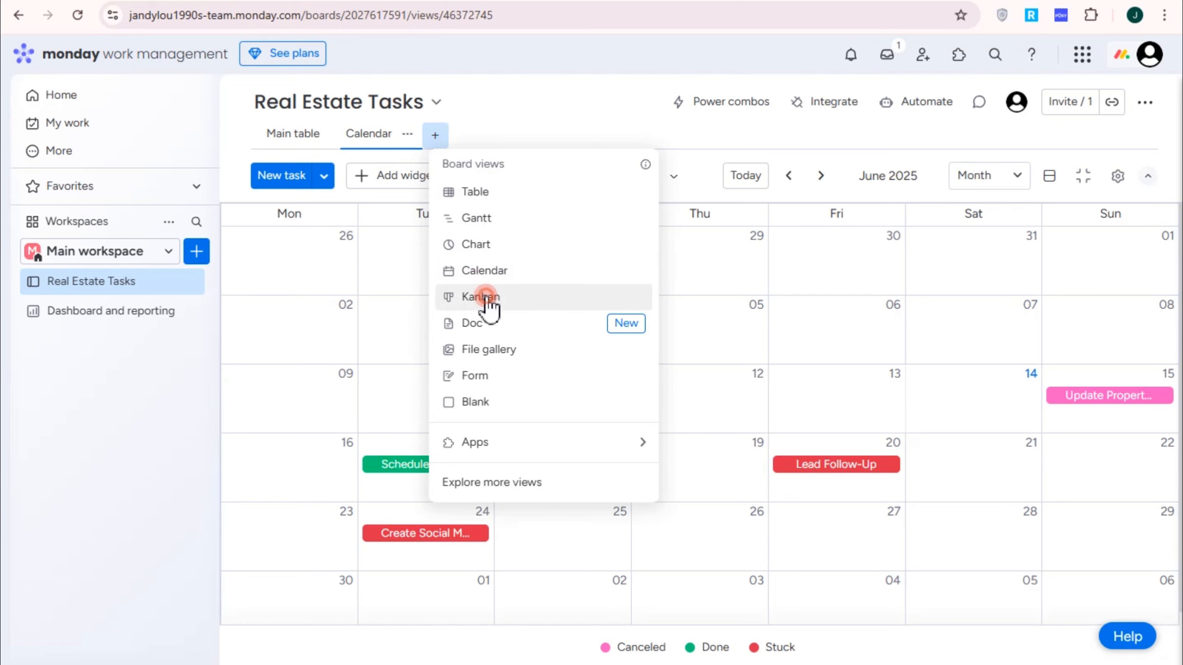
{"action": "left_click", "coordinate": [485, 298]}
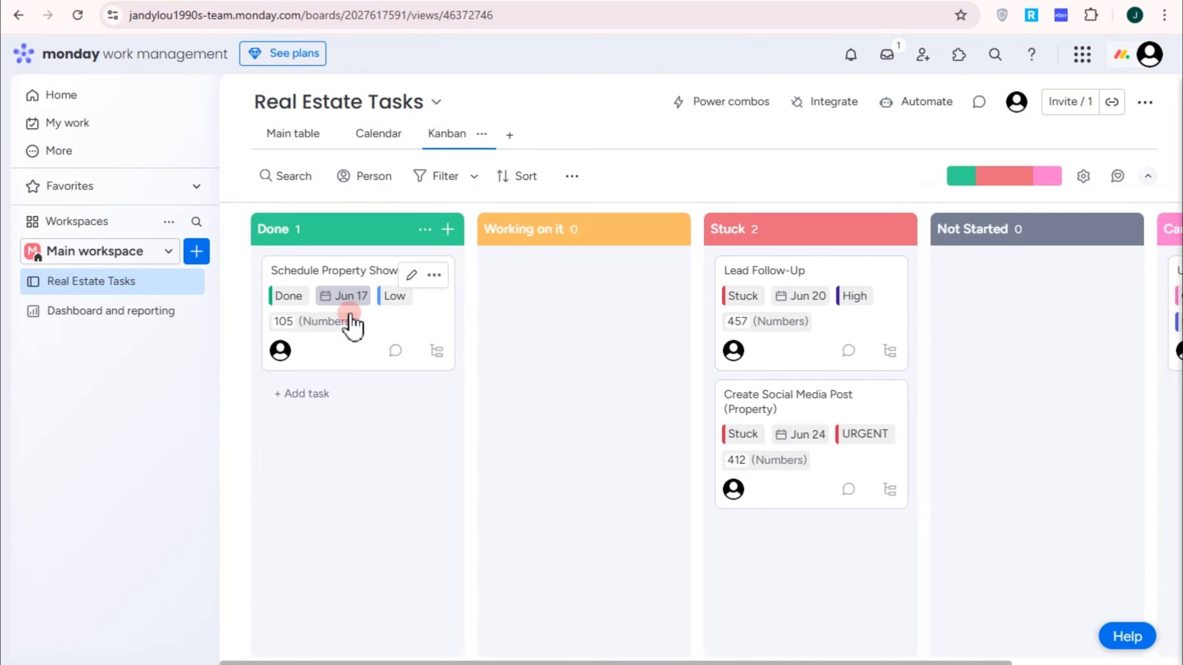
Step: Rearrange Kanban cards, leaving Create Social Media Post in Not Started and Lead Follow-Up in Stuck
{"action": "left_click_drag", "start_coordinate": [338, 281], "coordinate": [584, 281]}
{"action": "left_click_drag", "start_coordinate": [740, 293], "coordinate": [946, 309]}
{"action": "left_click_drag", "start_coordinate": [766, 324], "coordinate": [945, 424]}
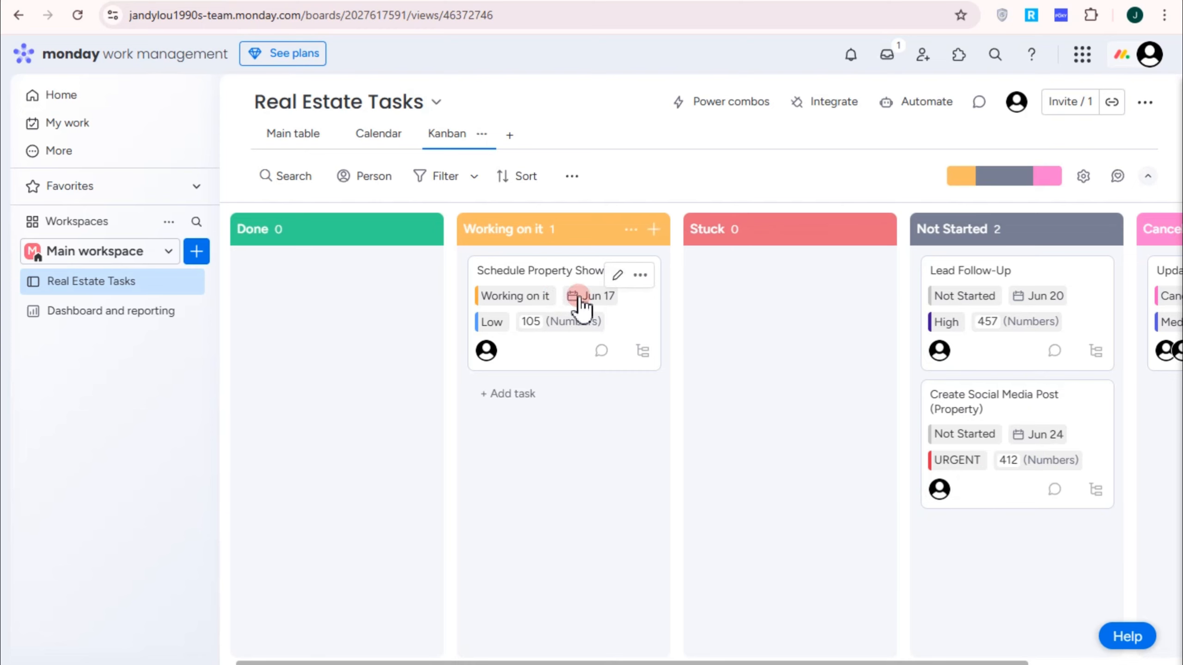
{"action": "left_click_drag", "start_coordinate": [580, 304], "coordinate": [350, 298]}
{"action": "left_click_drag", "start_coordinate": [988, 288], "coordinate": [698, 302]}
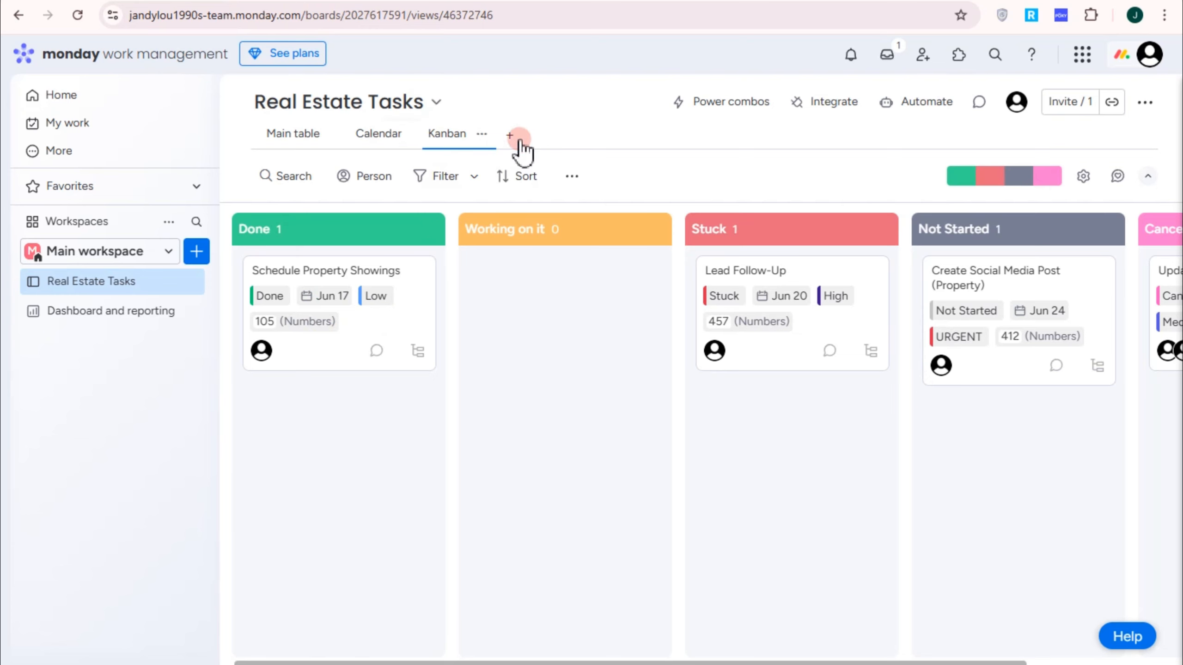
Step: Add a Gantt view plotting the four tasks across June 2025, then return to Main table
{"action": "left_click", "coordinate": [519, 140]}
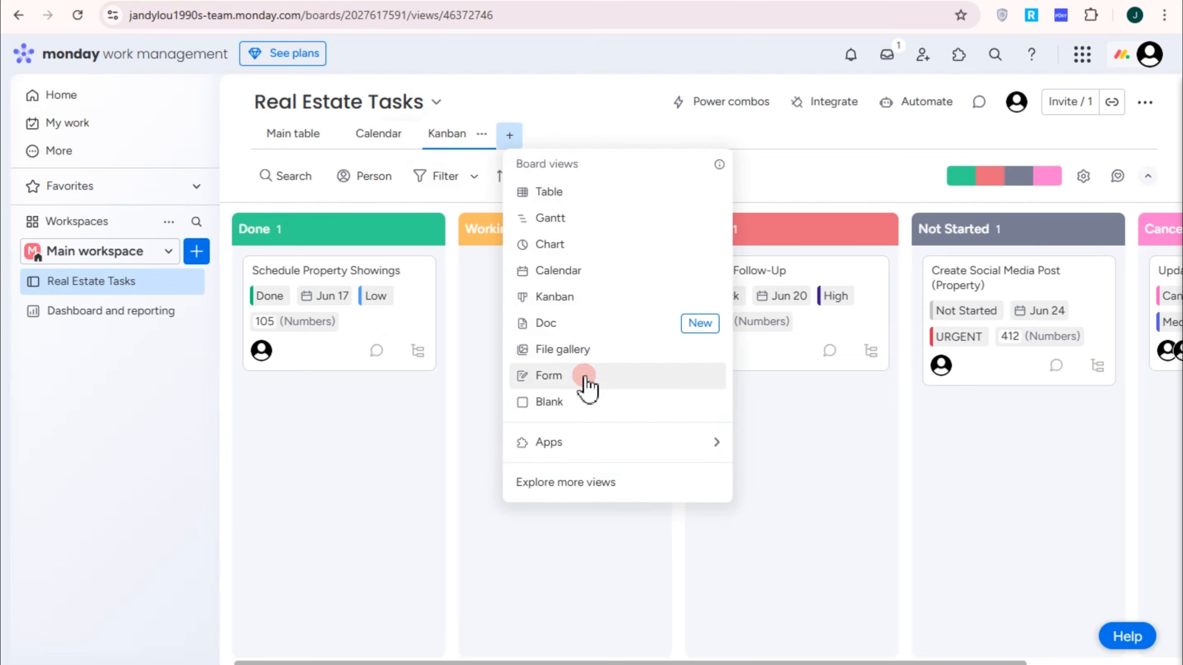
{"action": "left_click", "coordinate": [585, 220]}
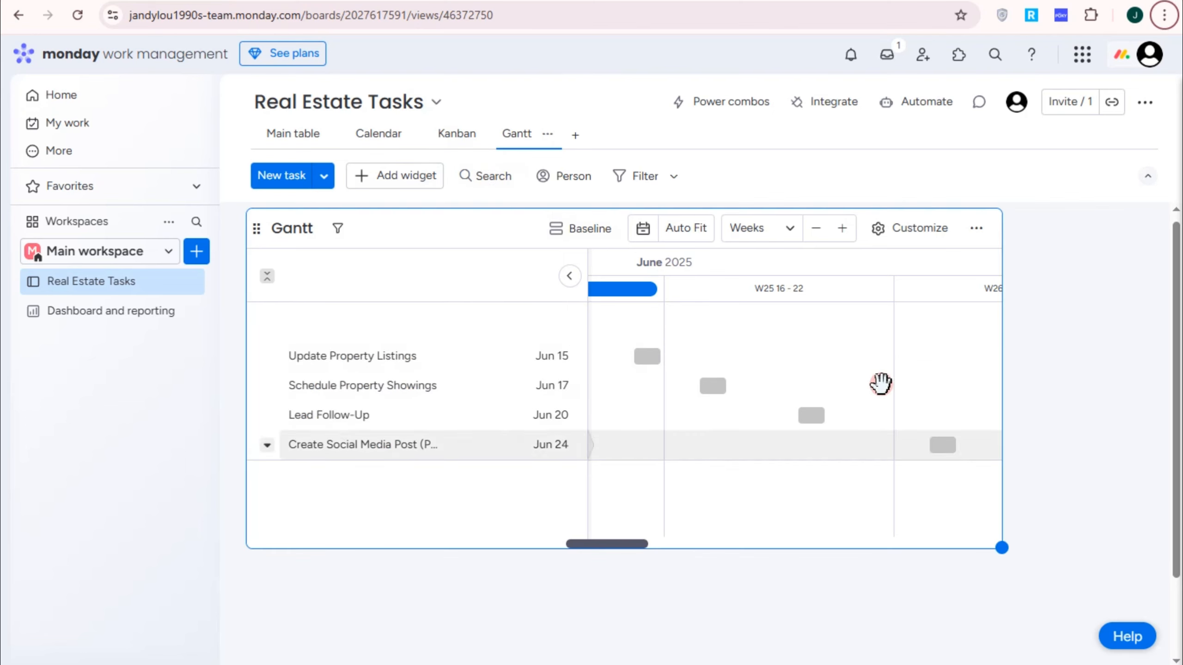
{"action": "left_click", "coordinate": [304, 140]}
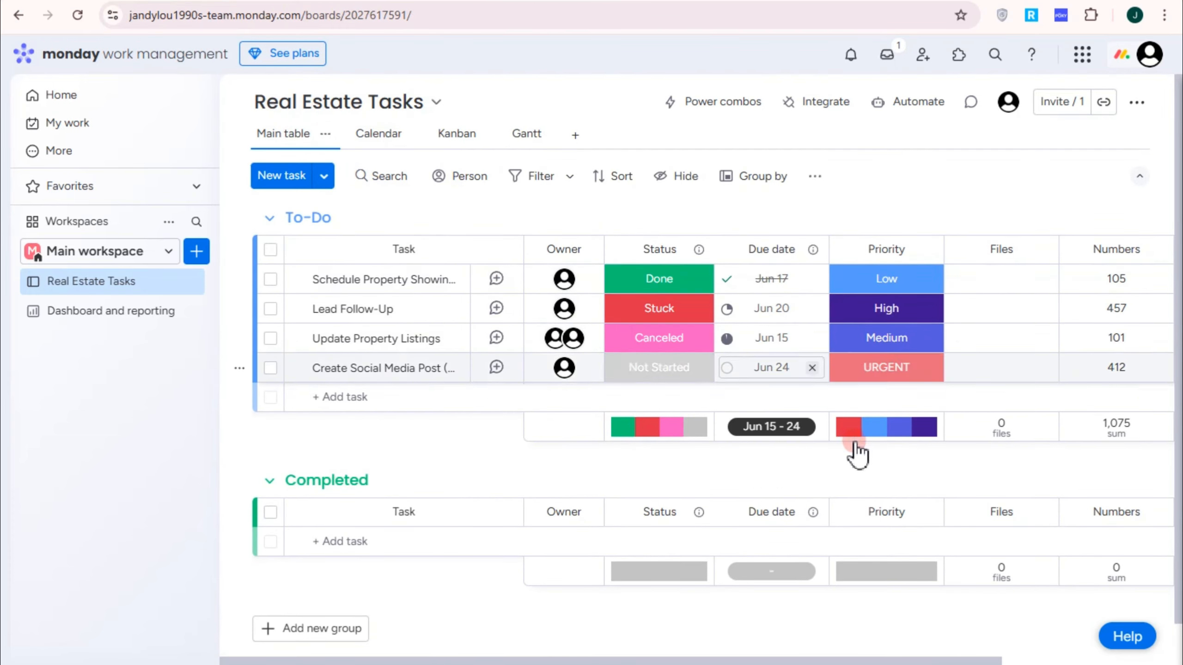
Step: Start a new To-Do task, cancel it, and go back to the main table
{"action": "left_click", "coordinate": [442, 401]}
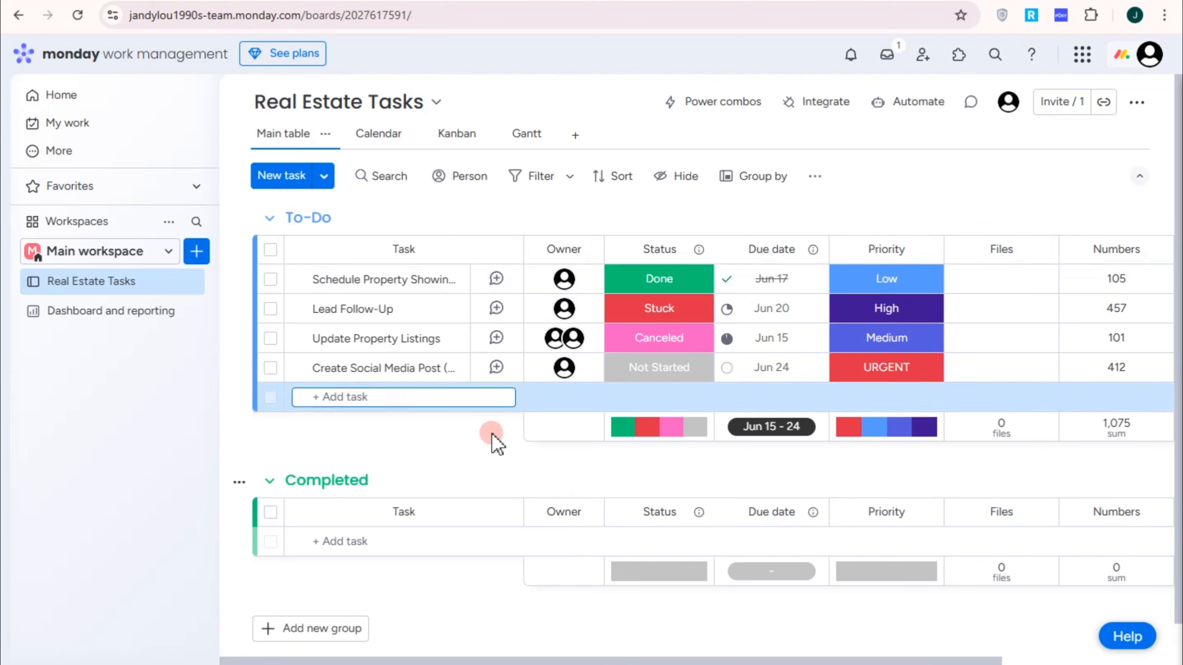
{"action": "left_click", "coordinate": [513, 412]}
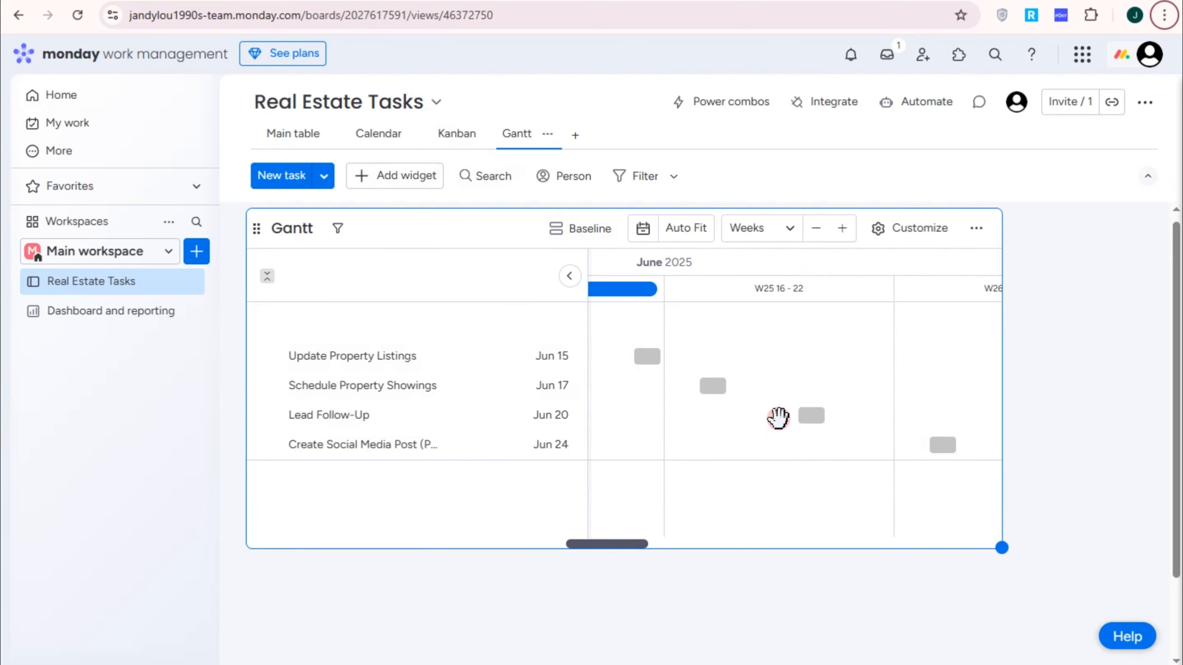
{"action": "left_click", "coordinate": [301, 136]}
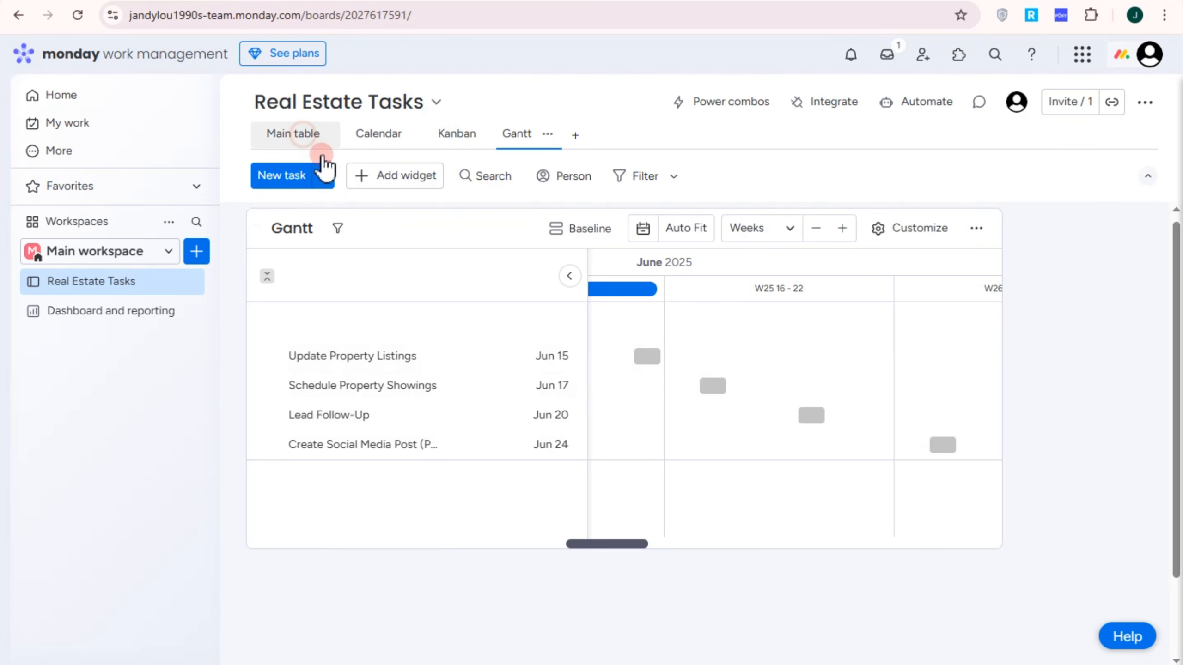
{"action": "scroll", "coordinate": [593, 363], "scroll_direction": "down", "scroll_amount": 1}
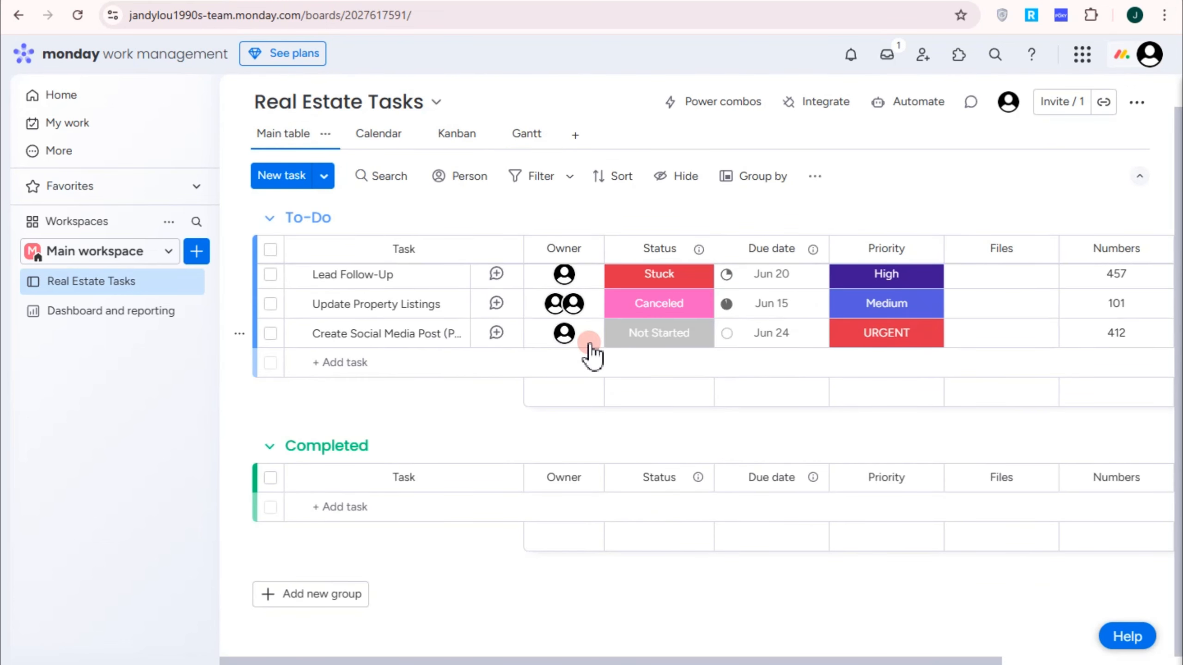